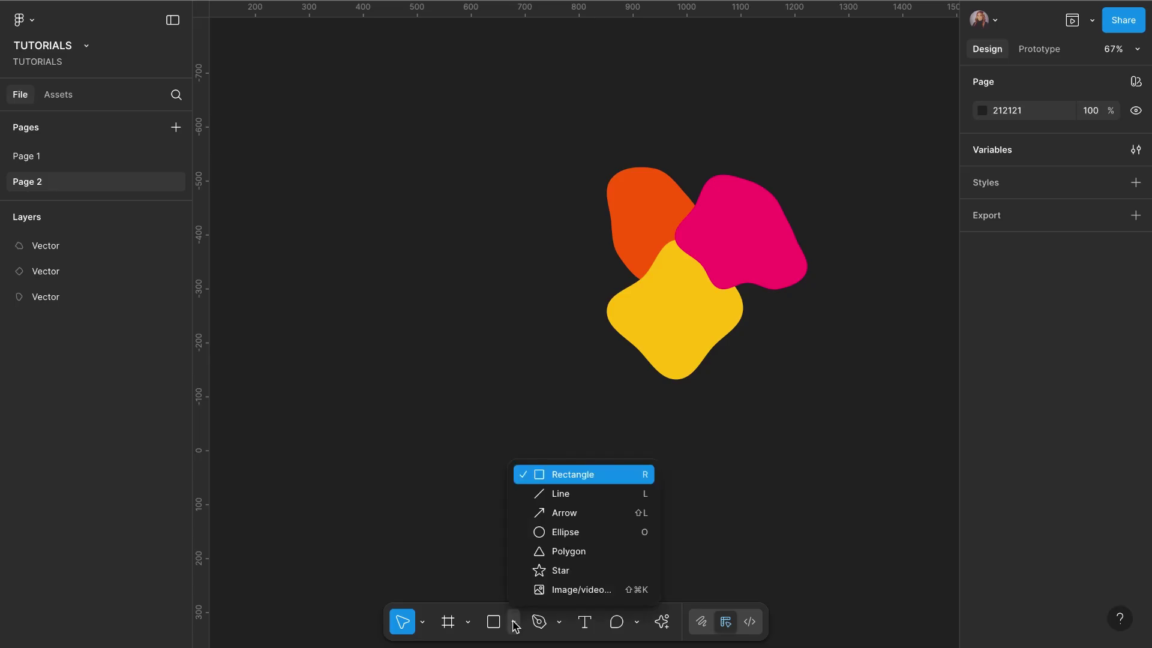
Find the Blobs plugin among the plugins and widgets and launch it
click(473, 569)
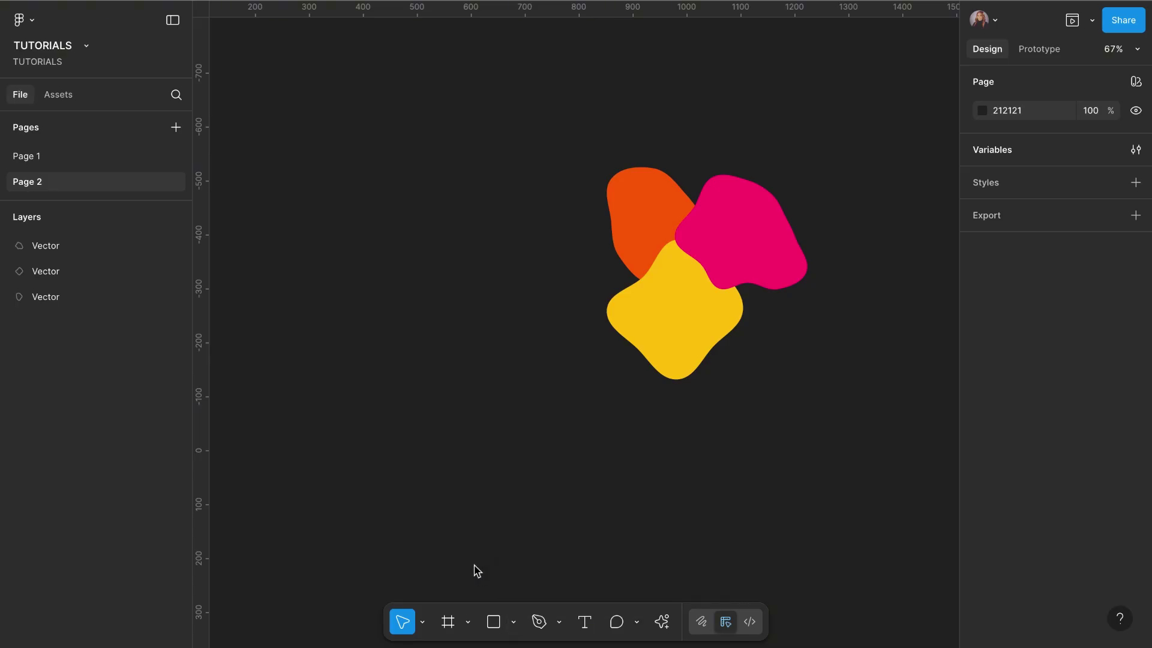
click(662, 624)
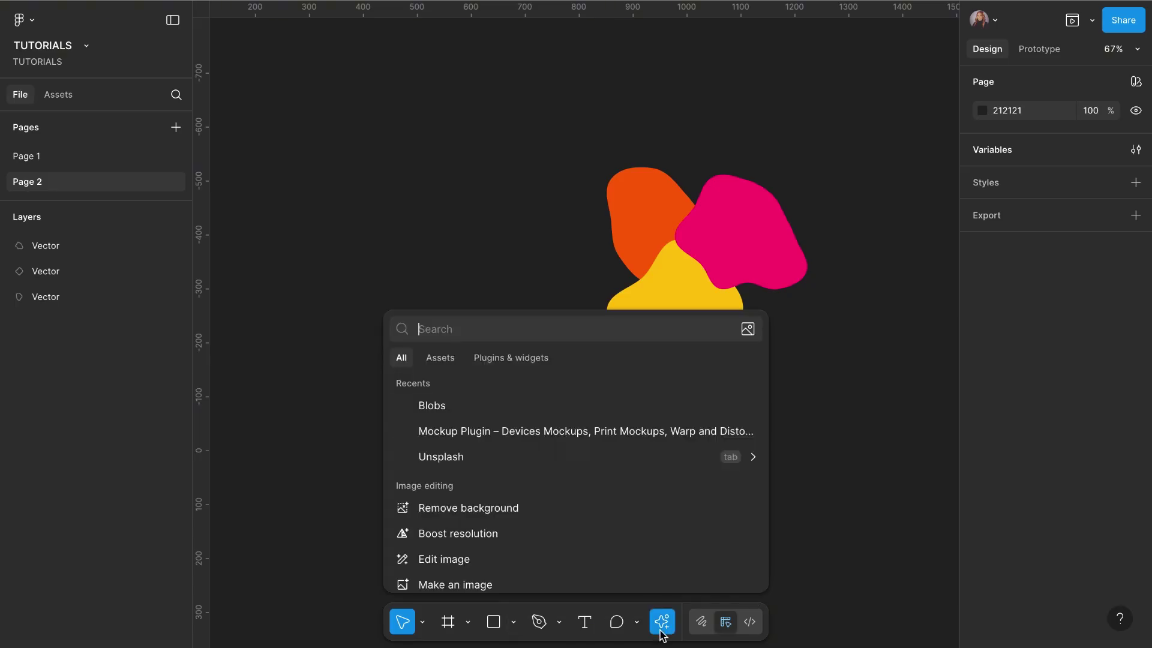
click(522, 359)
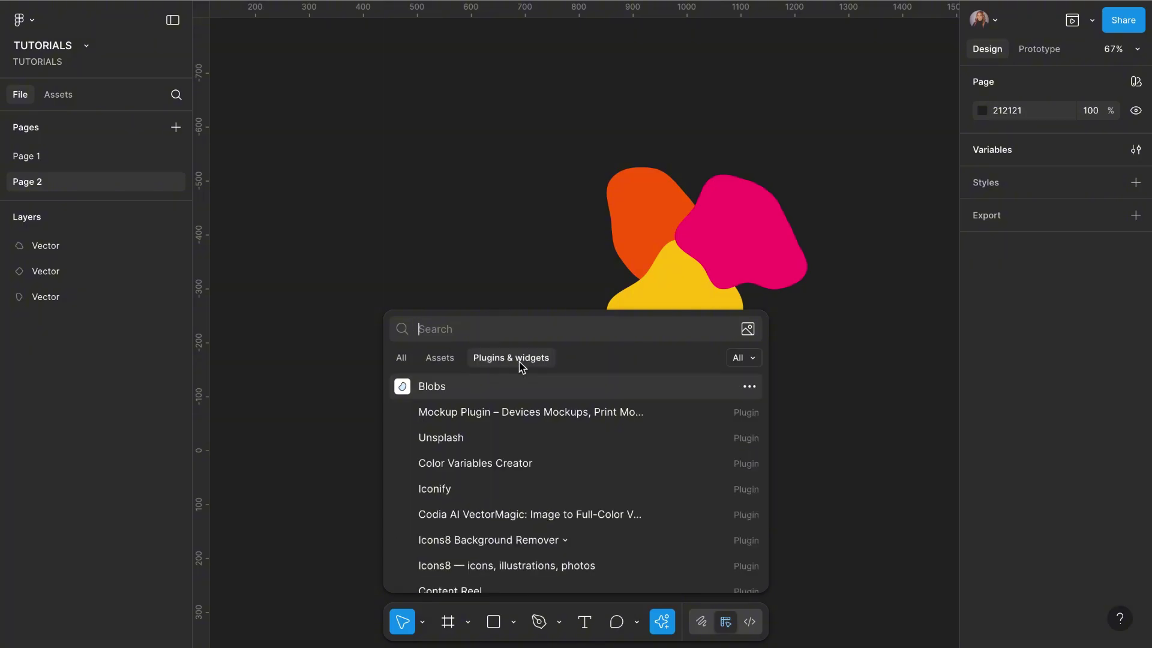
click(432, 390)
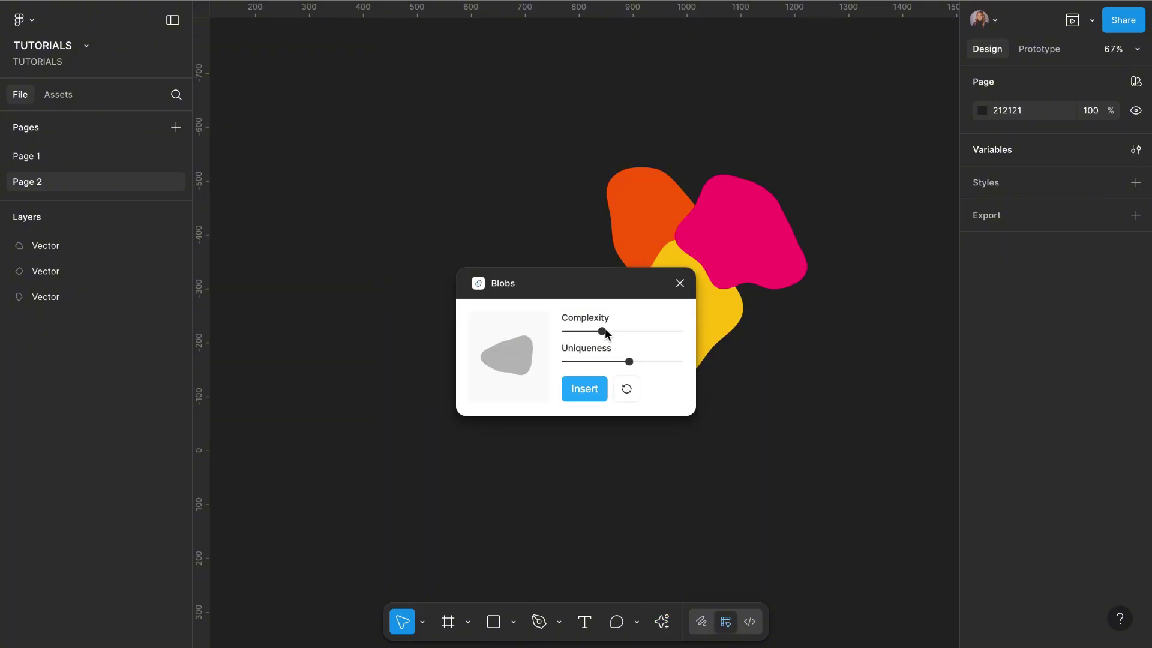
Adjust the blob's Complexity and Uniqueness to medium levels and insert the shape on the canvas
drag(602, 332, 642, 362)
click(612, 362)
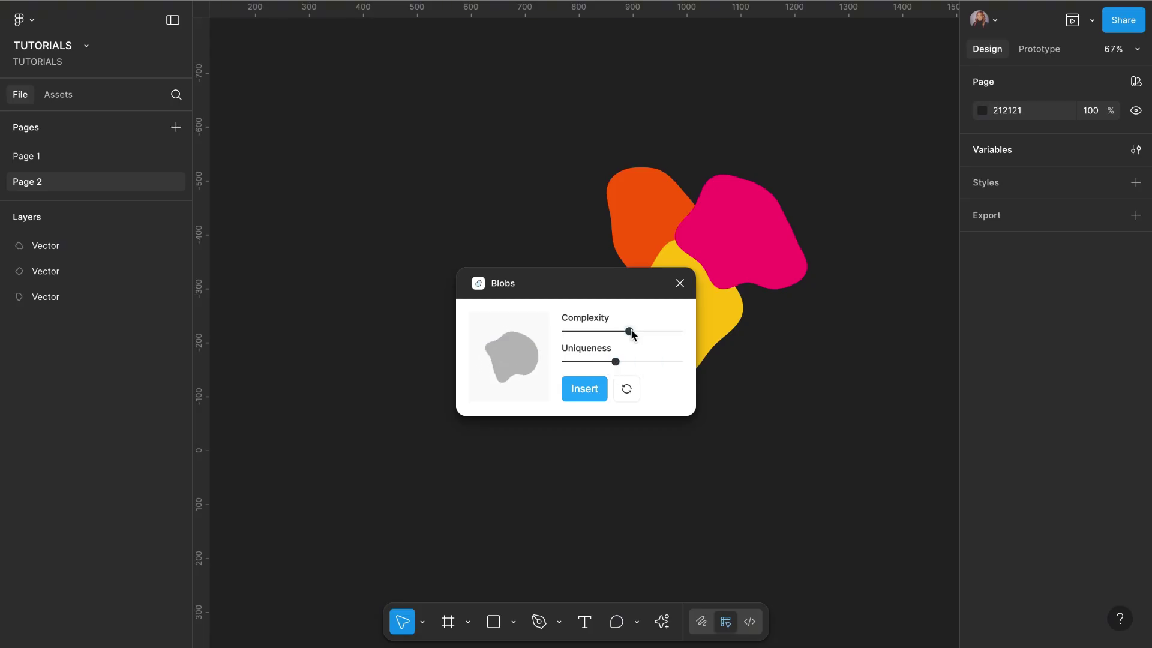
mouse_move(629, 331)
mouse_down()
mouse_move(578, 332)
mouse_move(671, 315)
mouse_move(616, 327)
mouse_up()
click(581, 393)
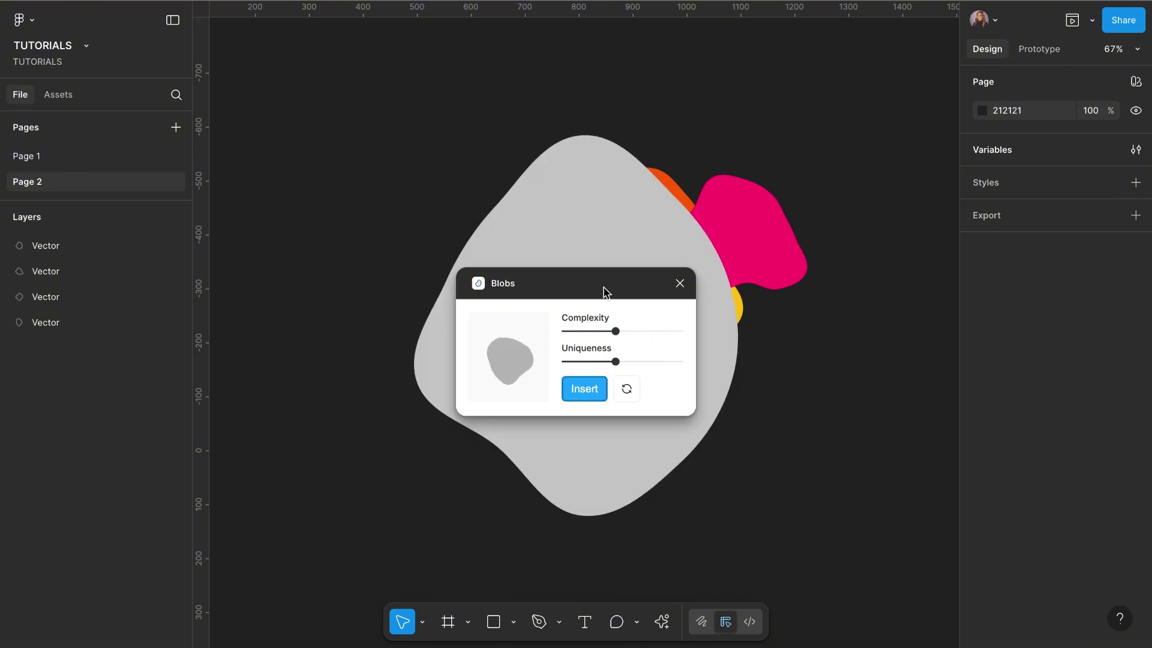
Raise Complexity and Uniqueness close to their maximum, insert a second blob and close the plugin
drag(616, 331, 667, 362)
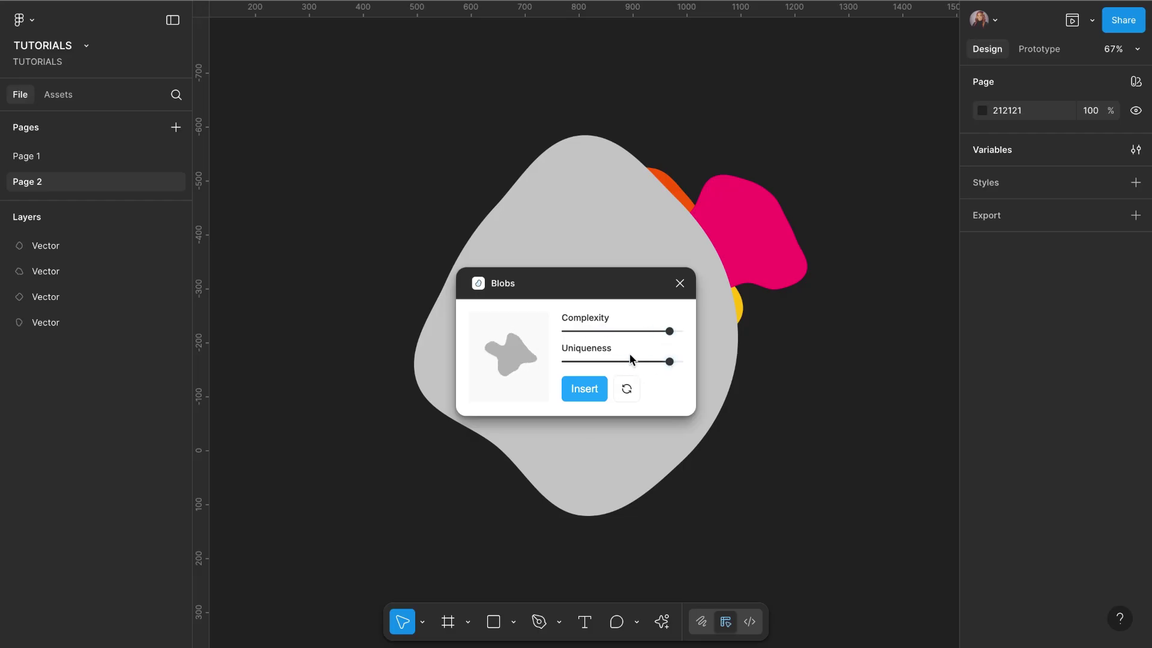
click(581, 388)
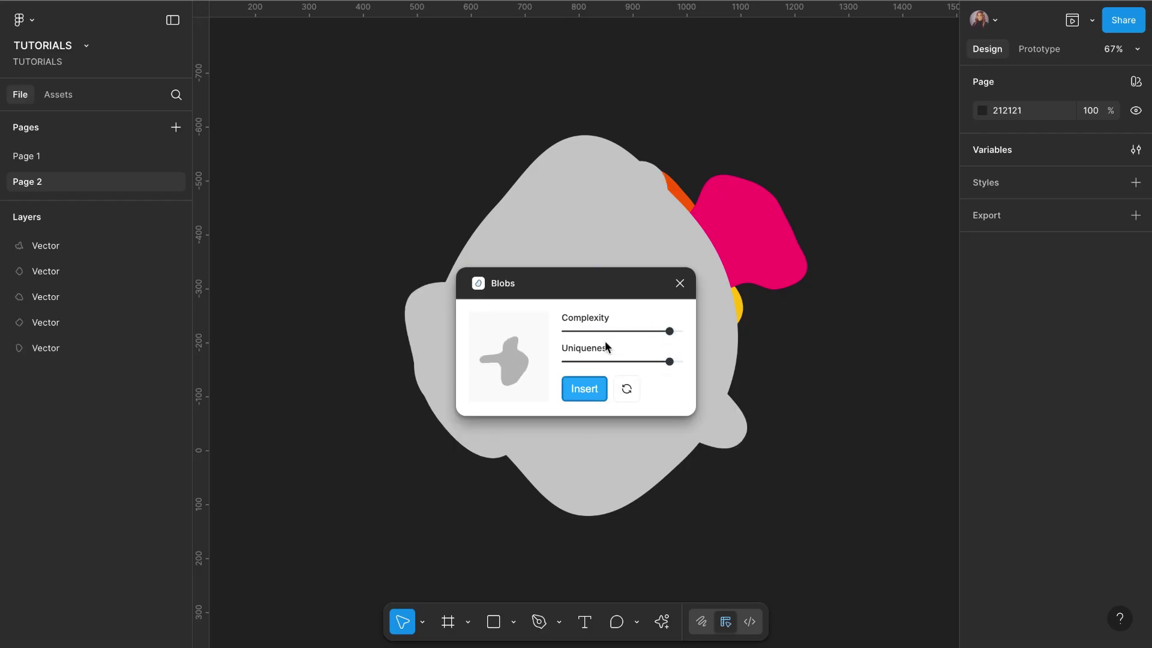
click(679, 283)
Move the irregular gray blob aside and delete both gray blobs, keeping the three colored shapes
drag(623, 265, 841, 444)
scroll(840, 445, down, 5)
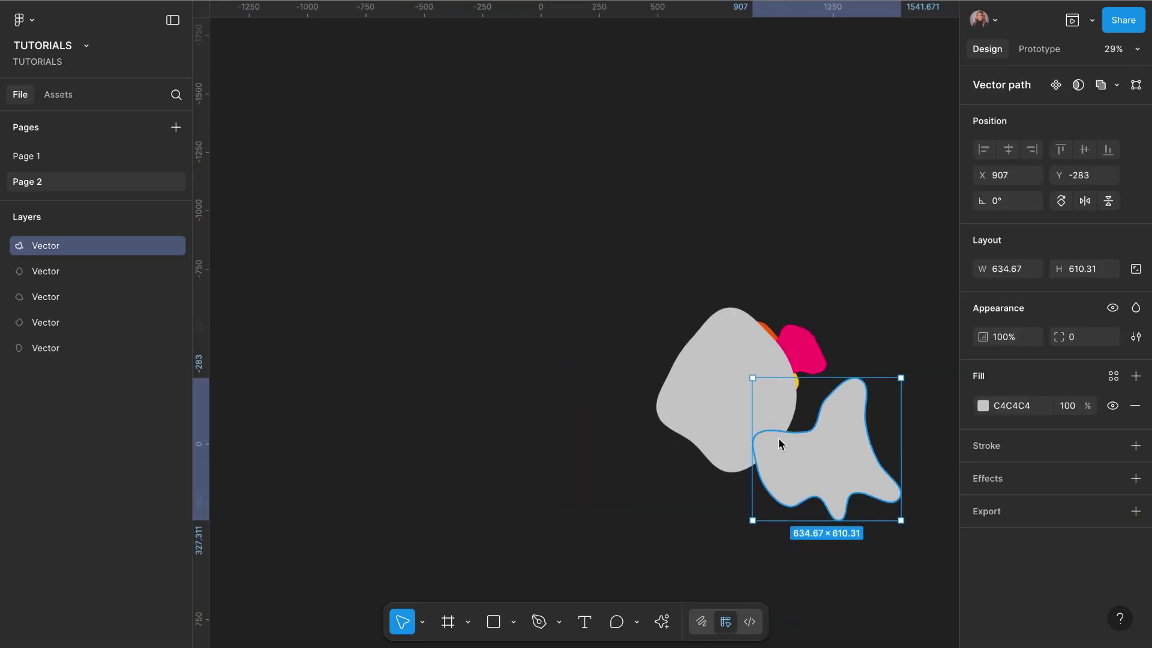
shift+click(719, 404)
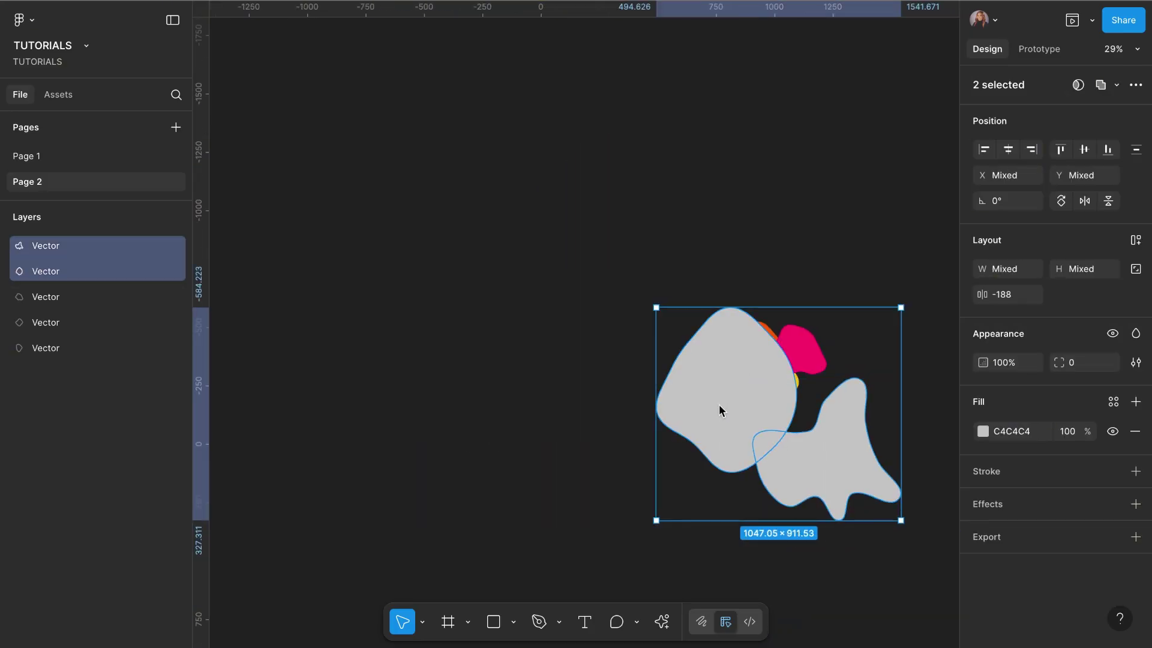
key(Delete)
scroll(772, 396, up, 5)
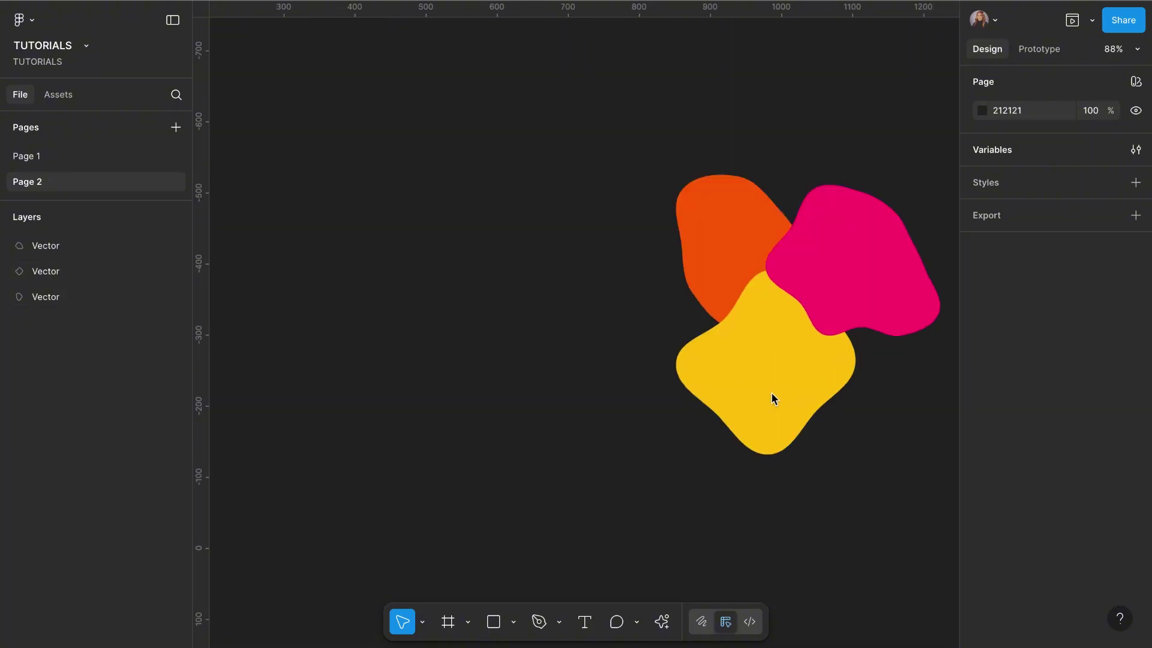
scroll(771, 396, down, 4)
scroll(772, 399, up, 2)
scroll(772, 400, down, 1)
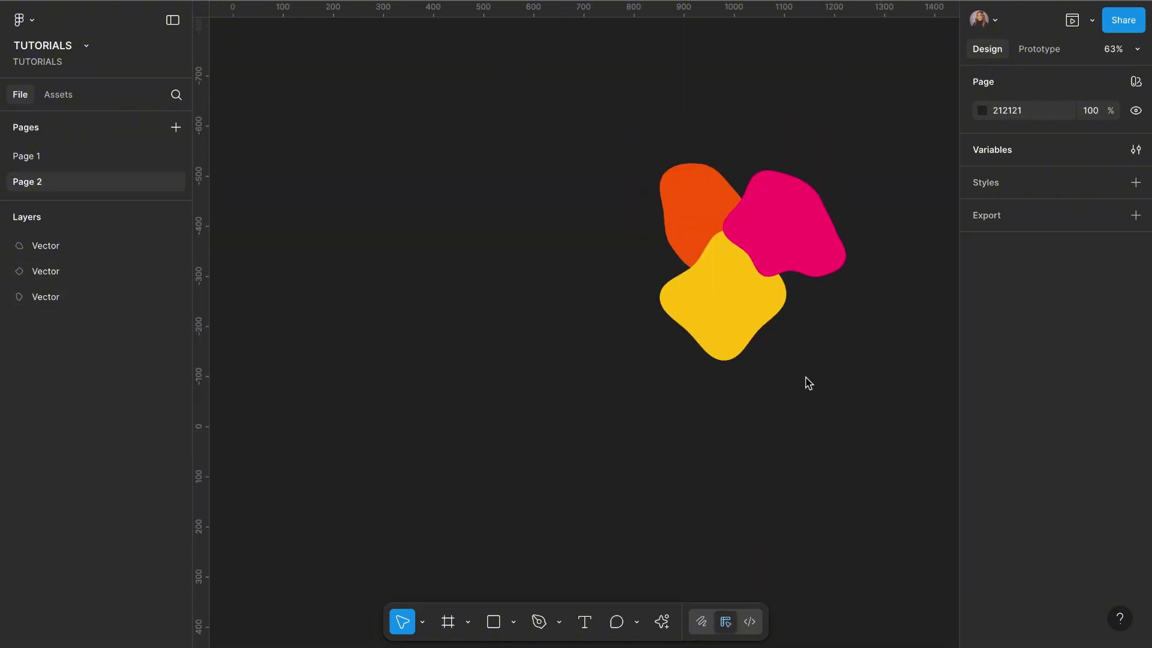
Inspect the yellow blob's fill color in the color picker, close it and deselect the shape
click(746, 278)
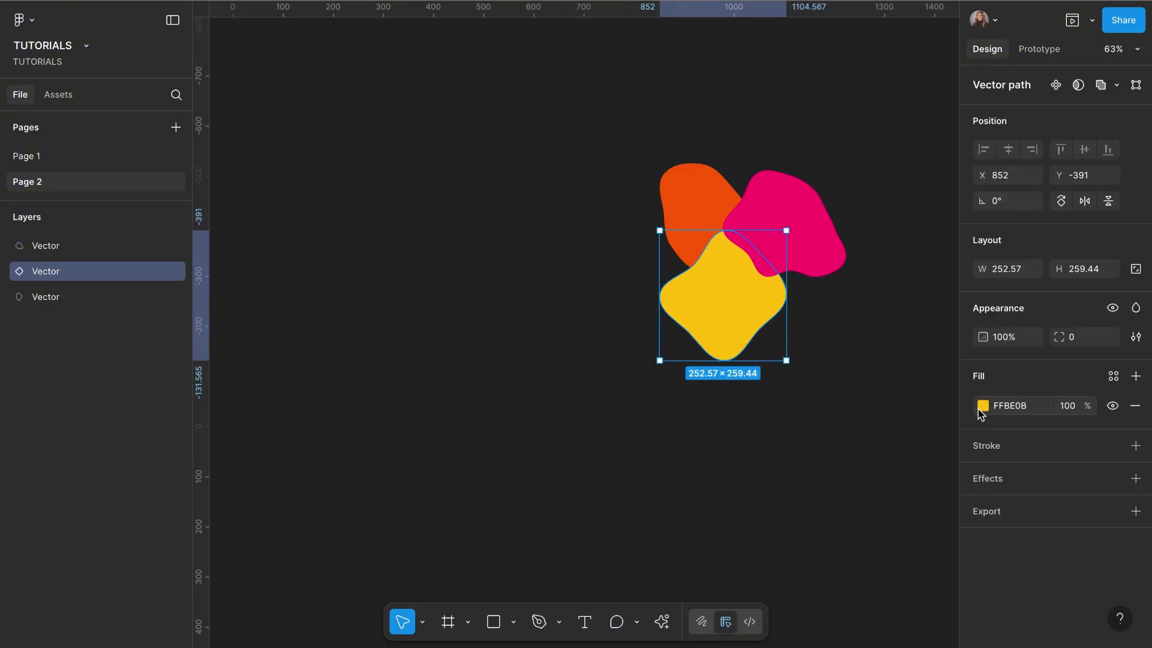
click(983, 407)
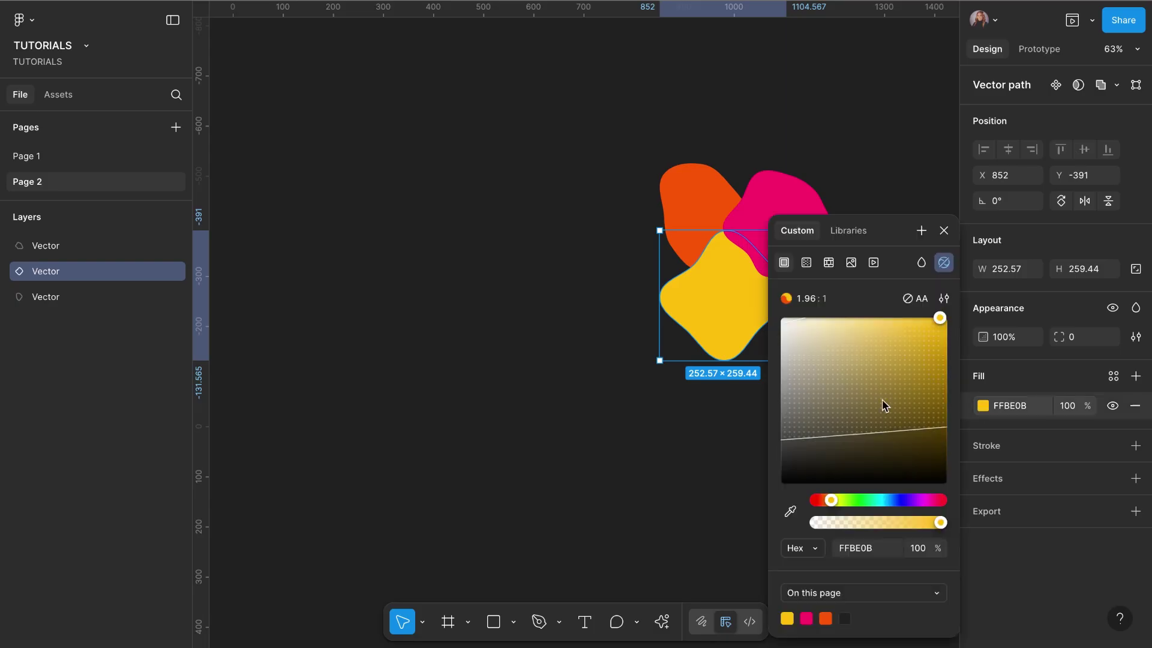
click(944, 230)
click(892, 254)
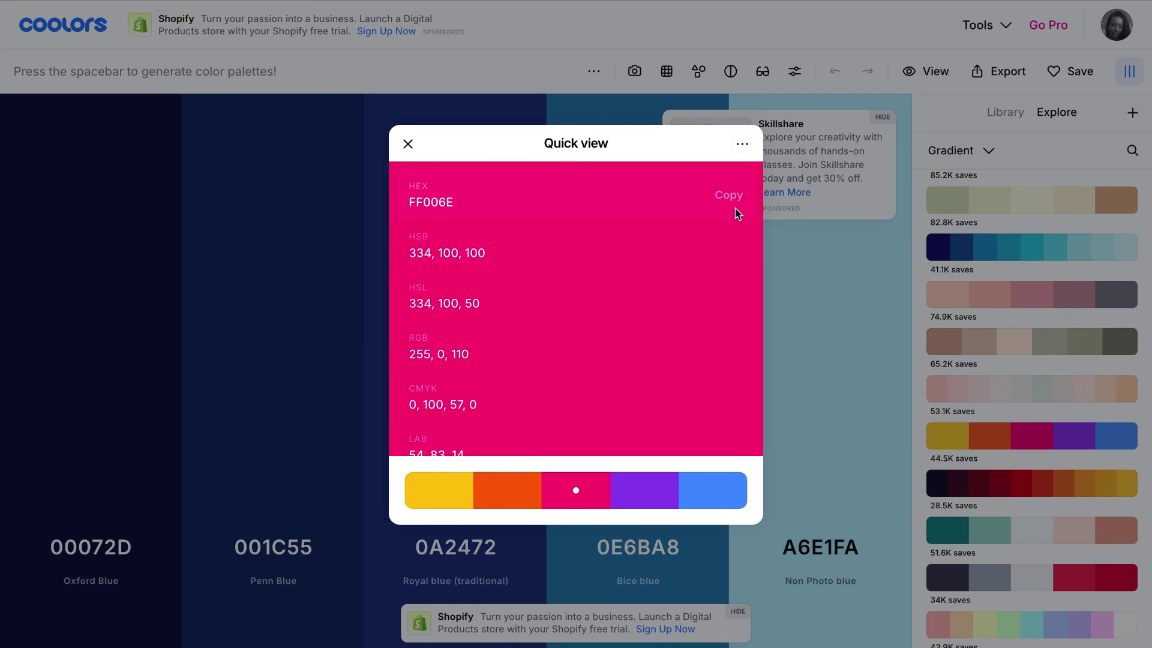
Switch to Coolors, check the palette options in the pink color's Quick view, close it and browse the gradient palettes
click(744, 144)
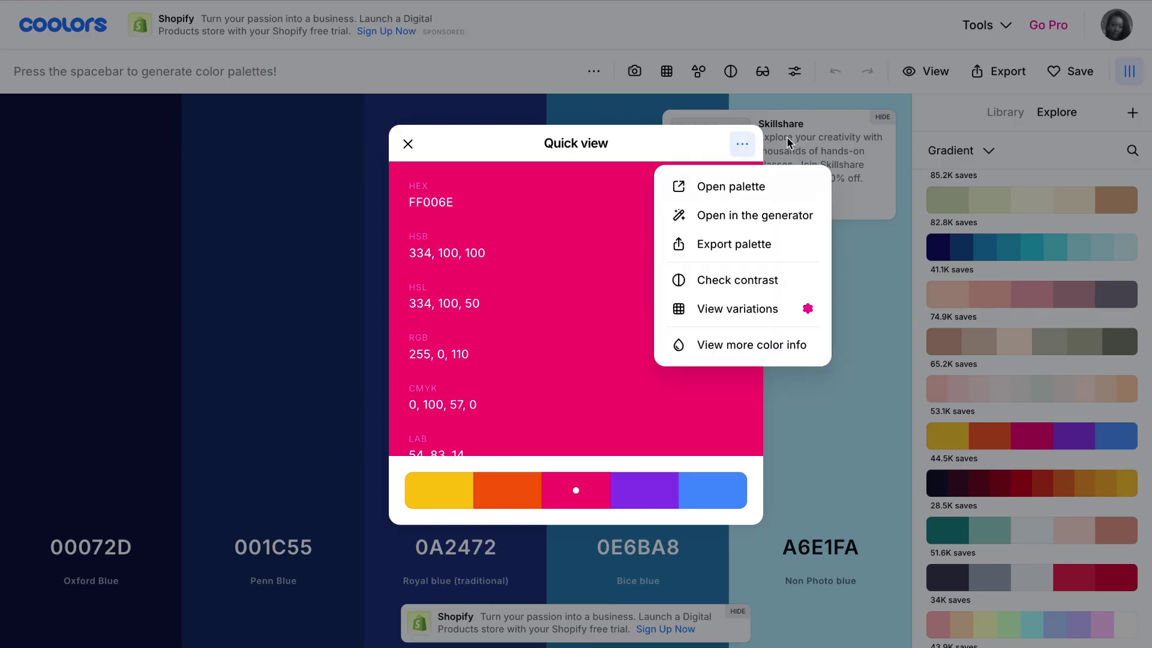
click(670, 137)
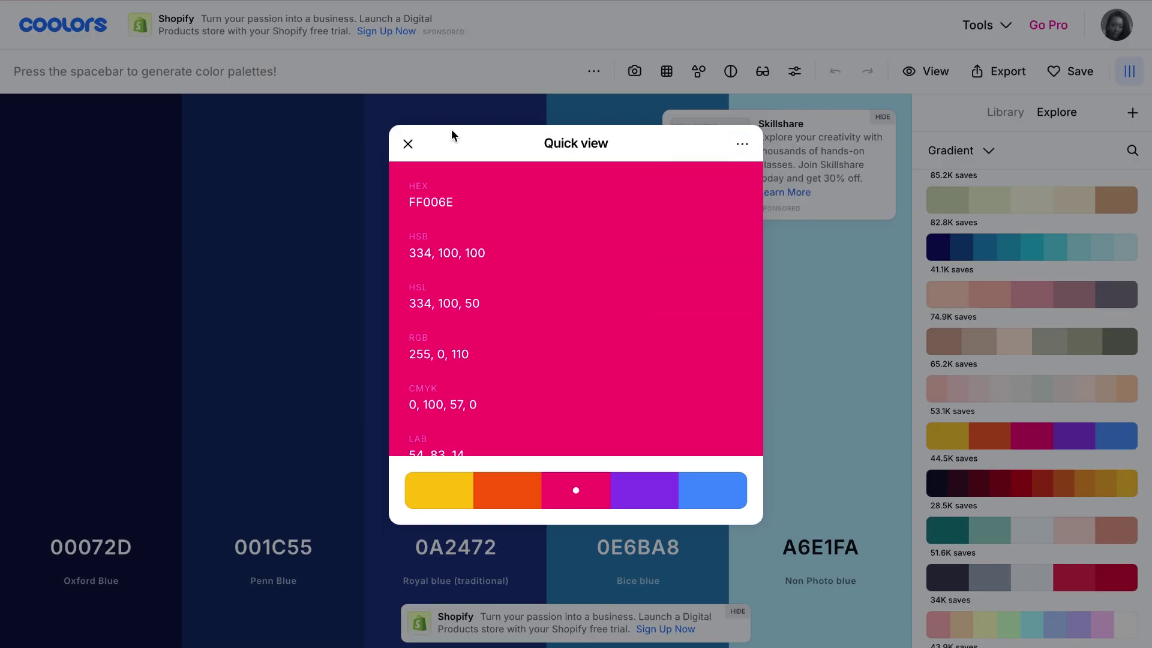
click(408, 144)
scroll(1068, 484, down, 1)
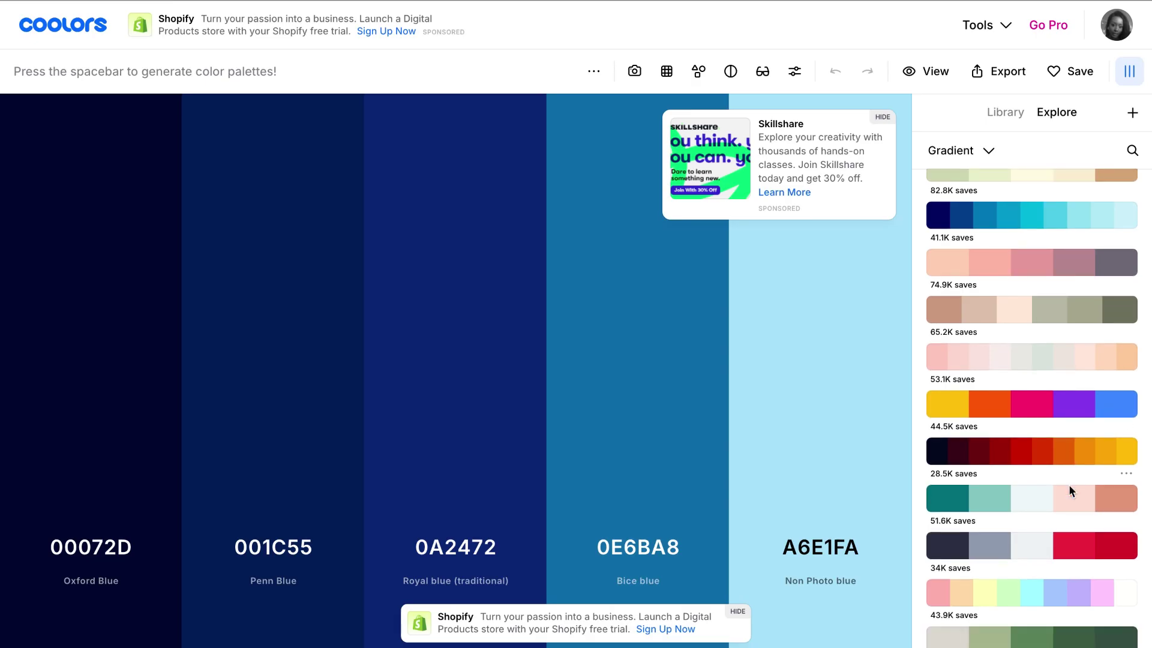
scroll(1067, 484, down, 15)
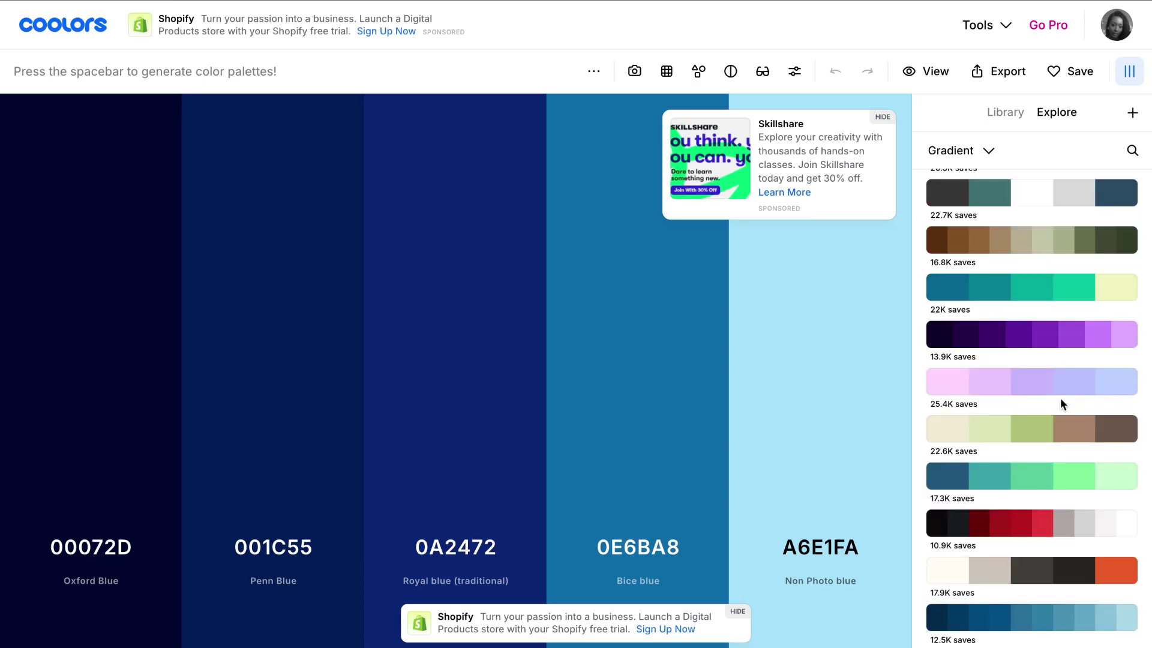
scroll(1060, 398, up, 15)
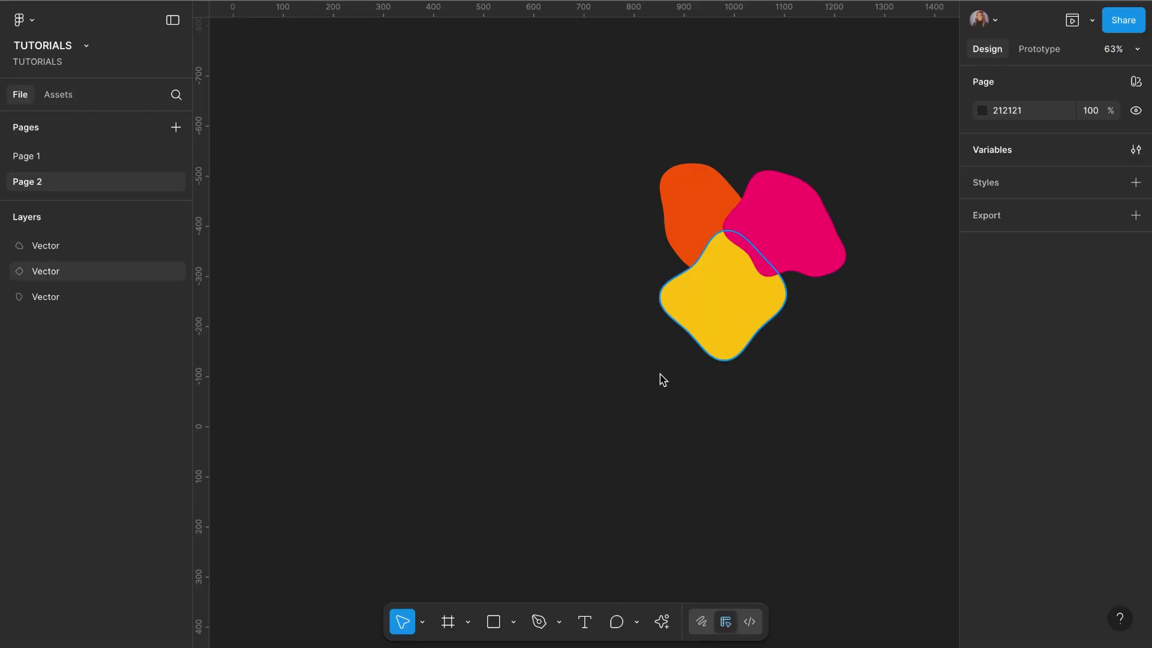
Back in Figma, add an iPhone 16 frame and place it below the colored blobs at X 203, Y -95
key(f)
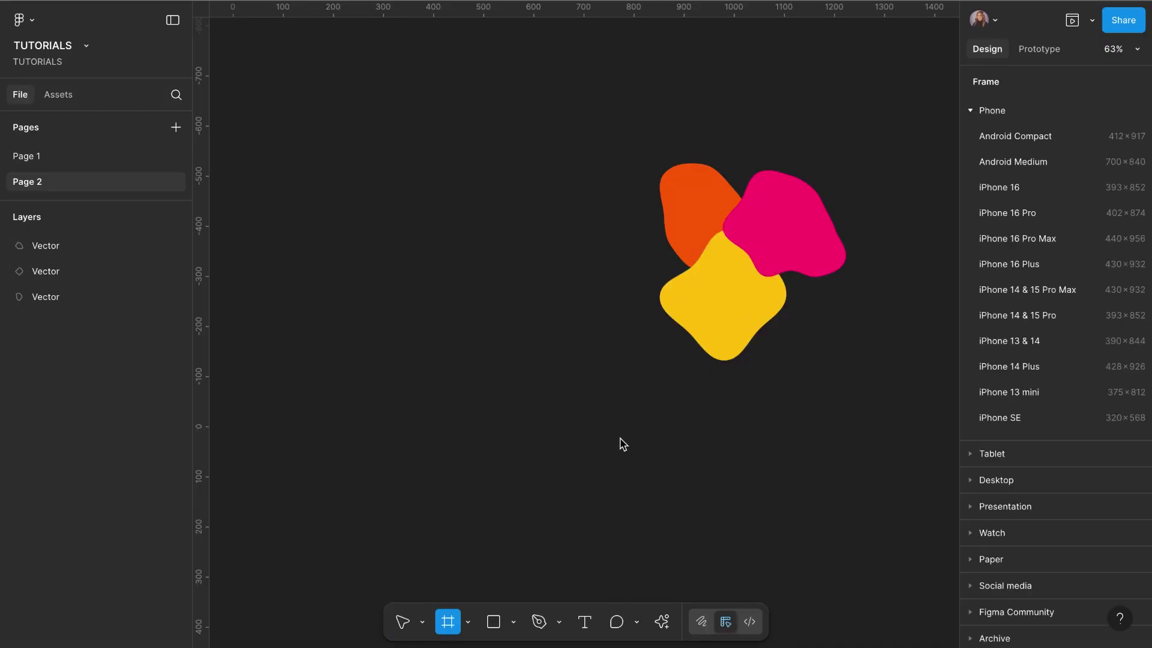
click(1031, 190)
drag(820, 134, 361, 358)
scroll(363, 330, down, 5)
scroll(363, 330, left, 1)
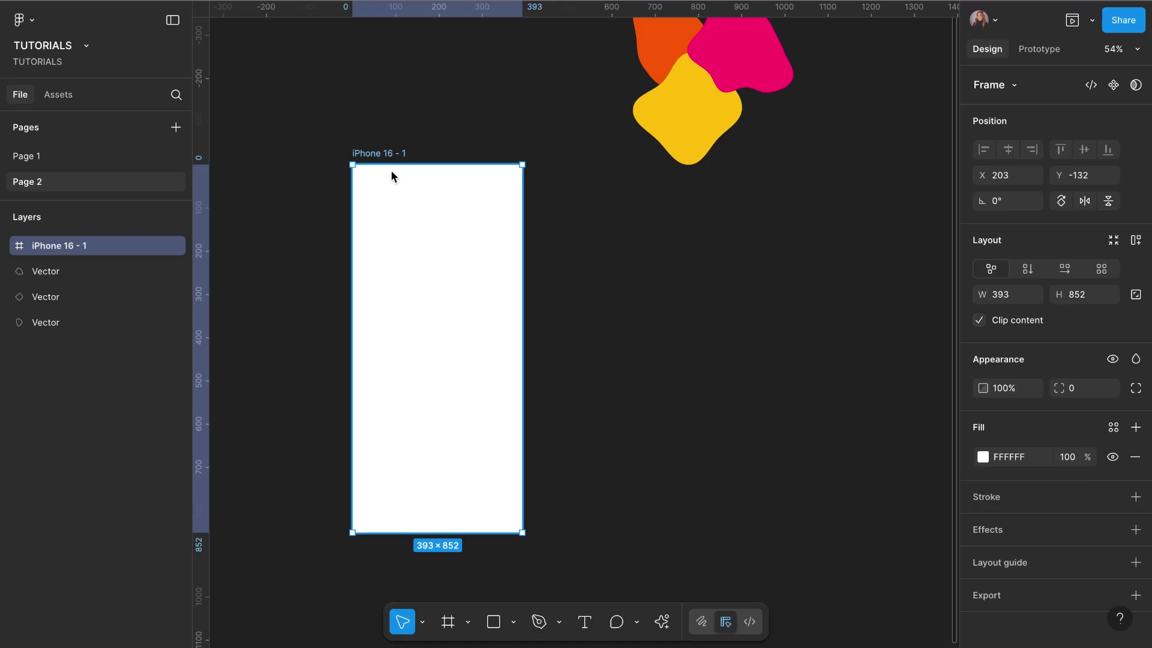
drag(391, 174, 392, 186)
scroll(630, 234, down, 2)
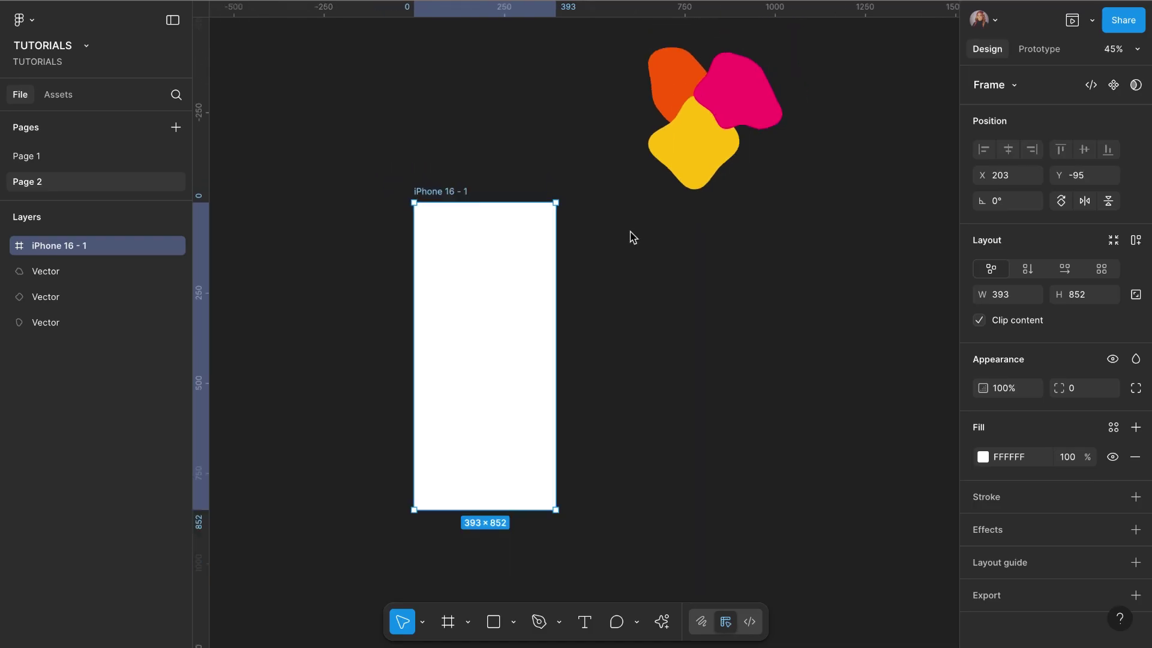
Set the iPhone 16 frame's fill to near-black 121212 and deselect the frame
click(982, 457)
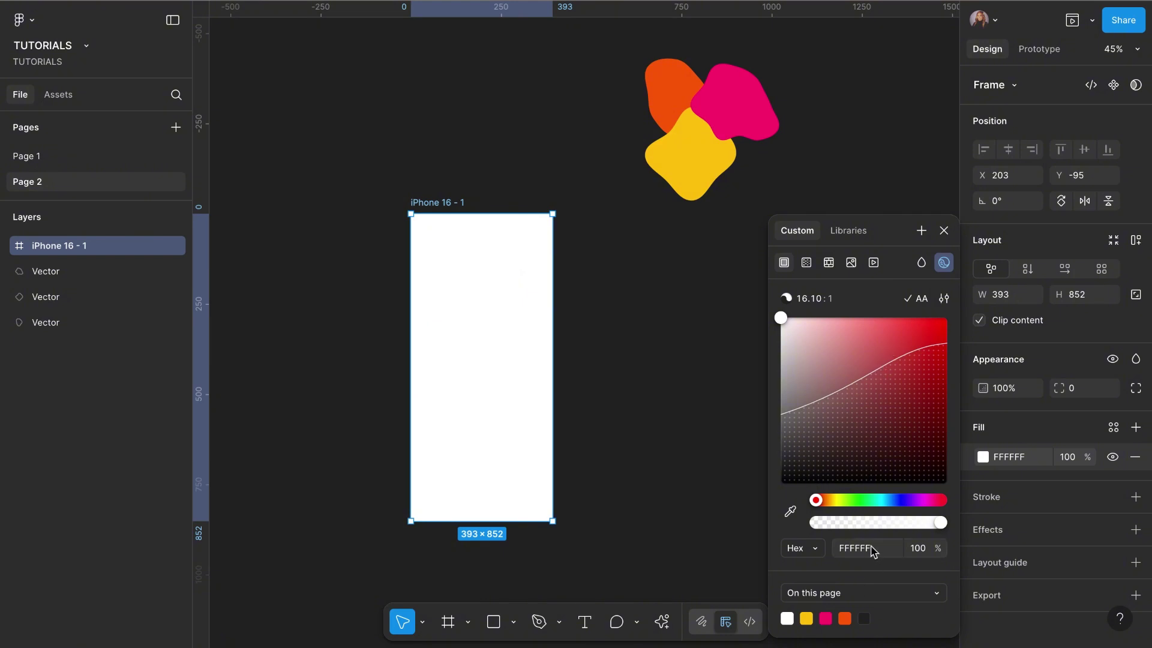
click(910, 505)
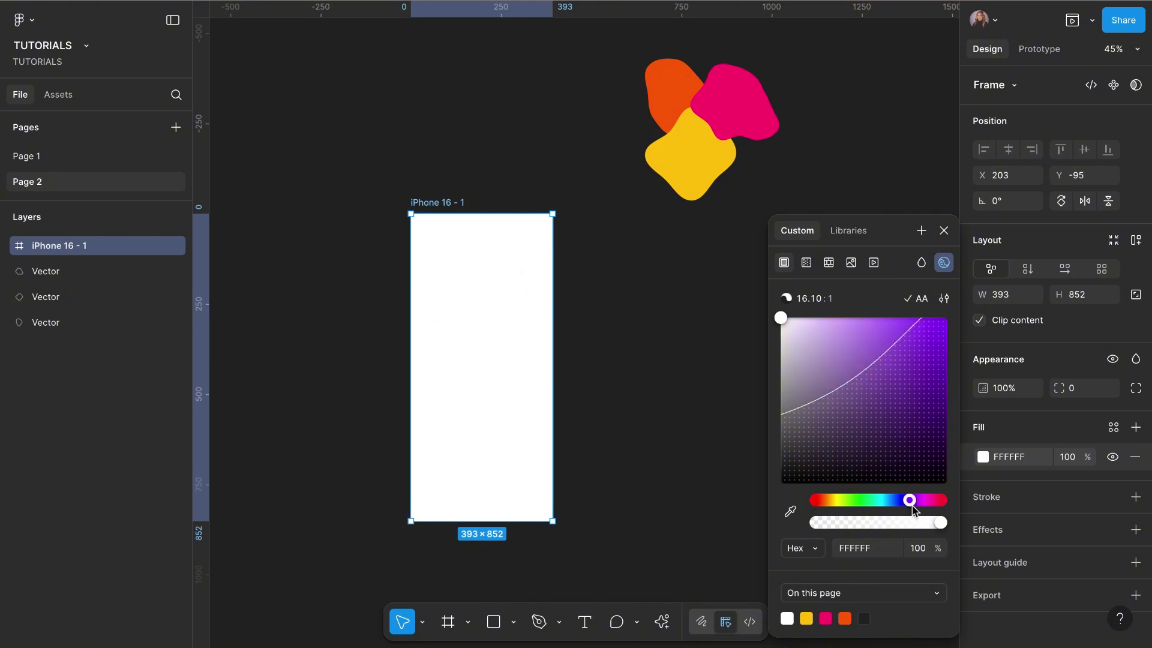
drag(911, 506, 915, 504)
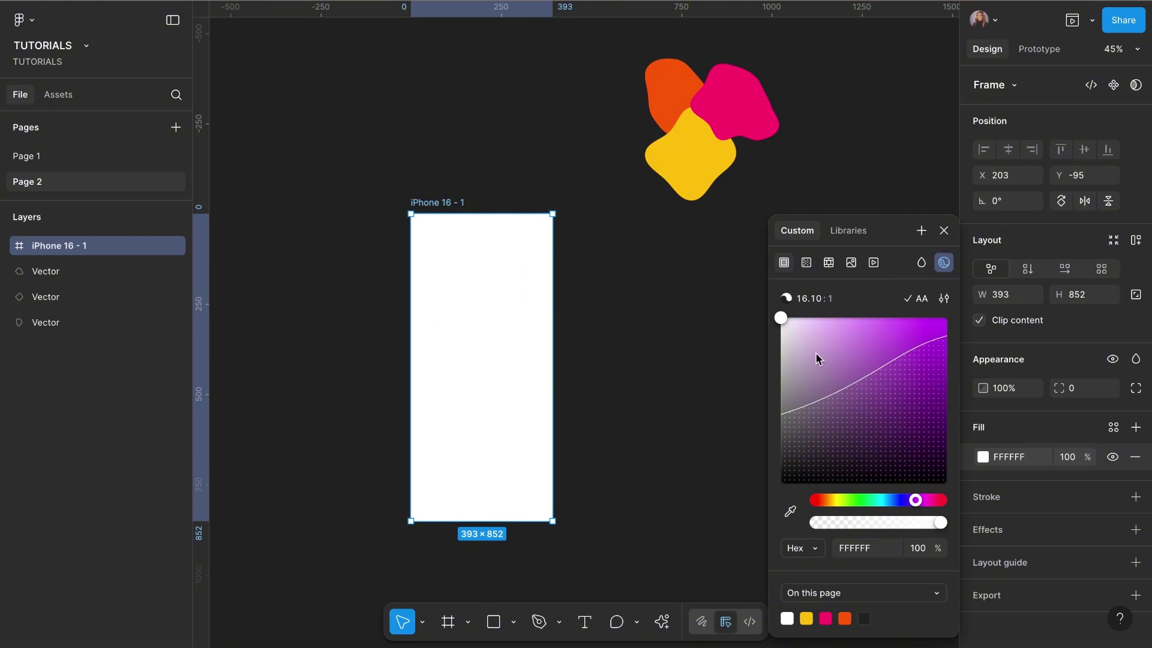
drag(778, 320, 774, 484)
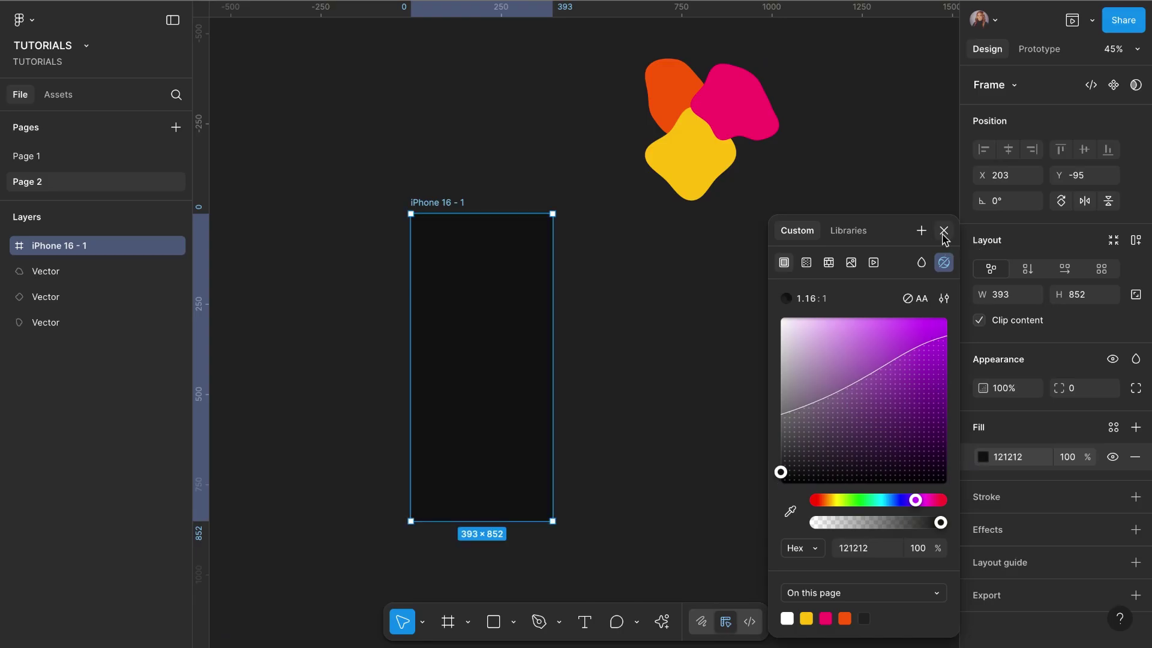
click(943, 231)
click(595, 339)
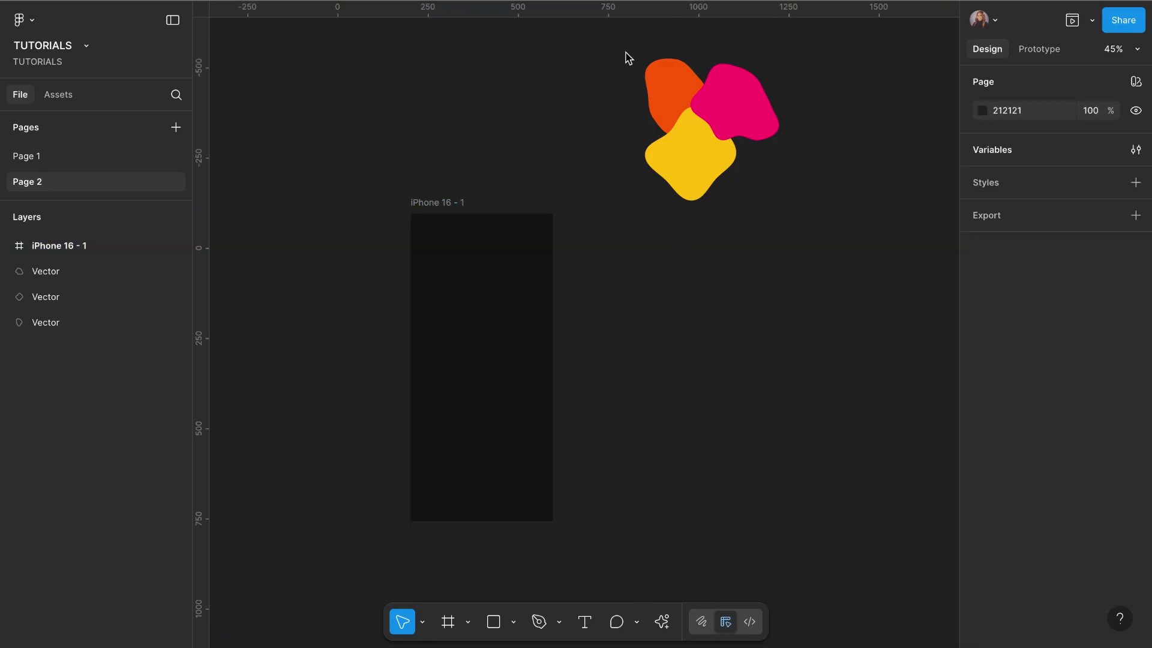
Move the three colored blobs into the iPhone 16 frame and scale them together to about 747 × 791
drag(627, 56, 799, 215)
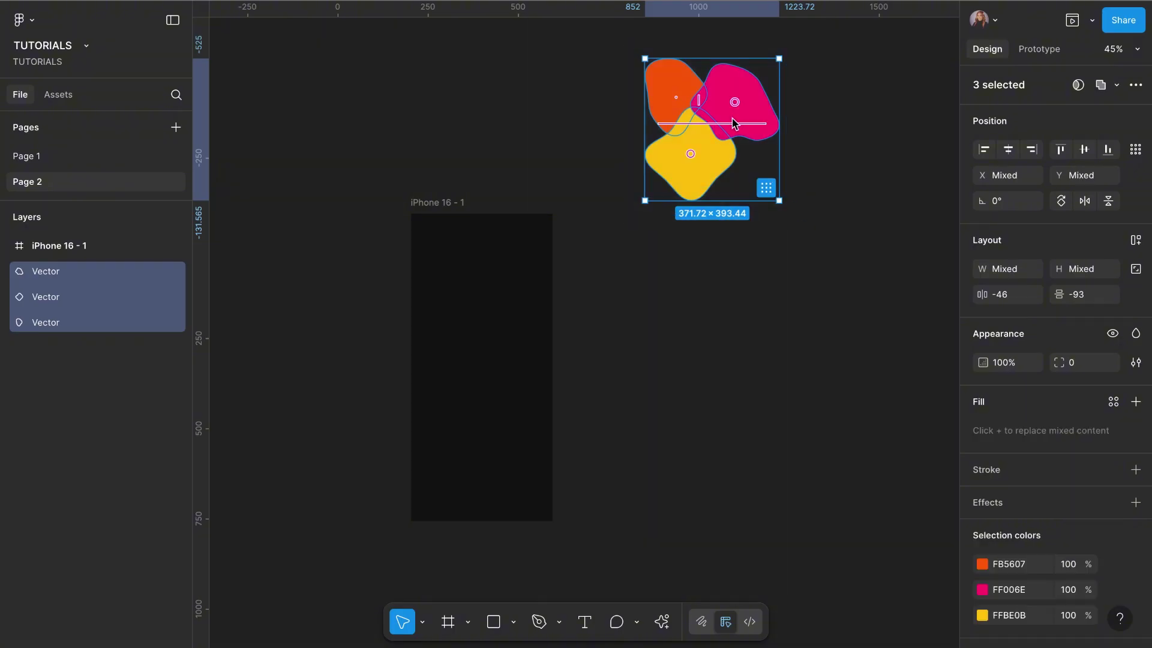
drag(733, 122, 505, 327)
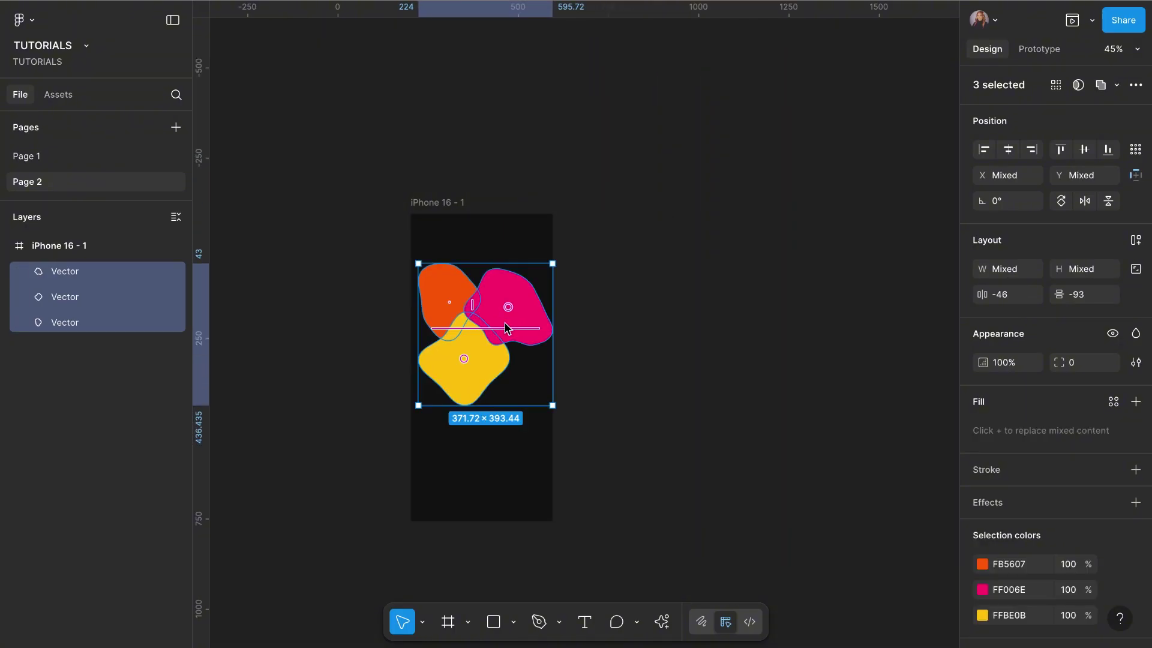
key(k)
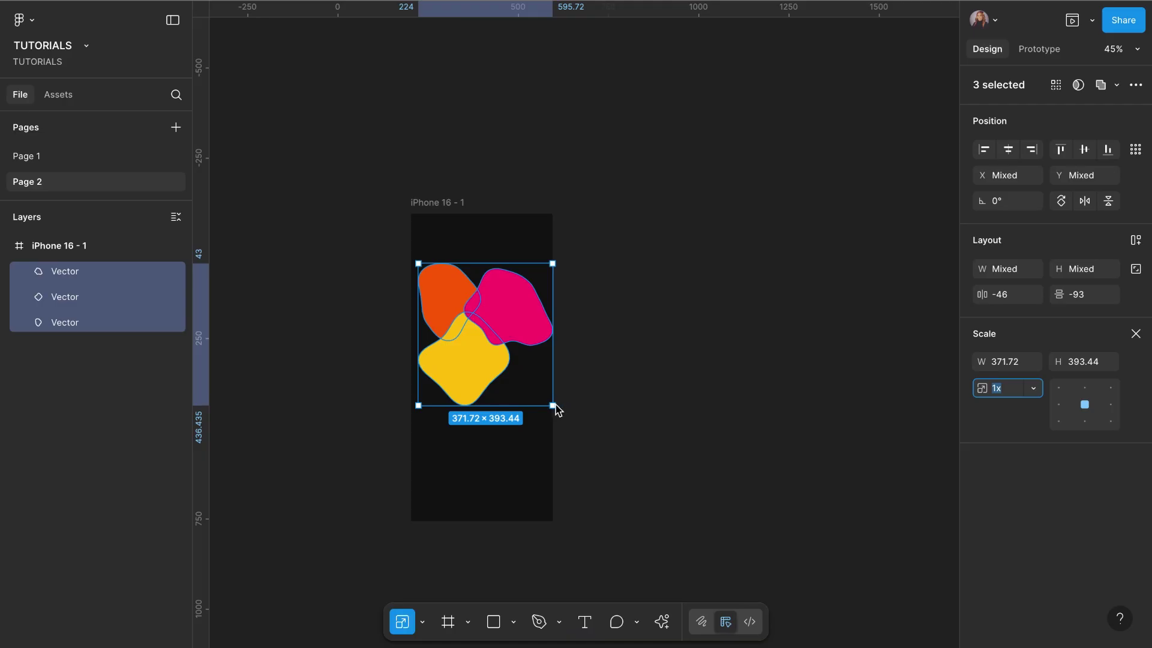
drag(556, 408, 606, 554)
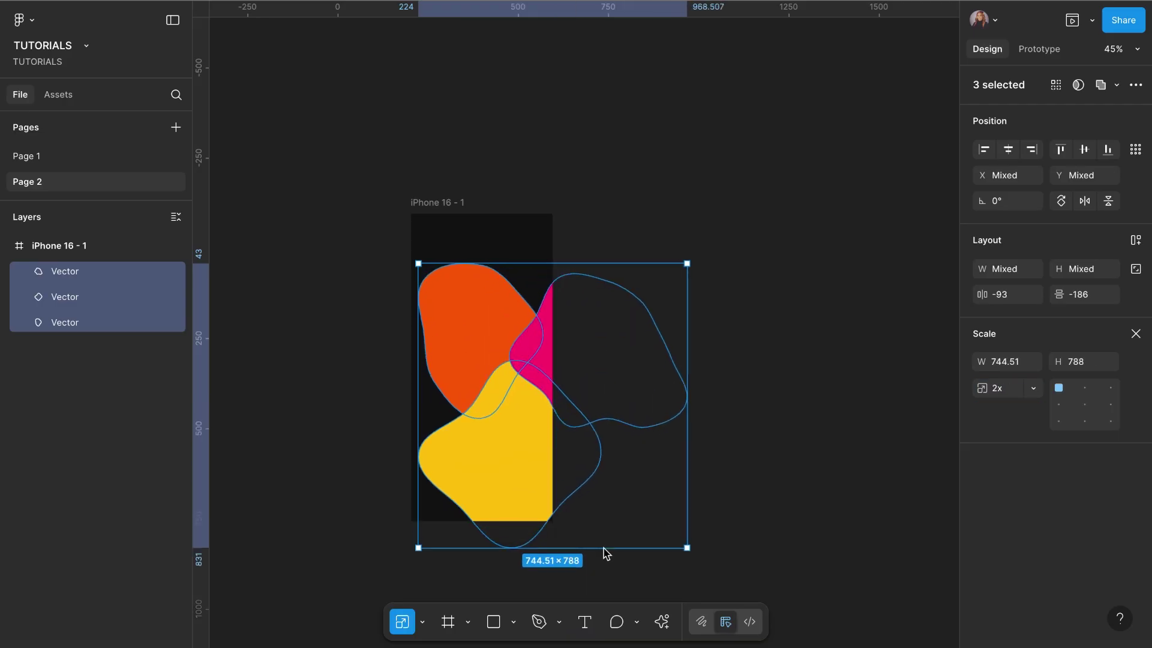
Scale the three blobs up further to about 965 × 1021 and reposition them to cover most of the frame
drag(502, 421, 468, 380)
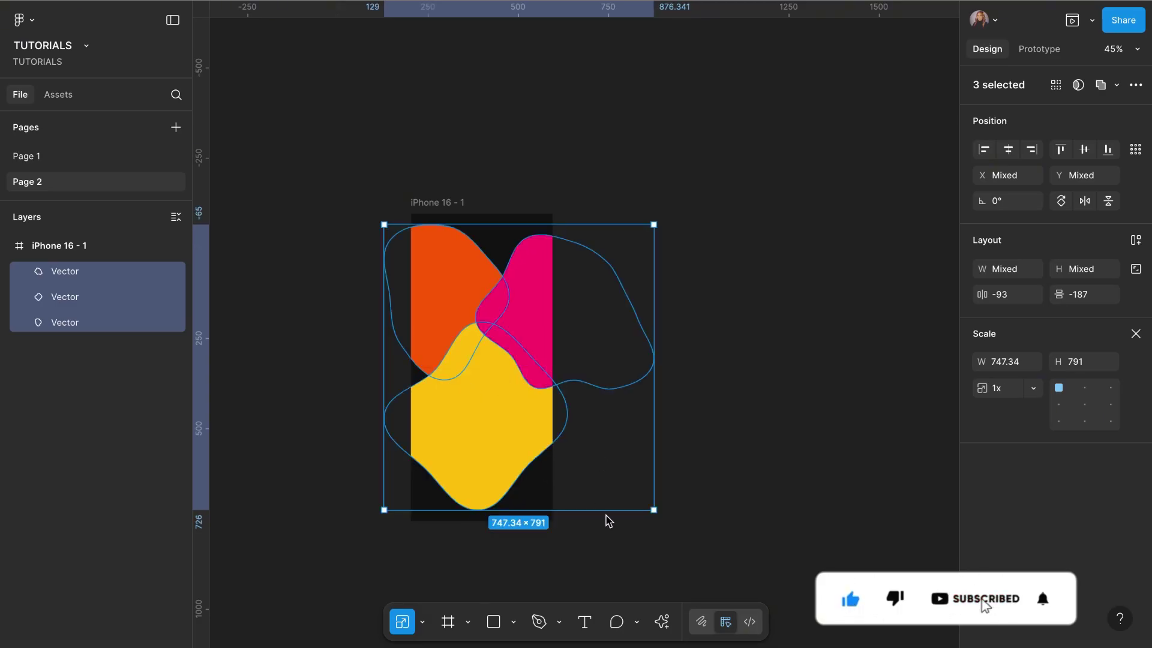
drag(654, 510, 727, 593)
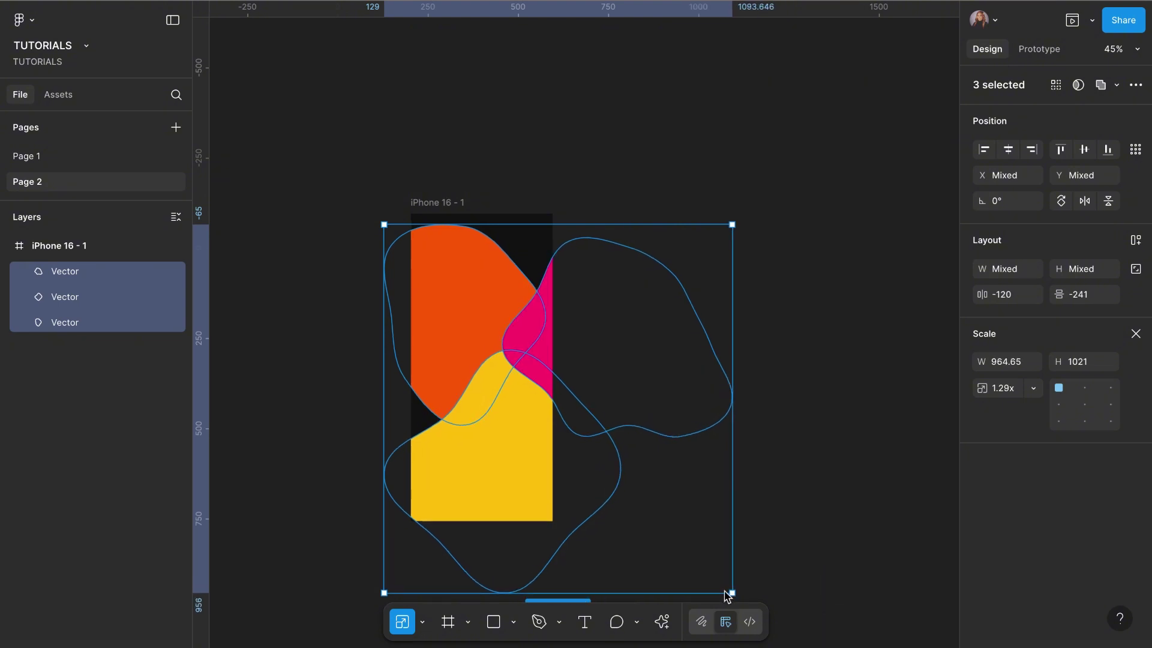
drag(520, 445, 498, 416)
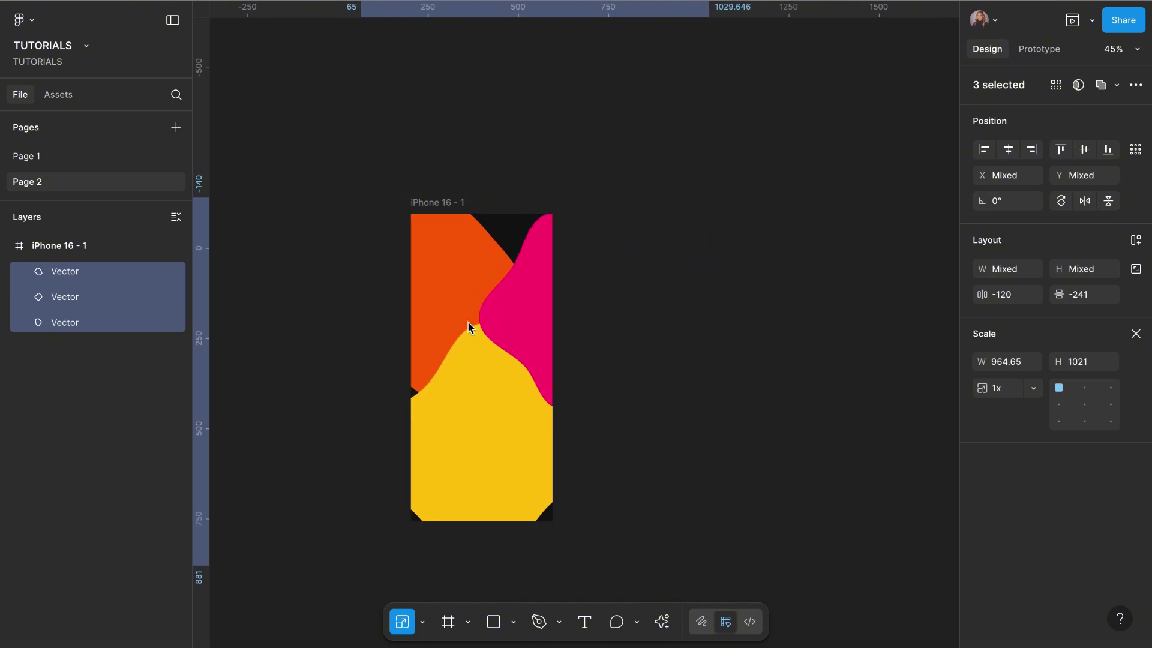
Move the pink blob further into the iPhone 16 frame, to about X 86, Y -13, and deselect it
click(65, 298)
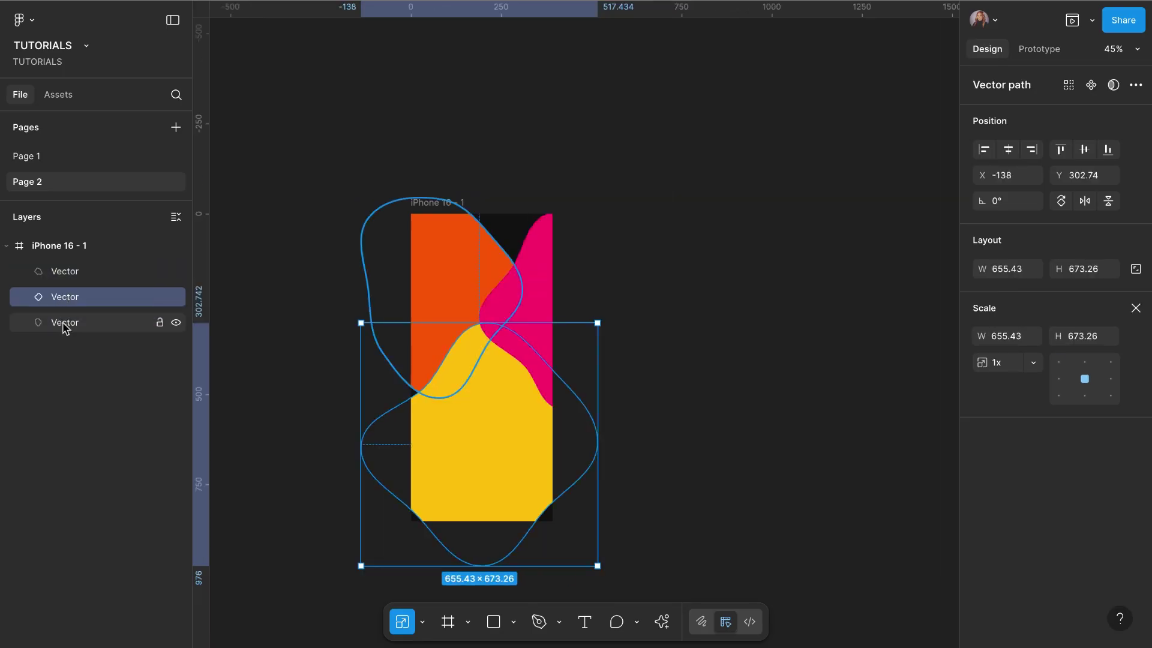
click(65, 322)
click(76, 273)
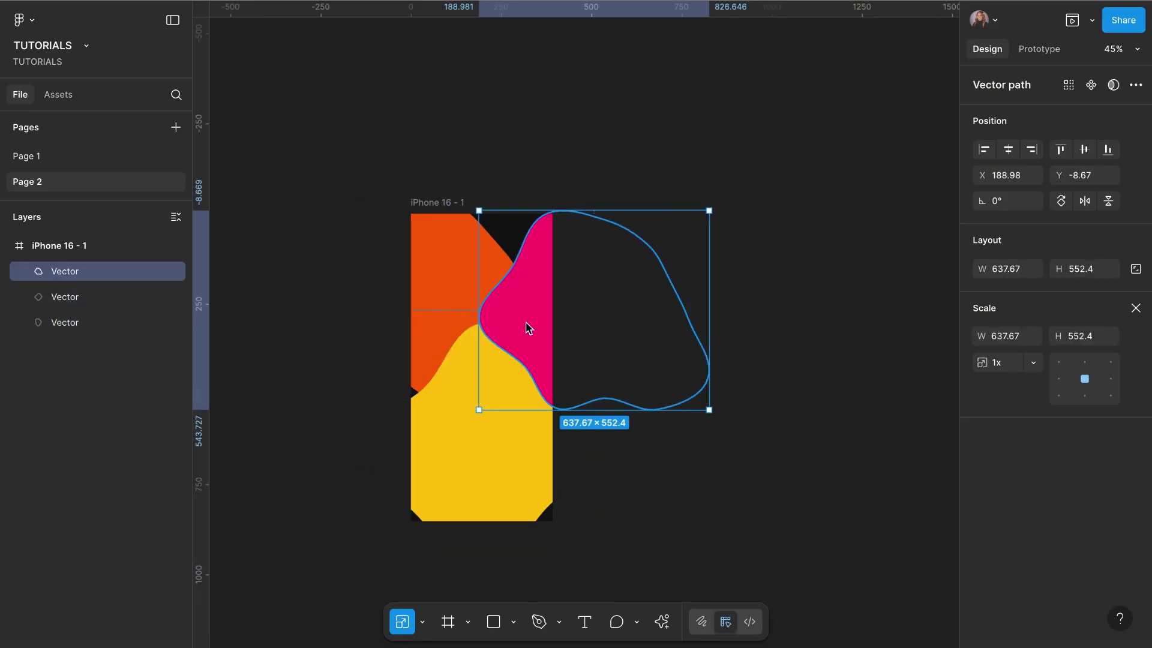
drag(521, 328, 492, 323)
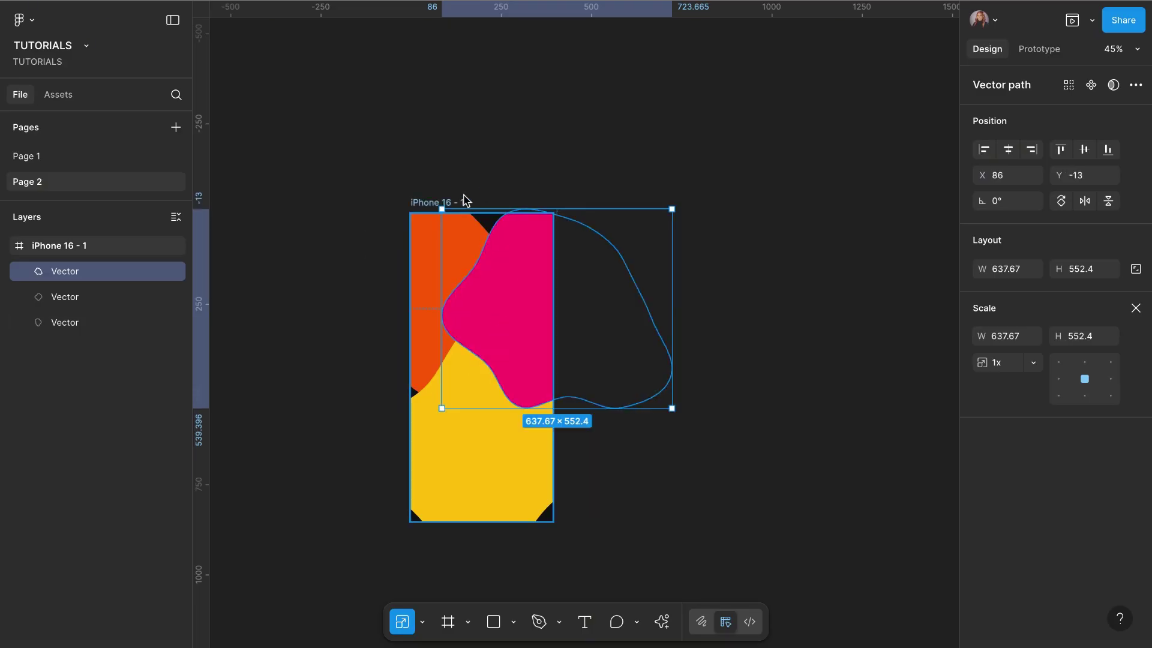
click(598, 228)
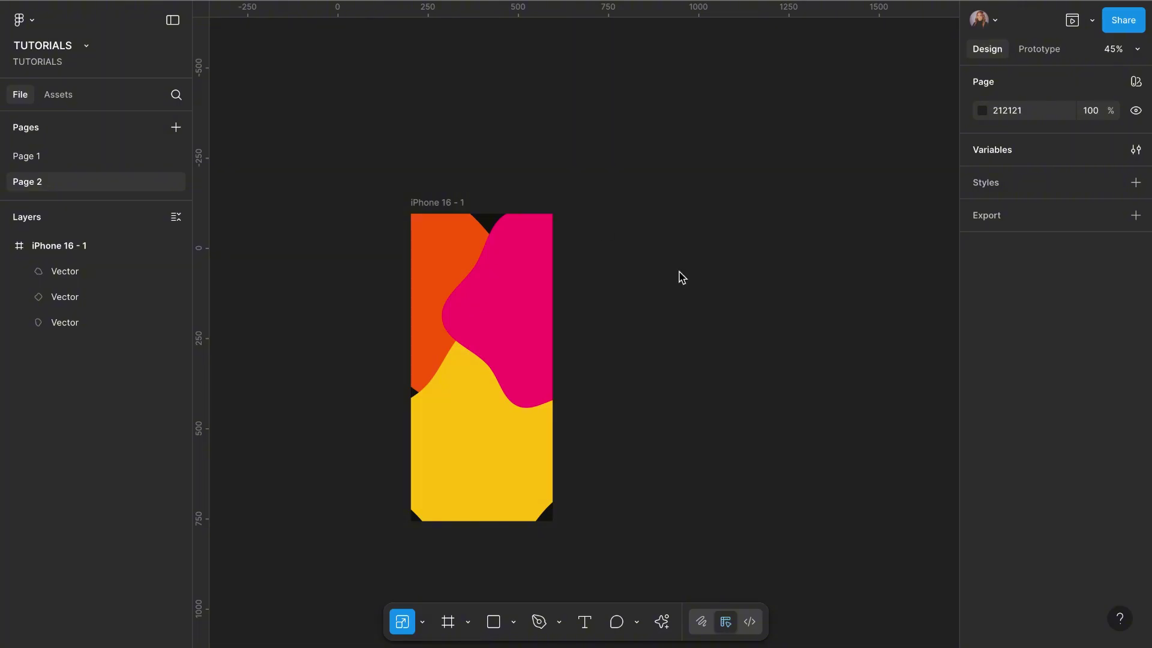
Draw a 393 × 852 rectangle covering the whole iPhone 16 frame, above the three blobs
key(r)
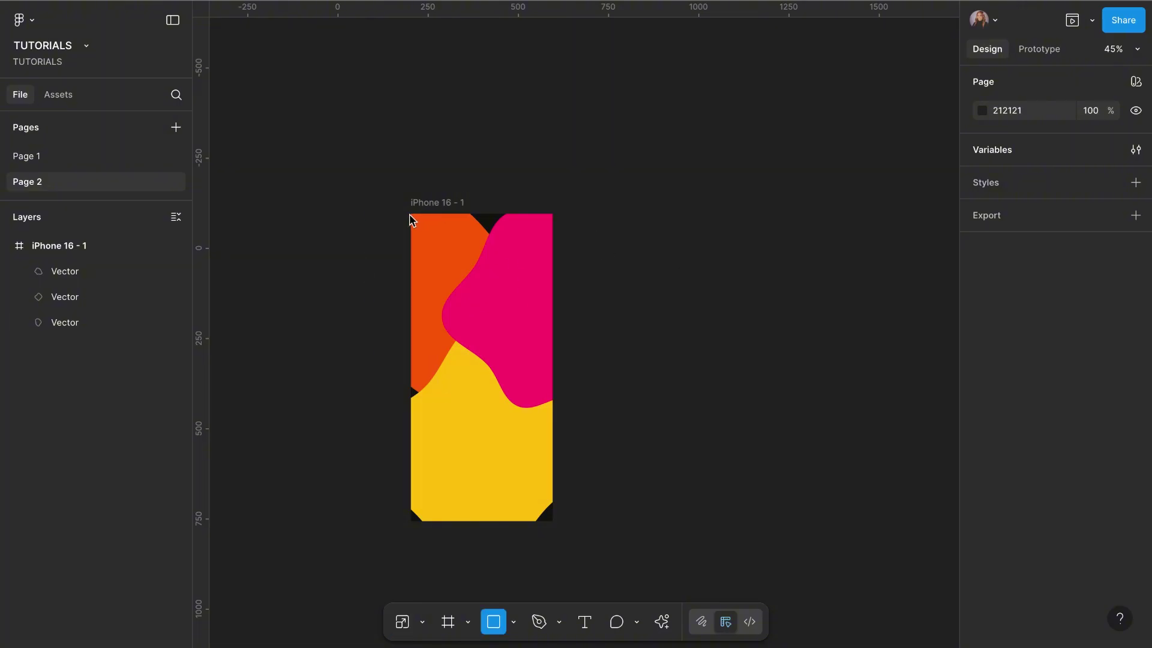
mouse_move(410, 214)
mouse_down()
mouse_move(488, 315)
mouse_move(553, 531)
mouse_move(552, 521)
mouse_up()
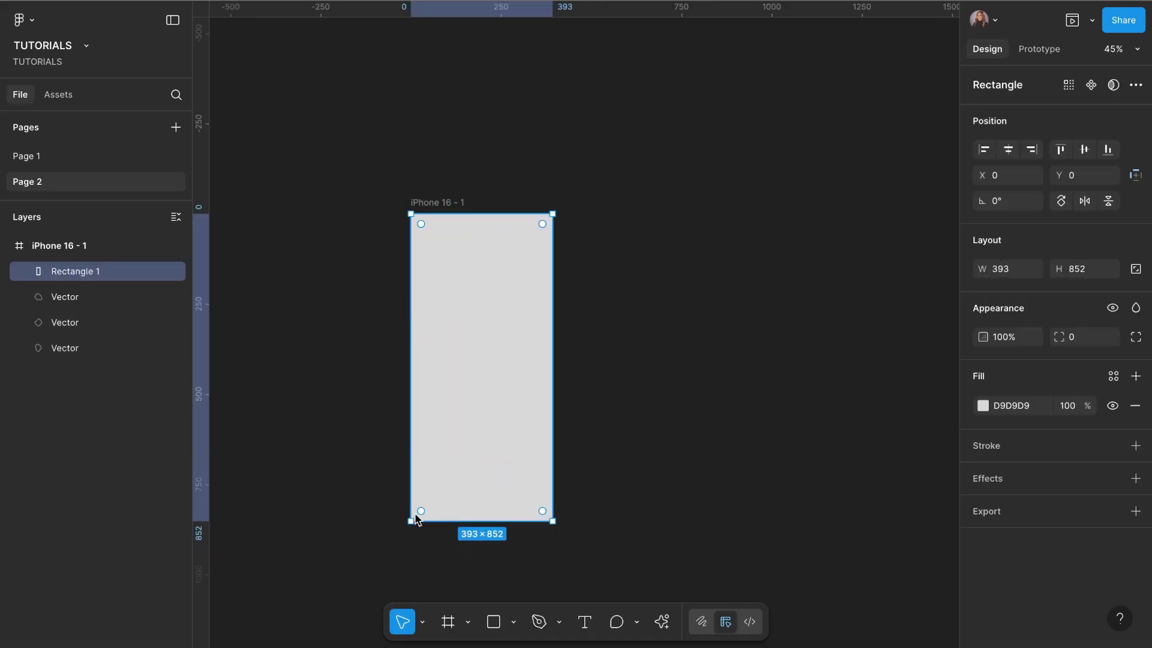
drag(412, 523, 410, 522)
Set the rectangle's fill to white FFFFFF at 2% opacity
click(983, 406)
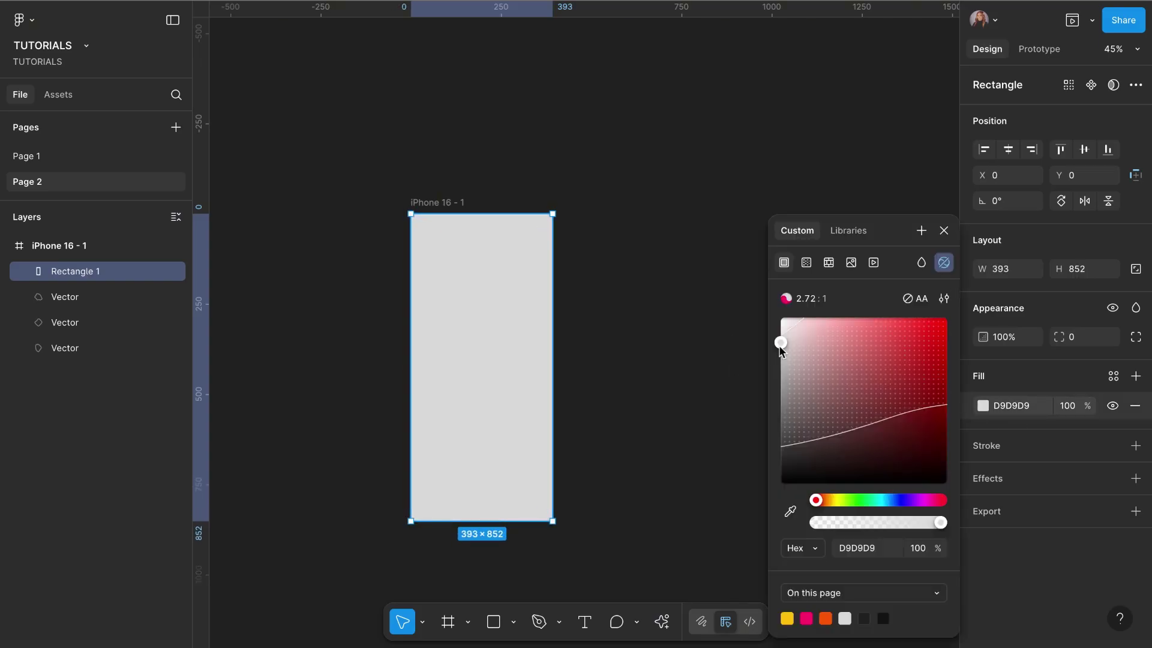
drag(780, 350, 763, 313)
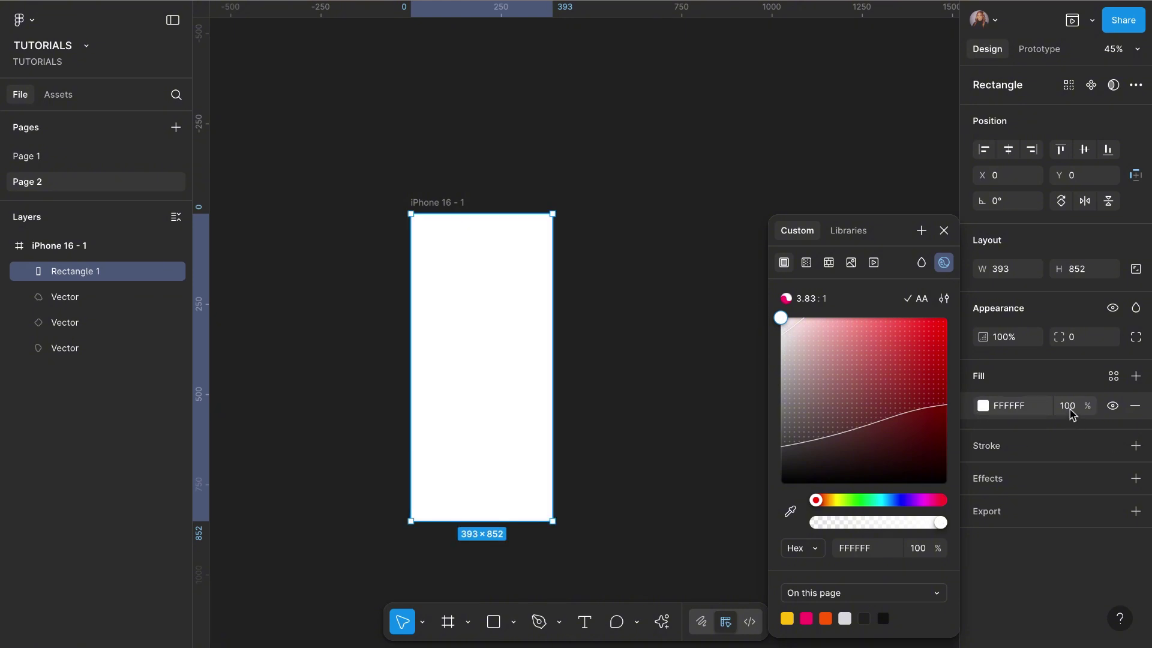
click(1067, 406)
text(2)
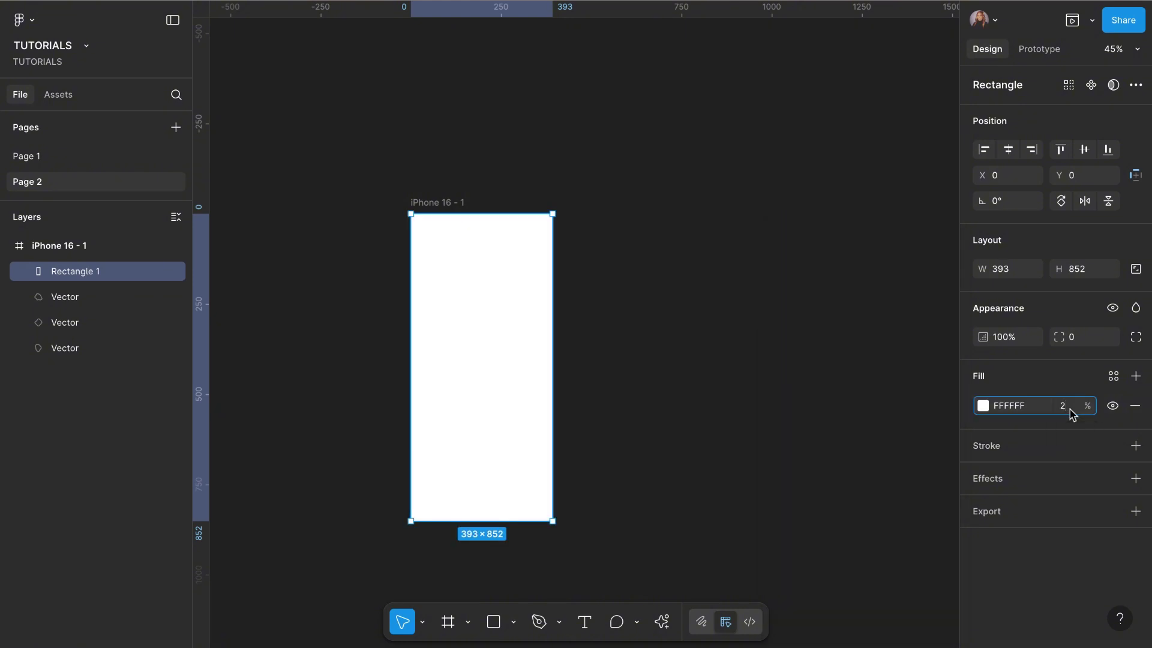
key(Return)
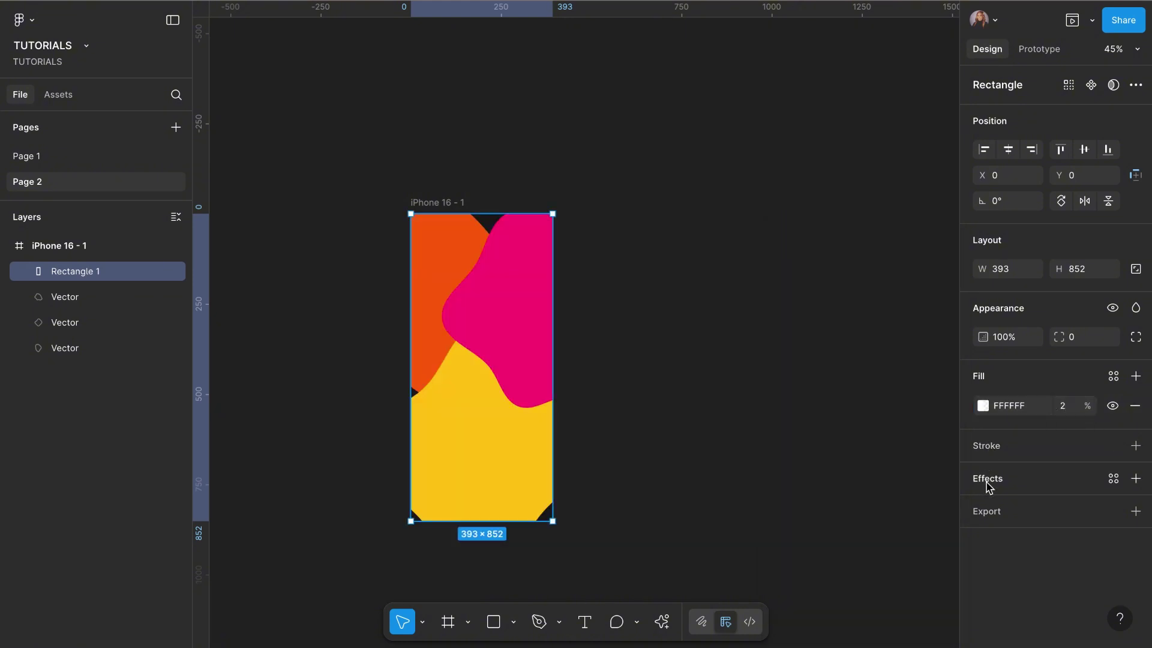
Add a uniform background blur of 180 to the rectangle and deselect it
click(988, 483)
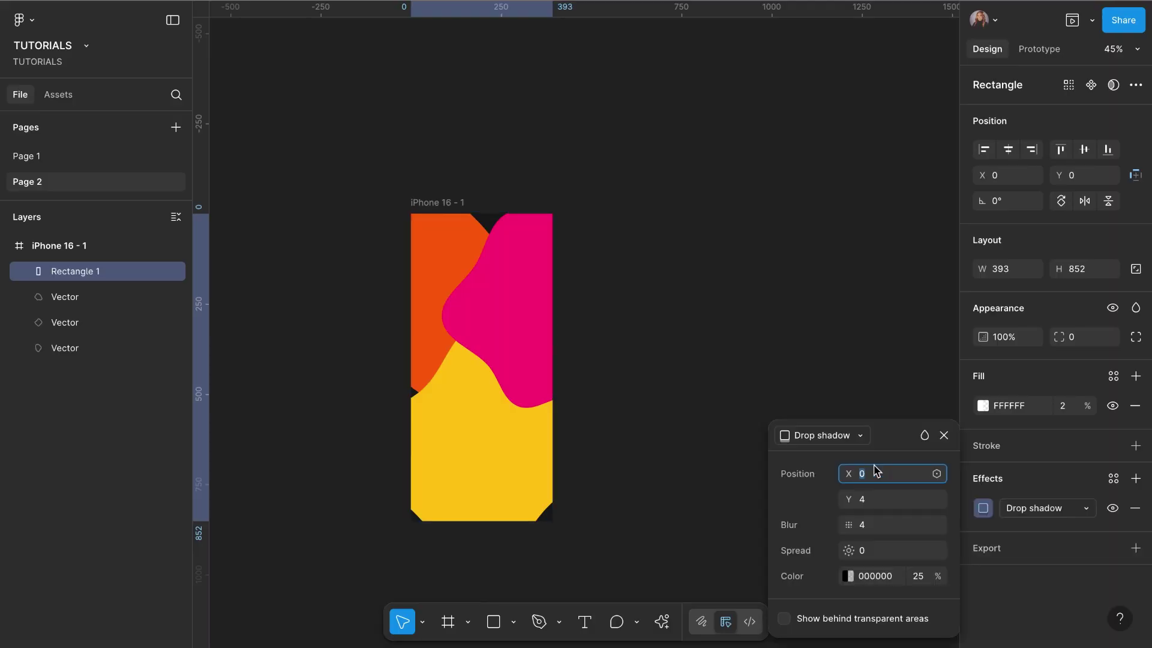
click(862, 441)
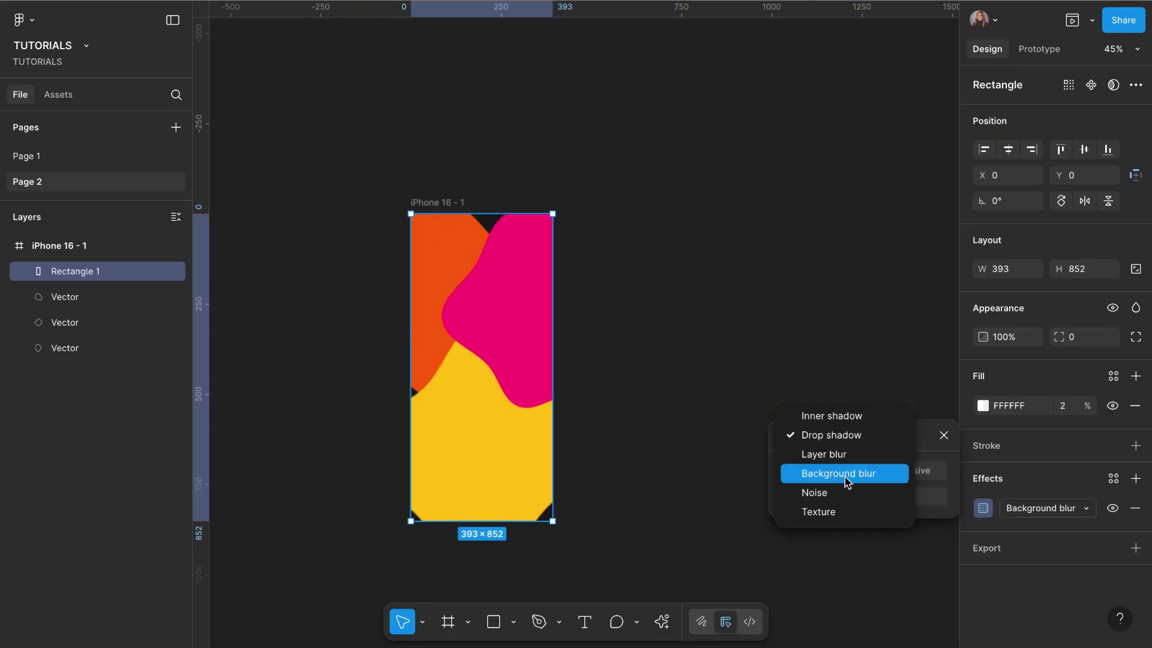
click(840, 474)
click(866, 498)
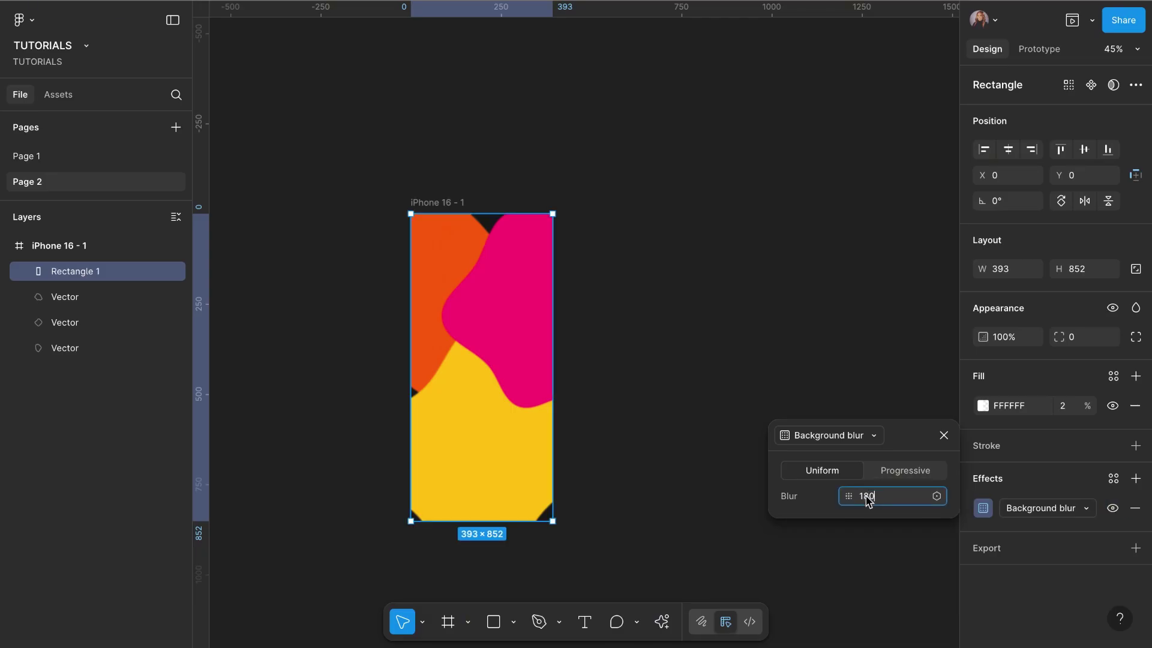
text(180)
key(Return)
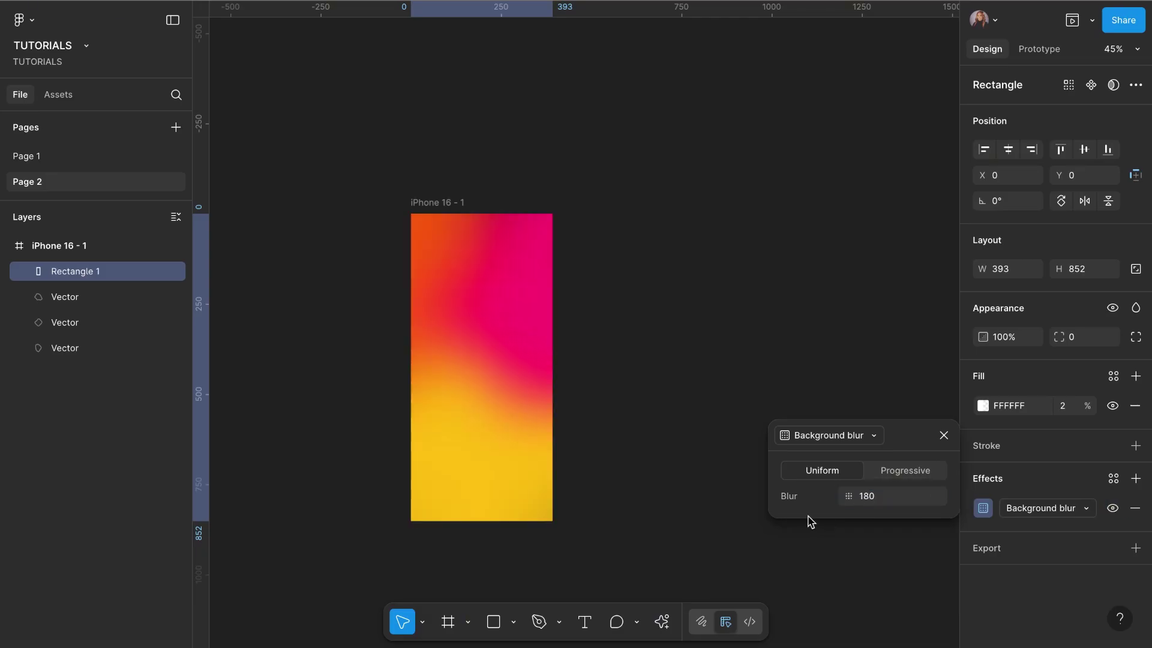
click(943, 436)
click(639, 345)
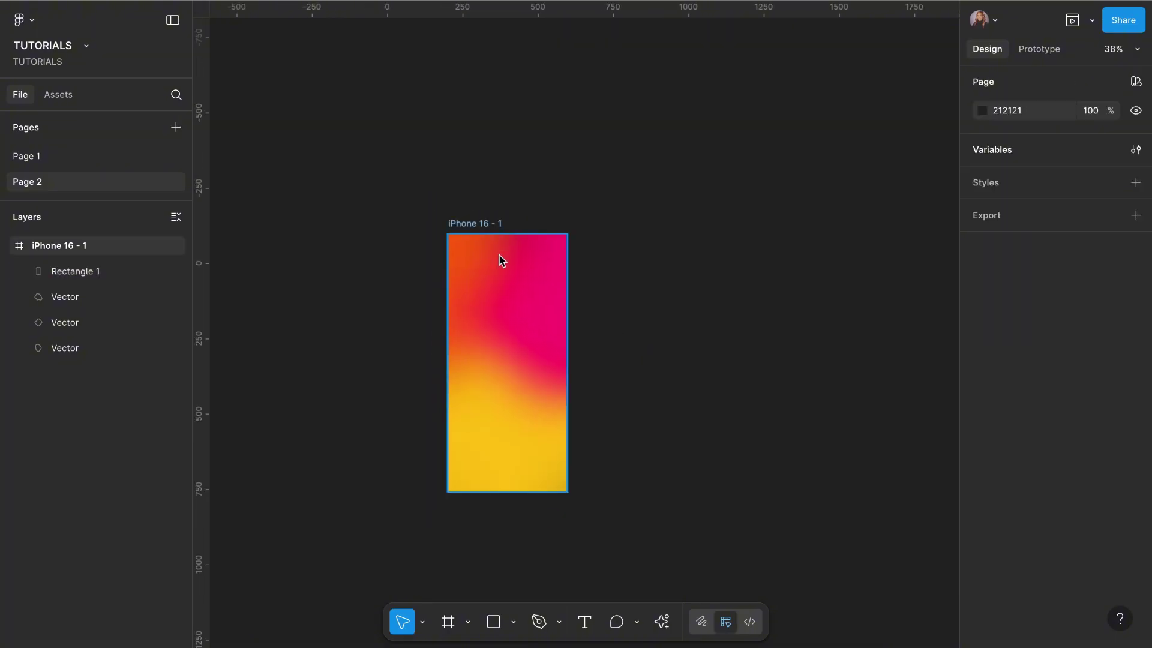
Duplicate the finished iPhone 16 gradient frame three times to get a row of four frames, and clear the selection
scroll(507, 236, up, 3)
scroll(468, 192, down, 3)
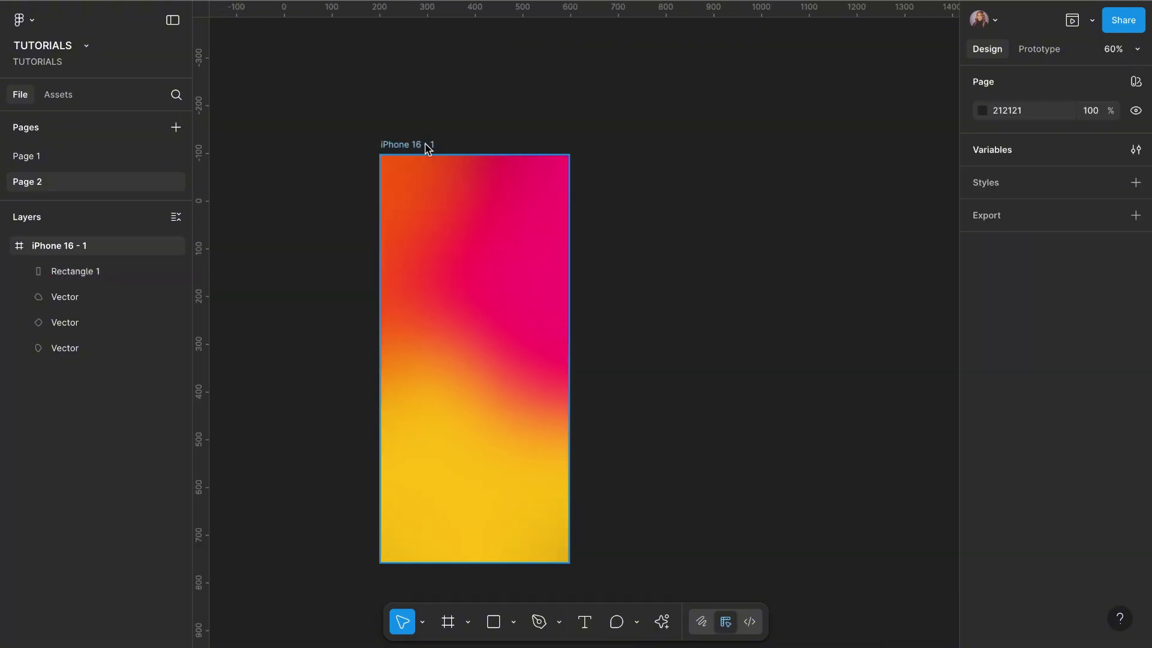
click(426, 146)
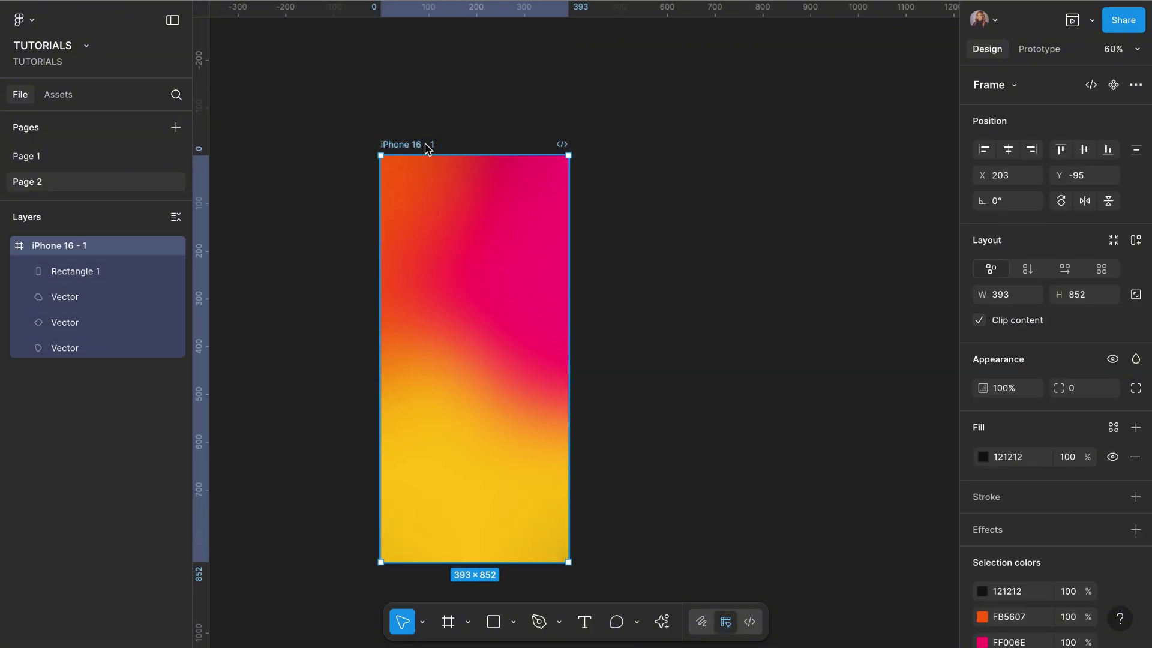
key(ctrl+d)
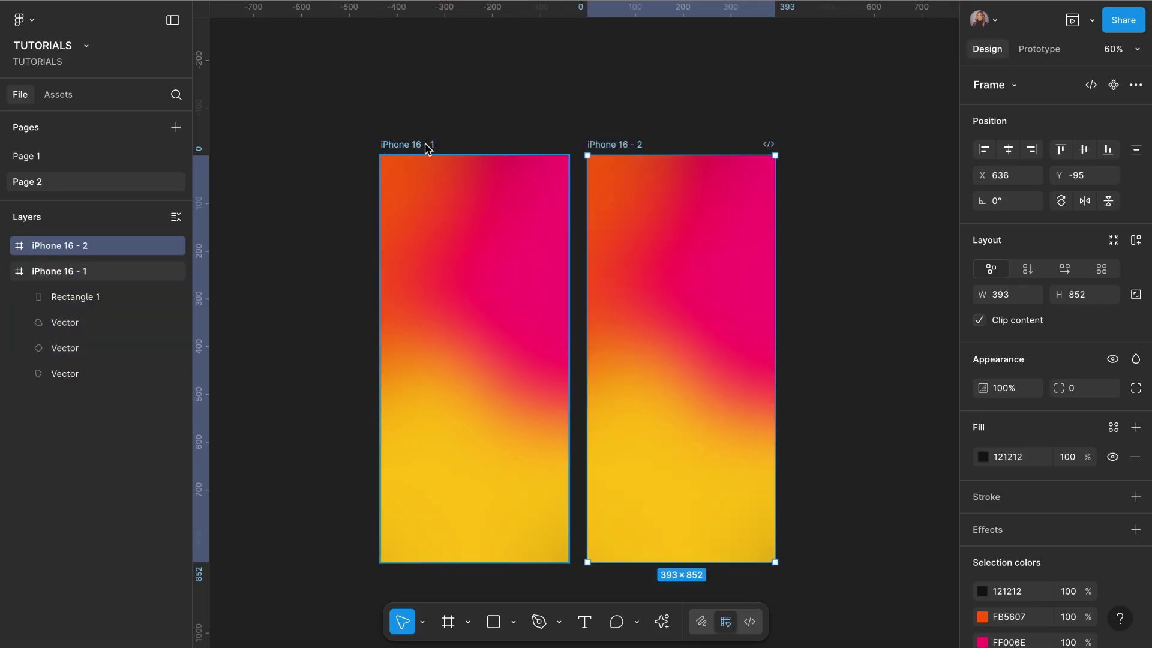
key(ctrl+d)
key(ctrl+d)
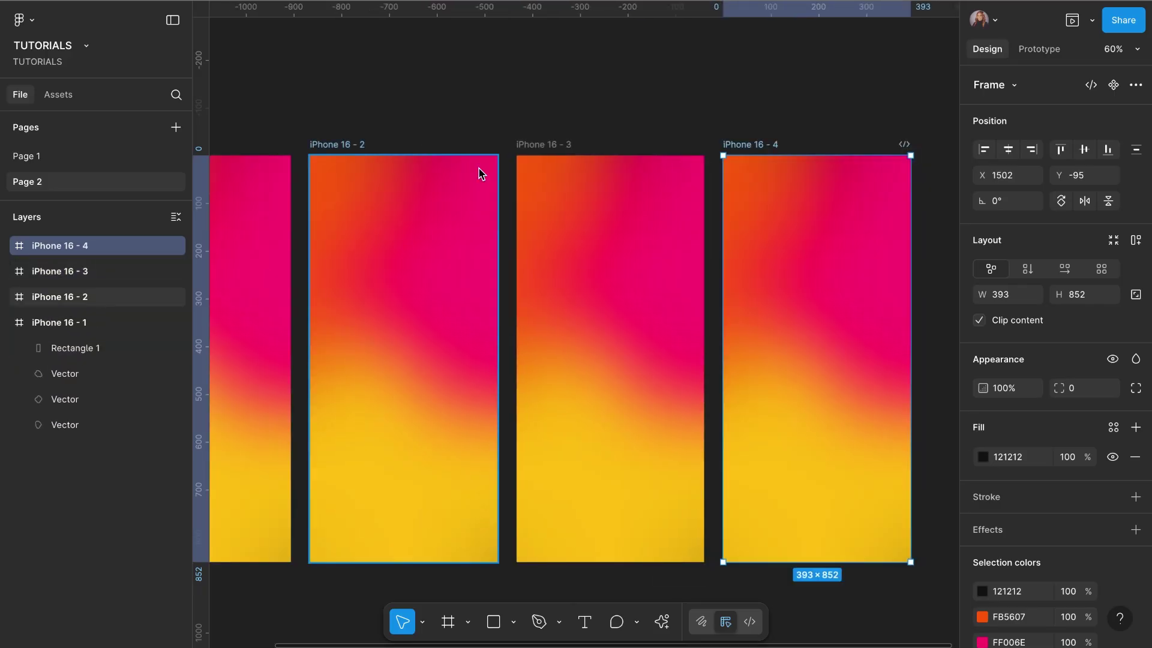
scroll(478, 175, down, 5)
click(502, 152)
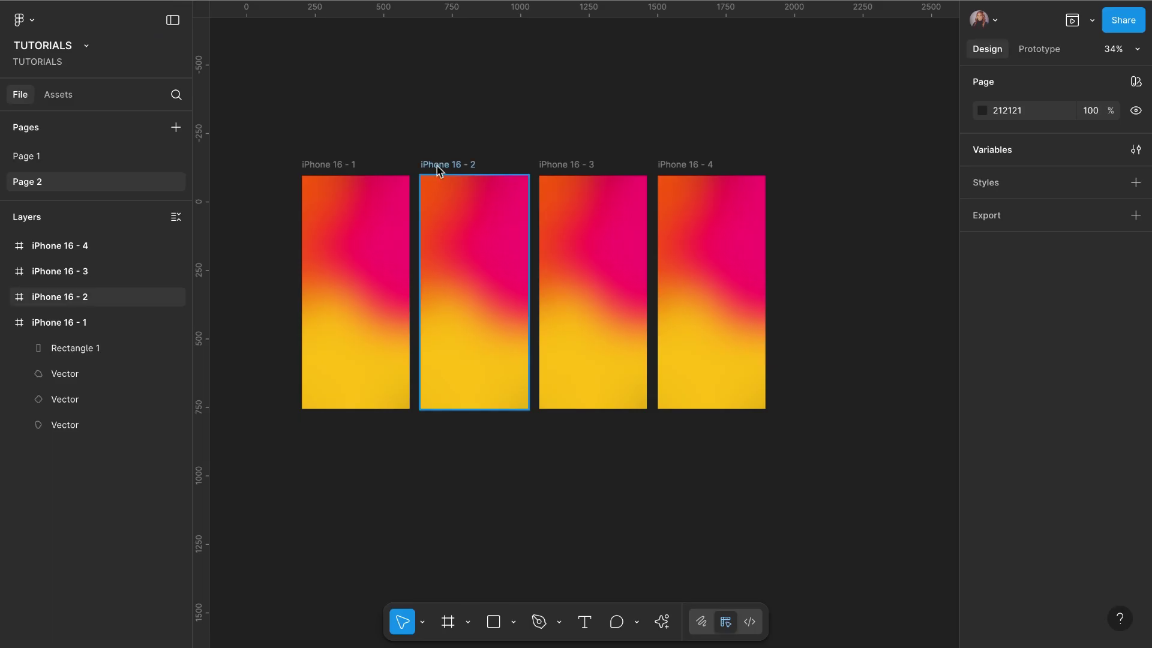
In the iPhone 16 - 2 frame, move the pink blob down to about X 74, Y 363
click(440, 170)
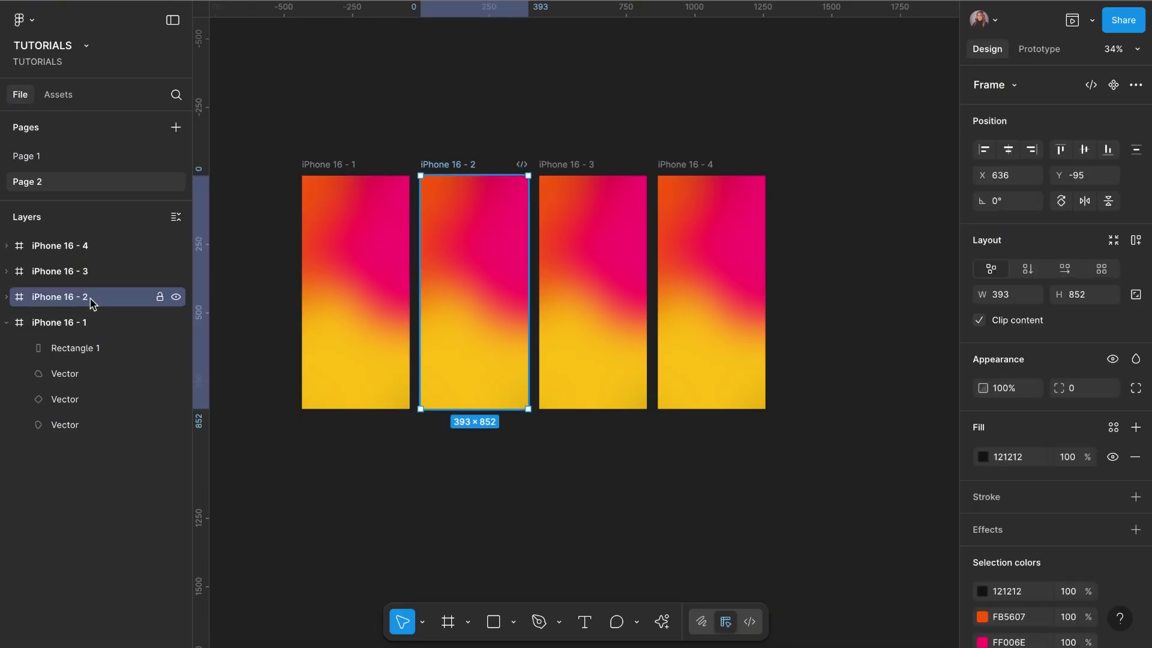
click(7, 298)
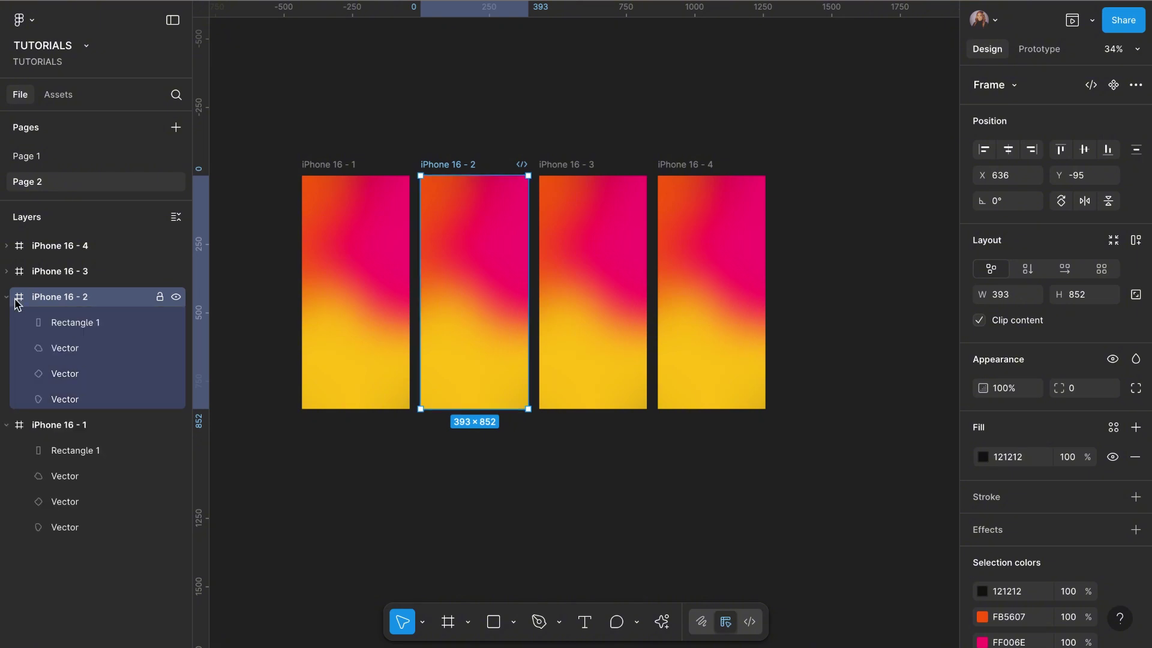
click(81, 348)
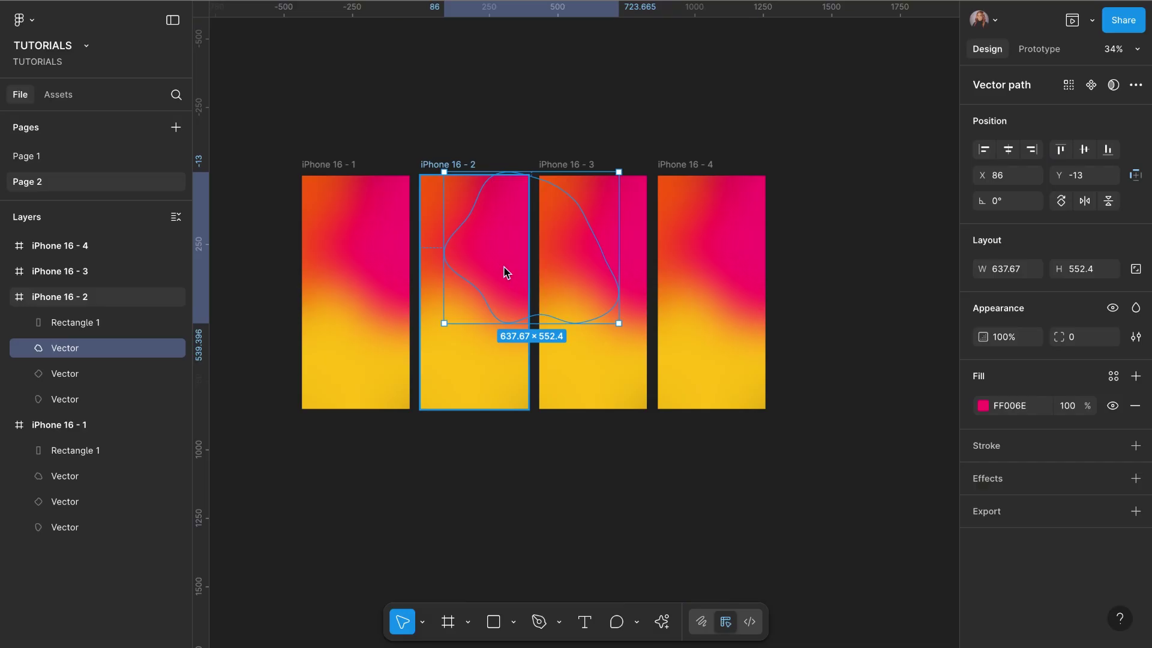
drag(507, 273, 494, 367)
drag(498, 367, 498, 361)
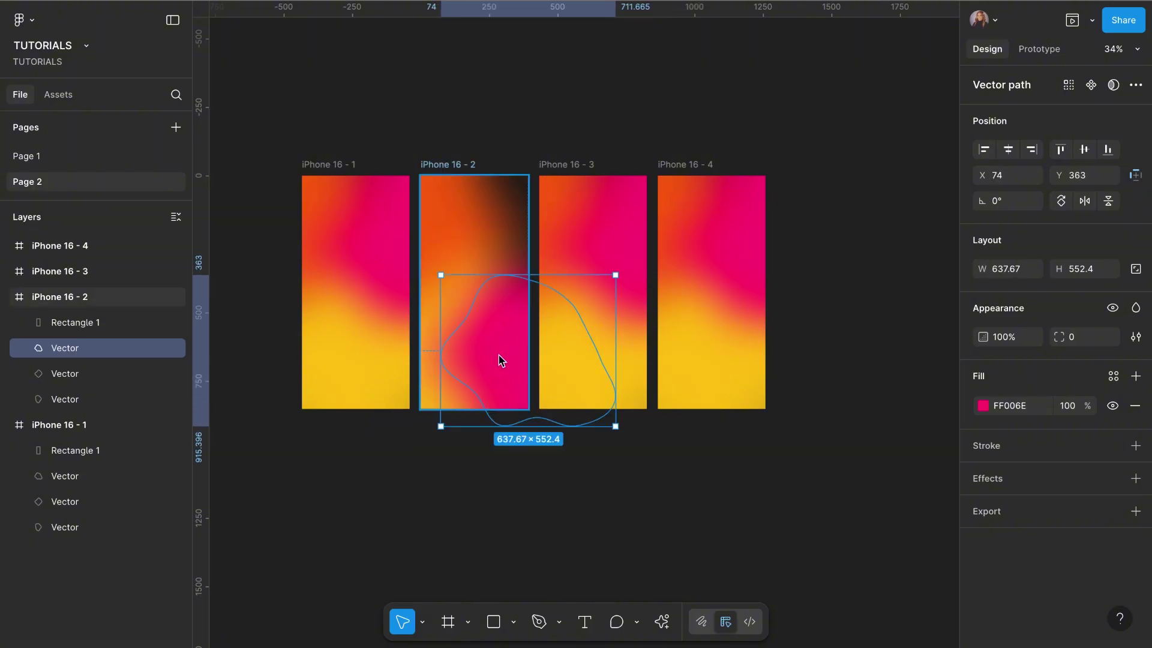
In iPhone 16 - 2, move the orange blob to about X 102, Y -42 and shift the yellow blob up towards the frame's upper left
click(67, 399)
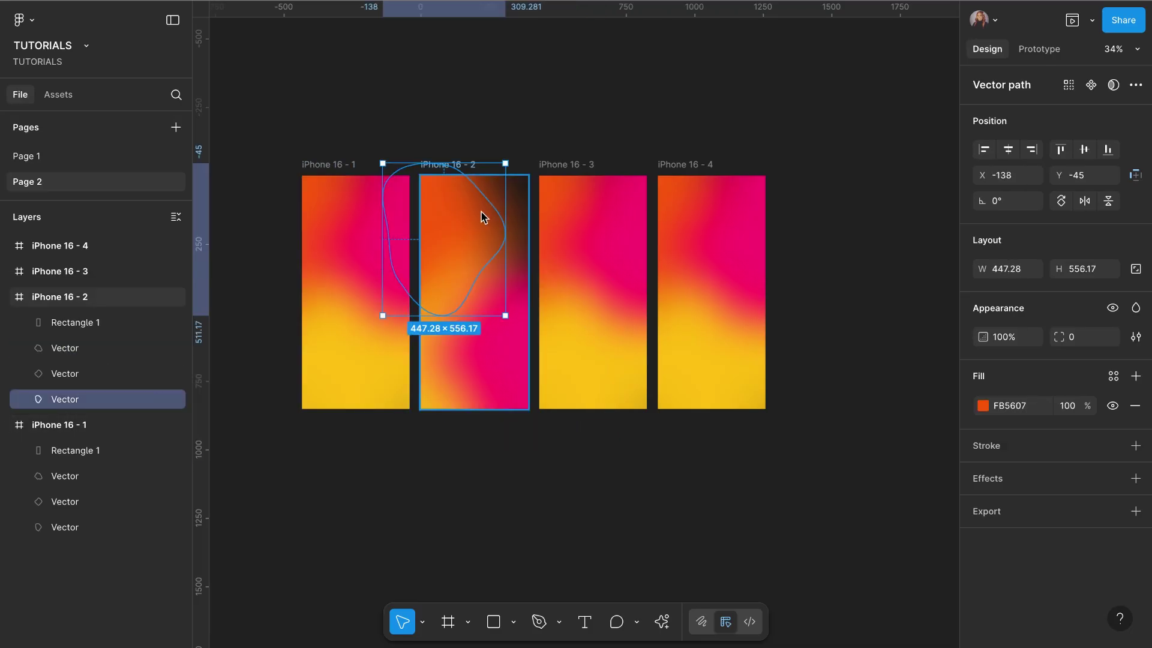
drag(477, 216, 501, 219)
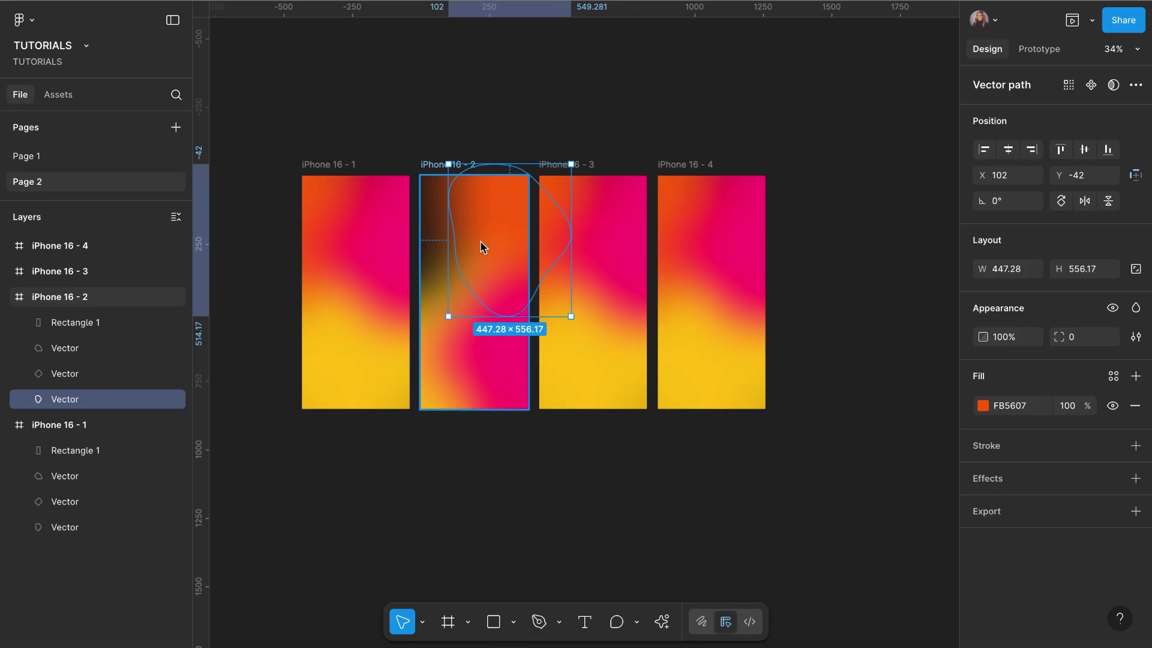
click(88, 382)
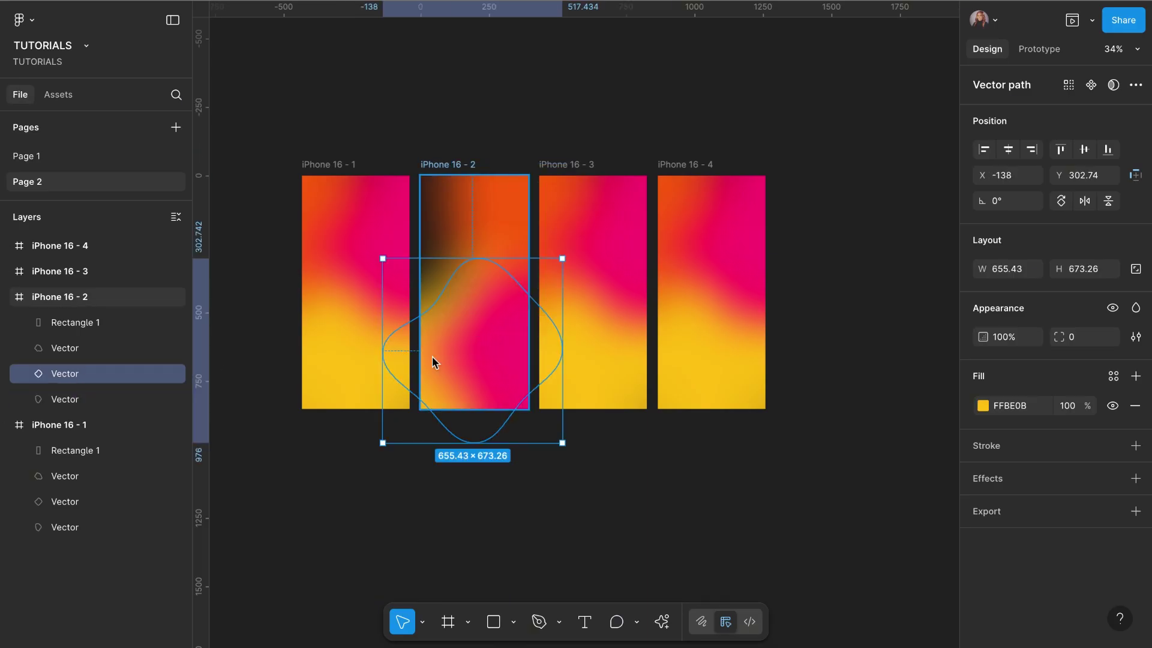
drag(430, 351, 425, 320)
scroll(426, 321, up, 5)
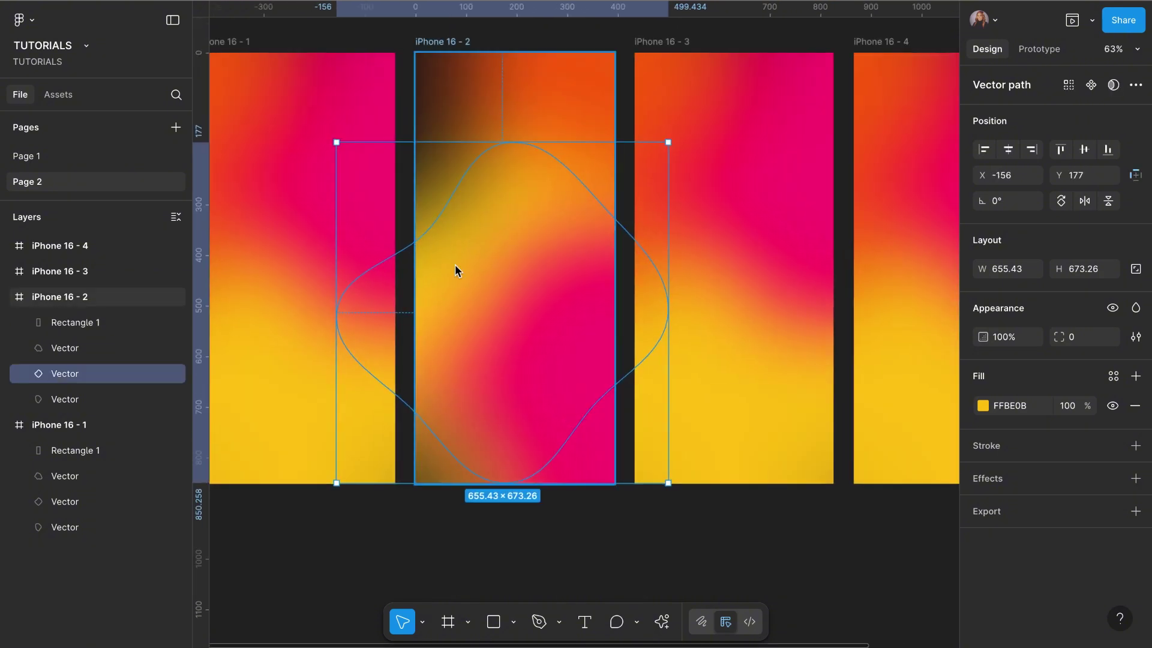
drag(446, 253, 446, 223)
scroll(446, 223, down, 5)
In the iPhone 16 - 3 frame, move the pink blob down and left to about X -190, Y 261
click(593, 115)
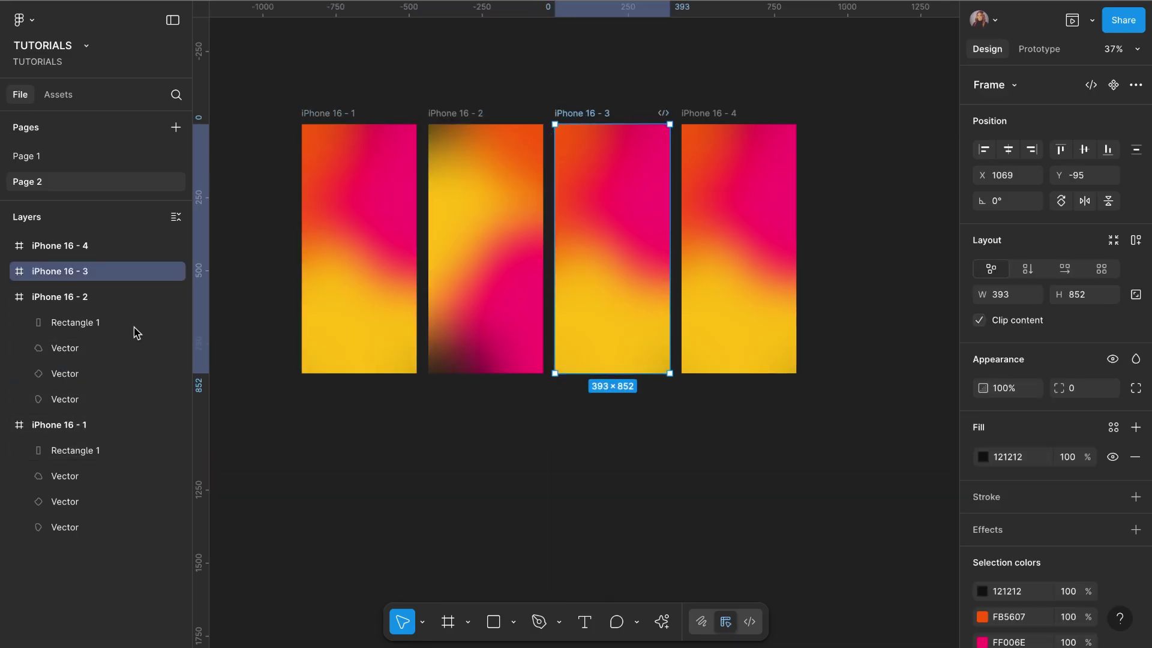
click(6, 272)
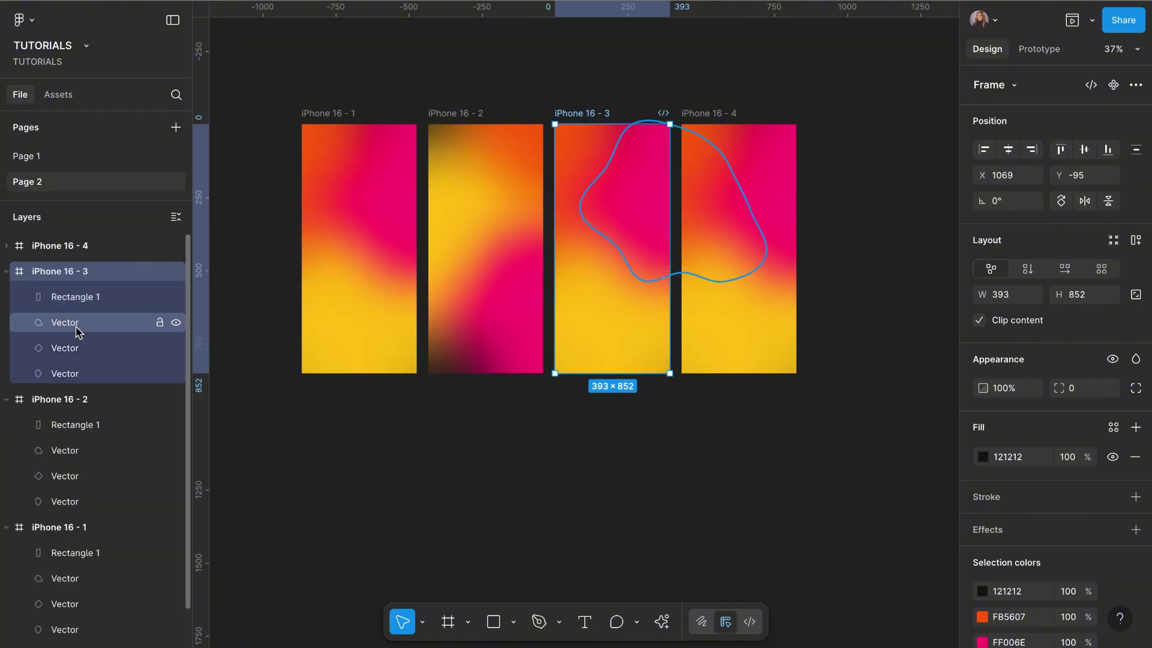
click(77, 325)
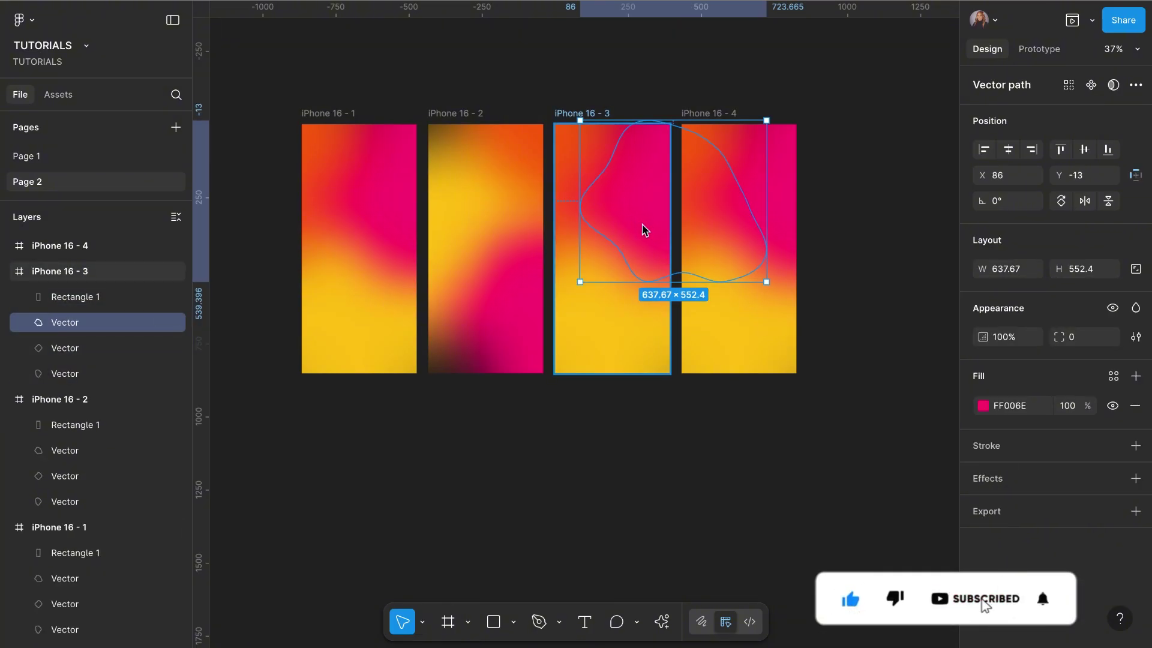
drag(643, 228, 563, 309)
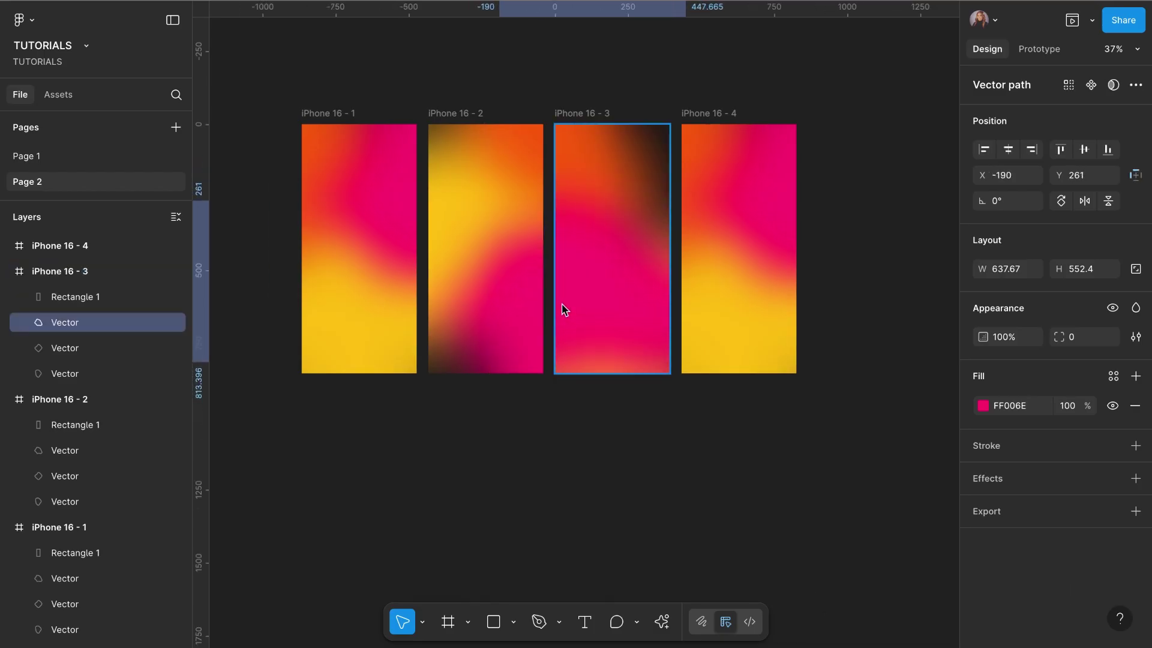
In iPhone 16 - 3, move the yellow blob to about X -61, Y -45 and the orange blob to about X -27, Y 0
click(83, 349)
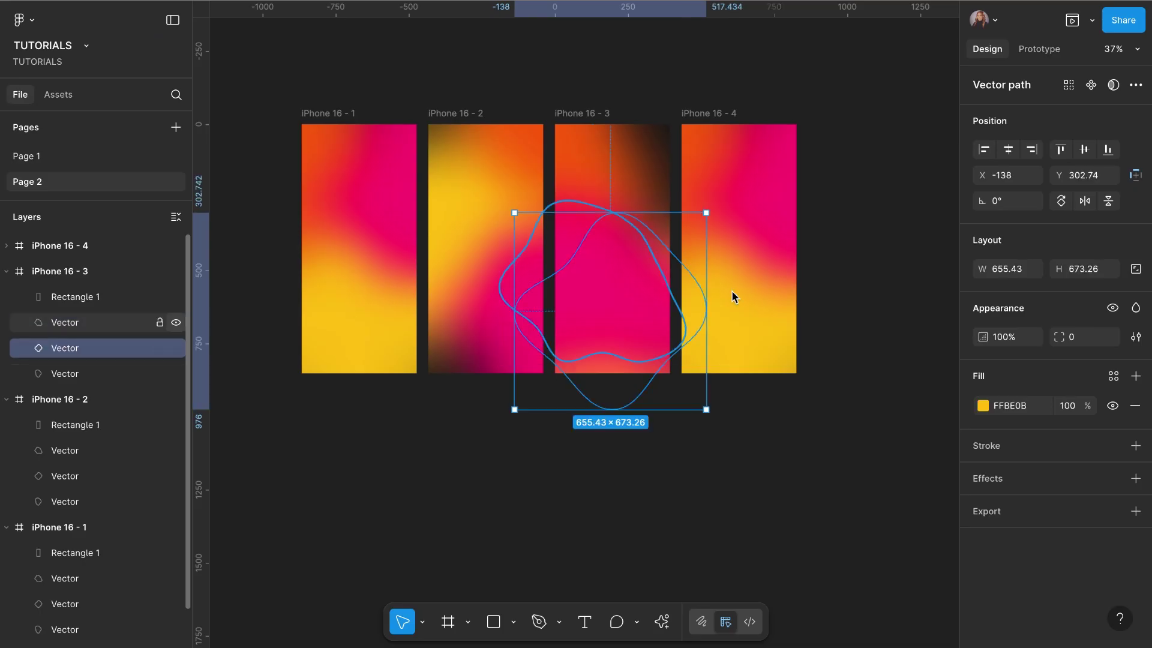
drag(664, 254, 683, 154)
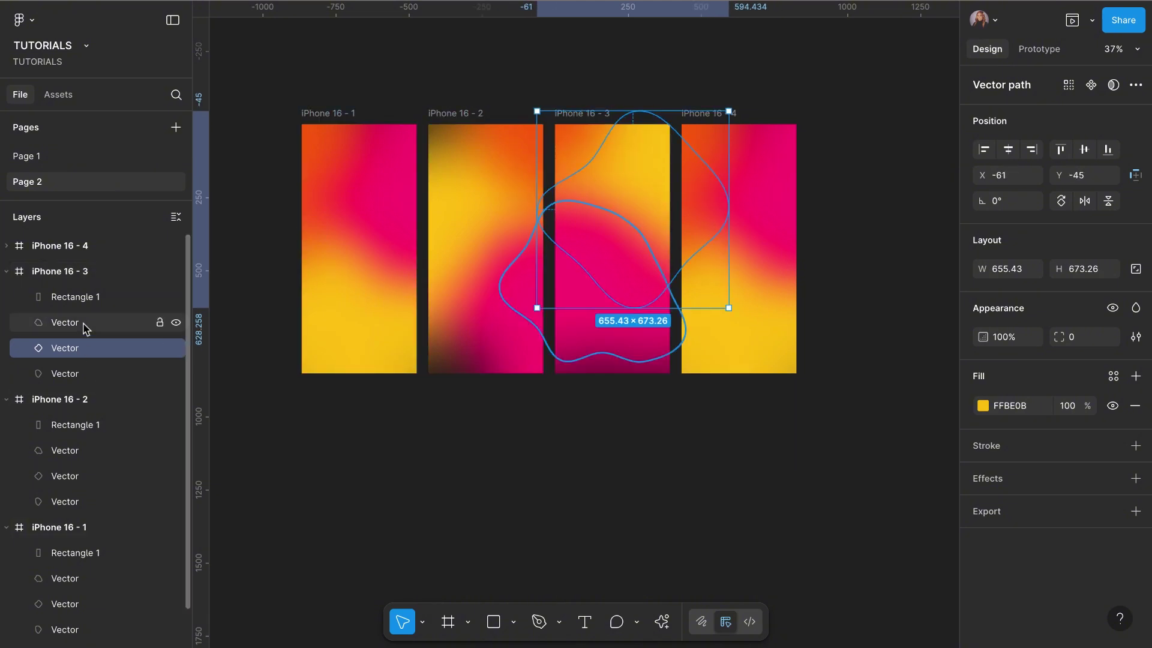
click(82, 373)
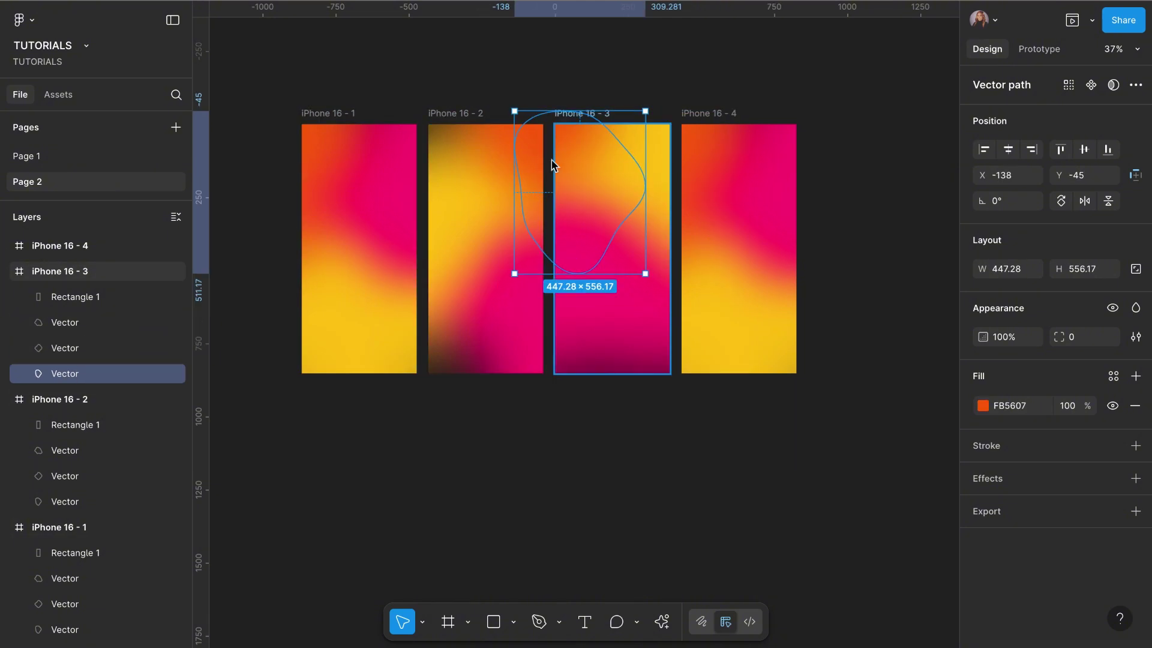
drag(574, 146, 606, 160)
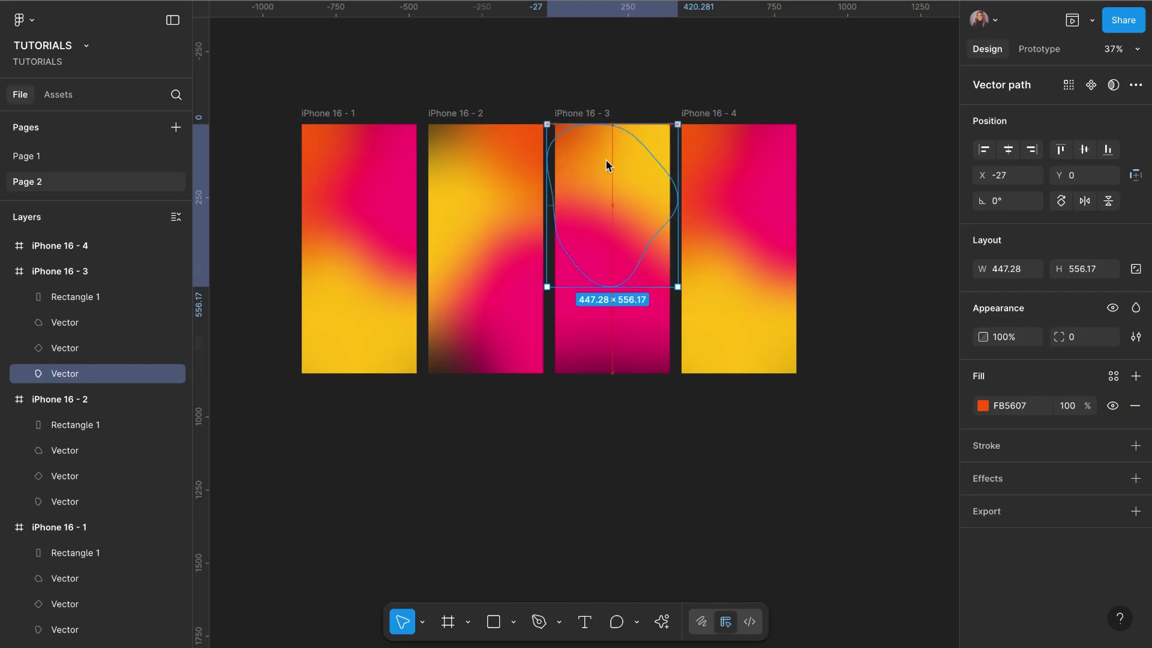
Move the pink blob in iPhone 16 - 3 up and left to about X -346, Y 150
click(66, 348)
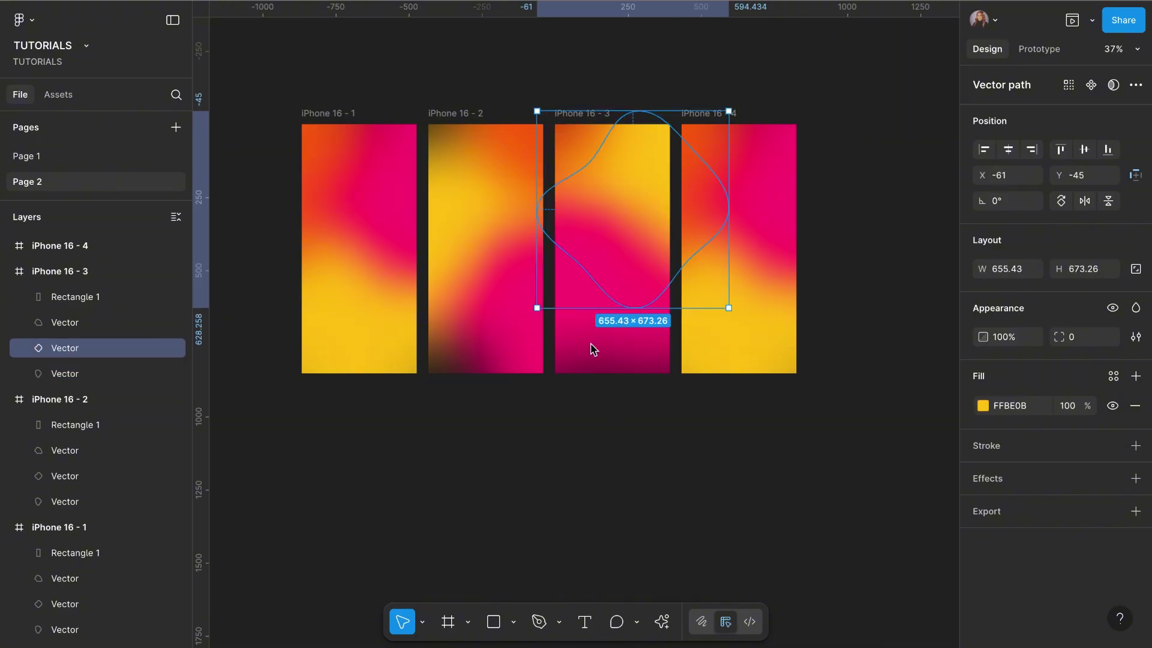
click(85, 322)
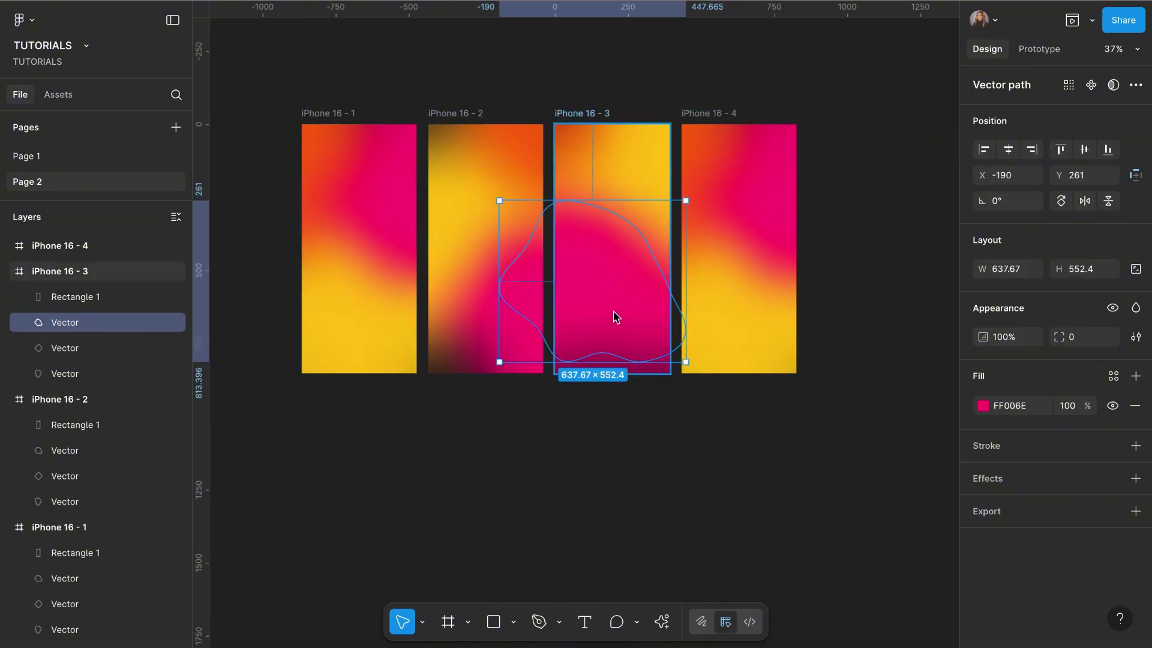
drag(614, 316, 618, 362)
drag(589, 313, 578, 239)
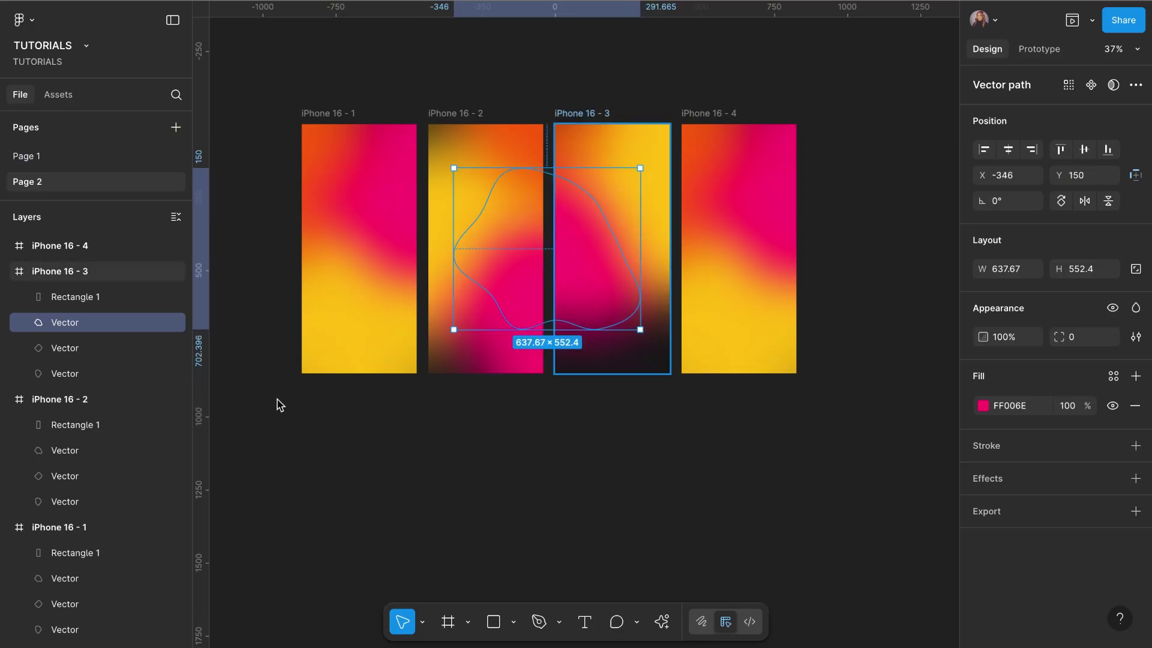
In iPhone 16 - 3, move the yellow blob down to about X -80, Y 248 and the orange blob to about X 24, Y -30
click(120, 349)
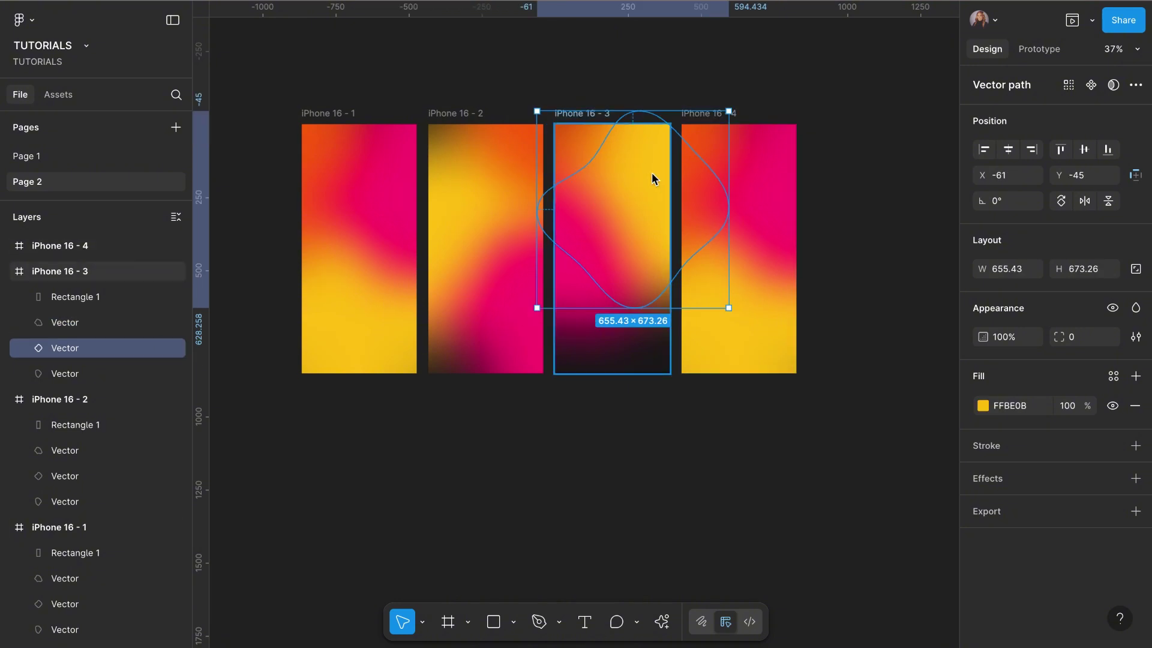
drag(648, 197, 646, 258)
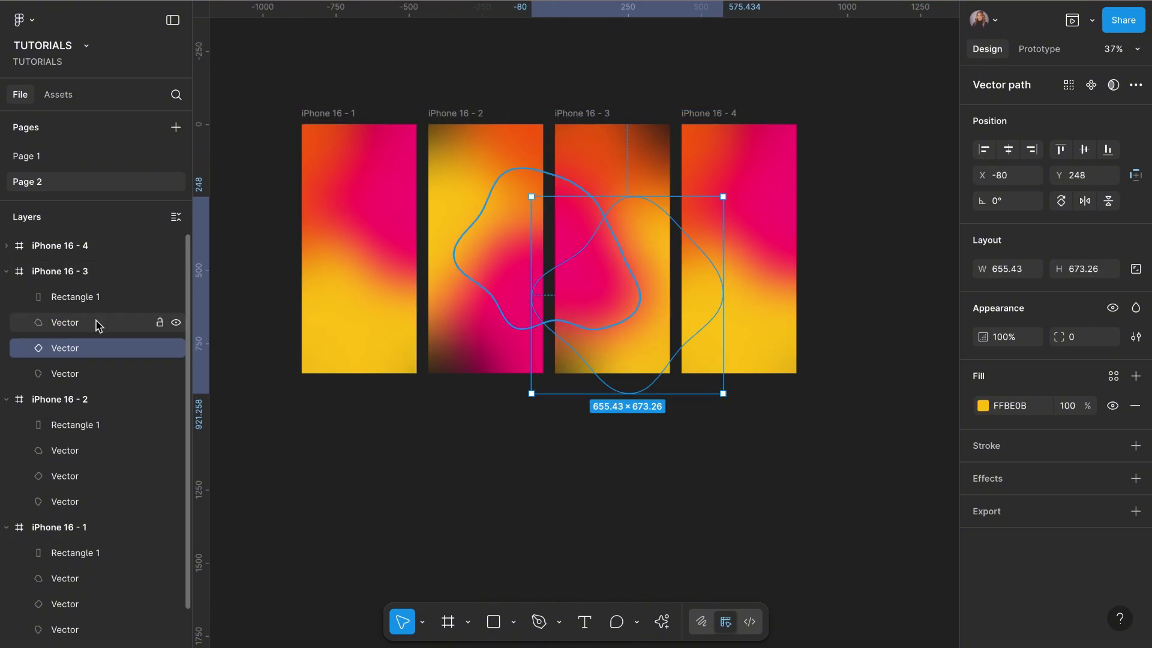
click(88, 375)
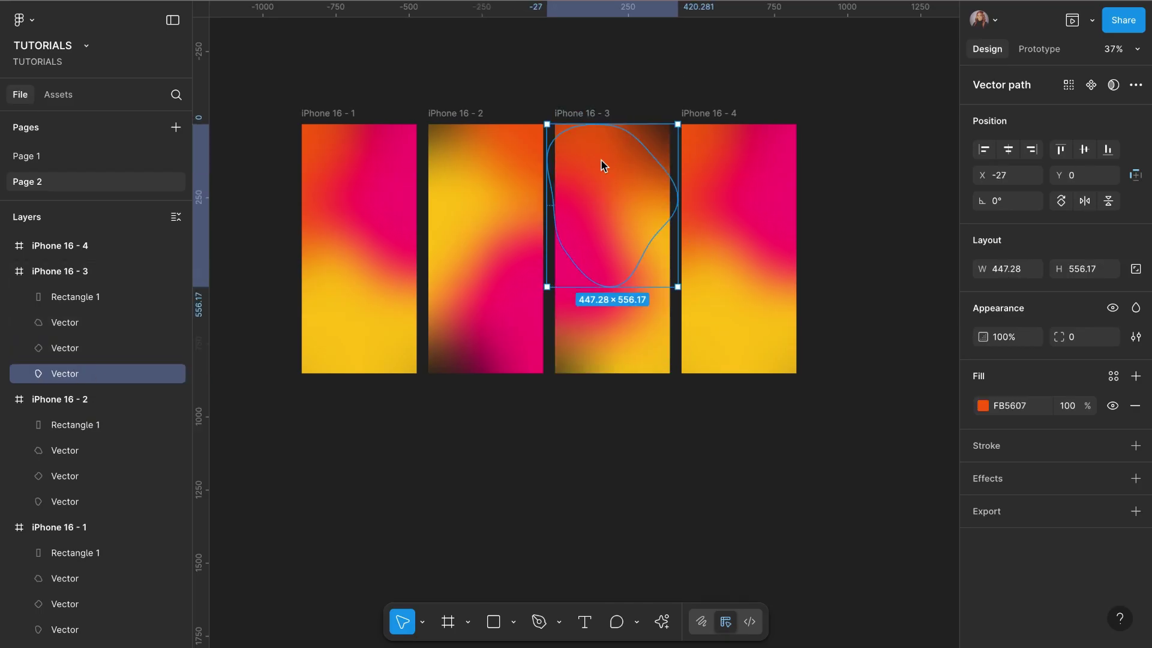
drag(599, 158, 620, 153)
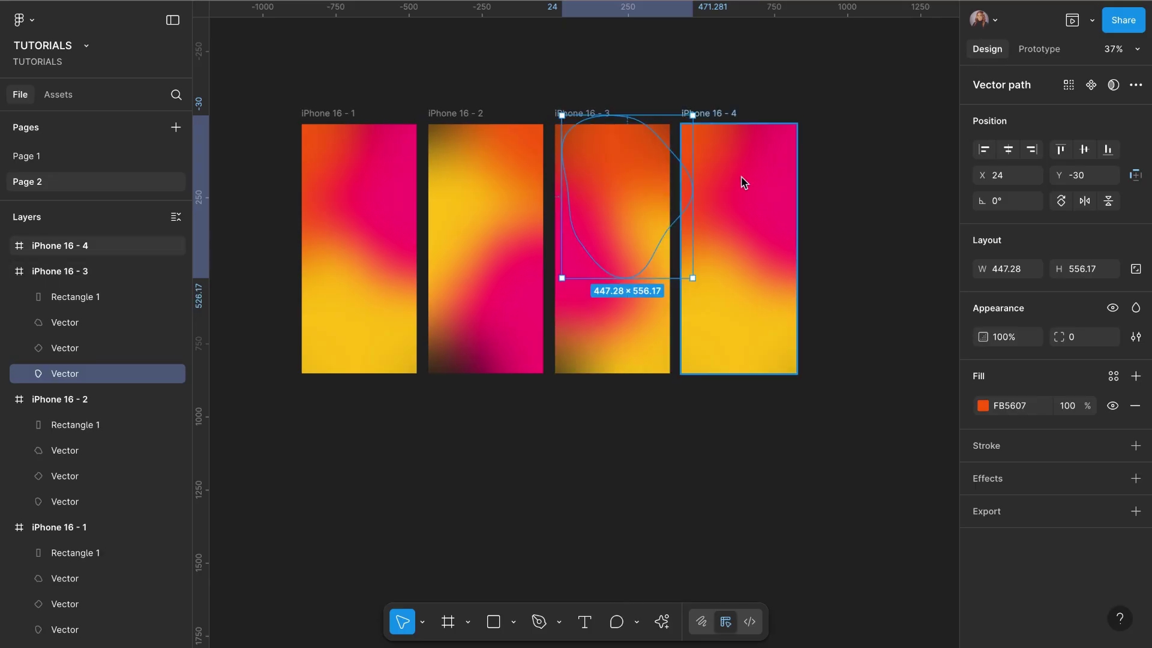
Expand the iPhone 16 - 4 layers and move the pink blob to about X -199, Y -60 and the orange blob to about X 70, Y 361
click(722, 117)
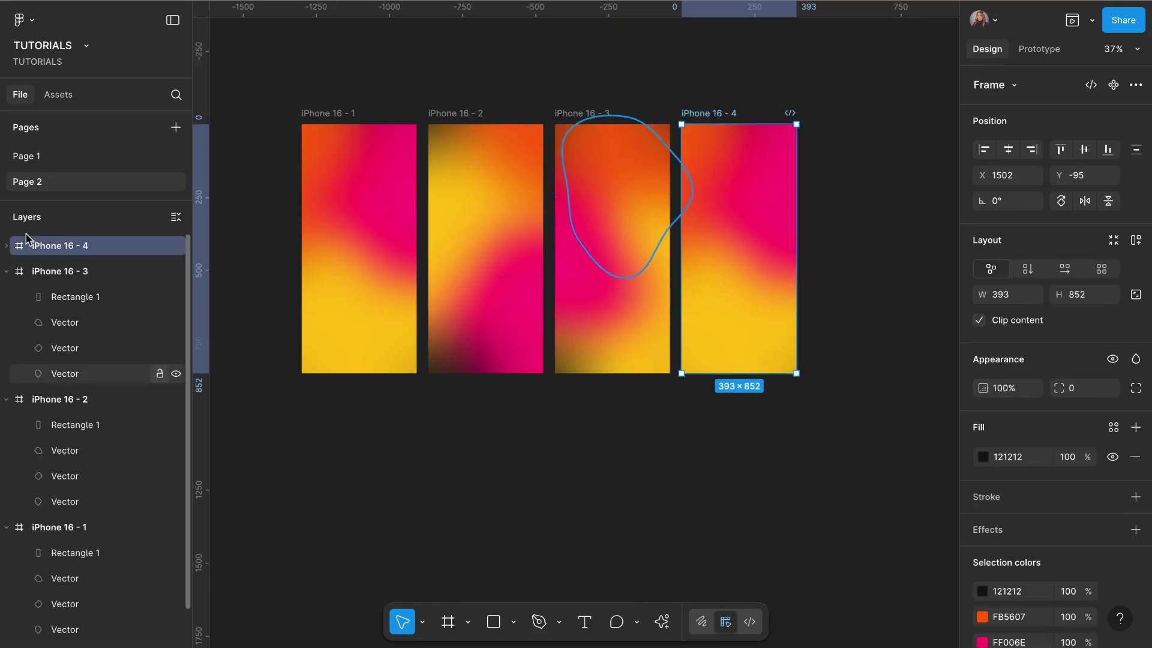
click(7, 246)
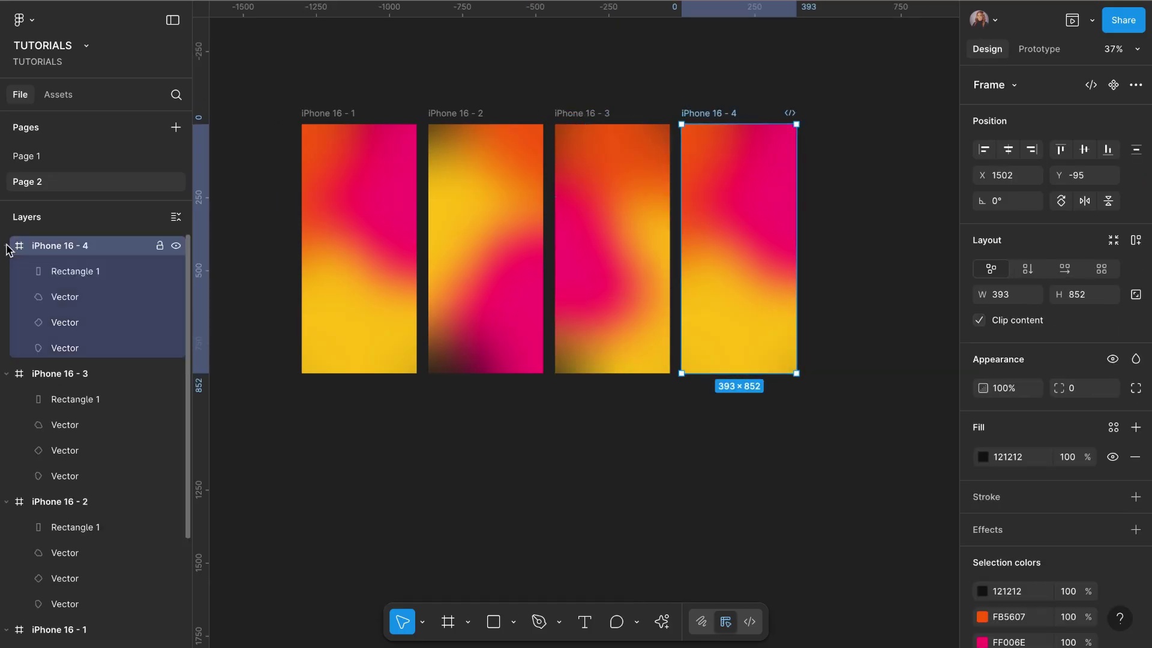
click(89, 298)
drag(732, 211, 697, 196)
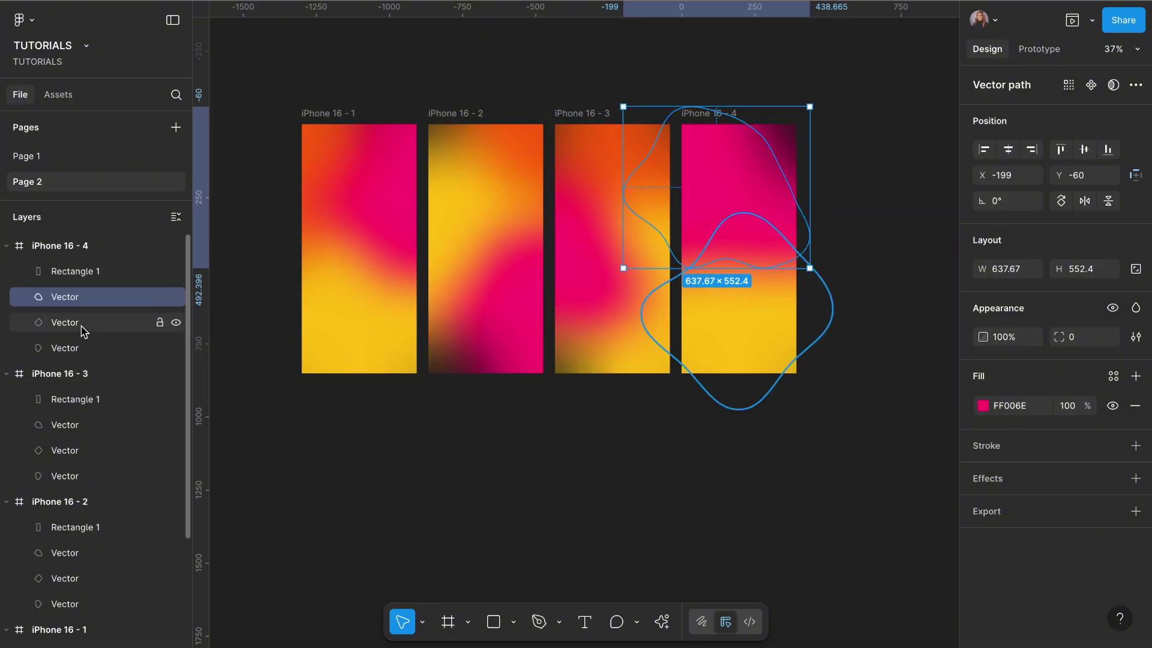
click(80, 348)
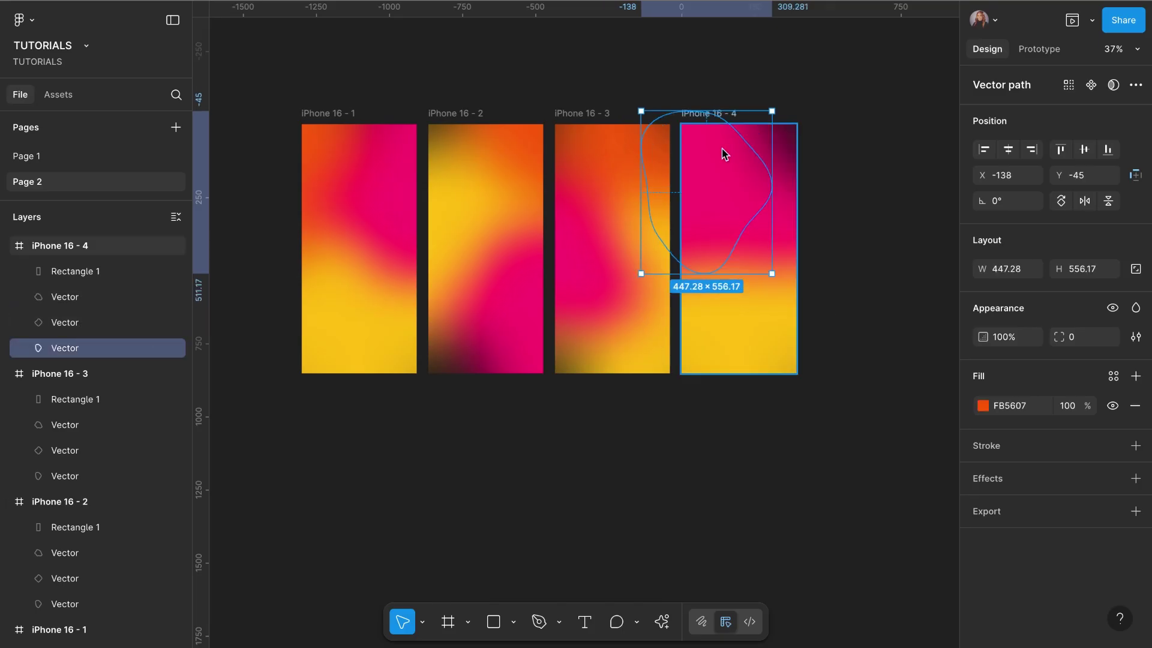
drag(744, 158, 763, 244)
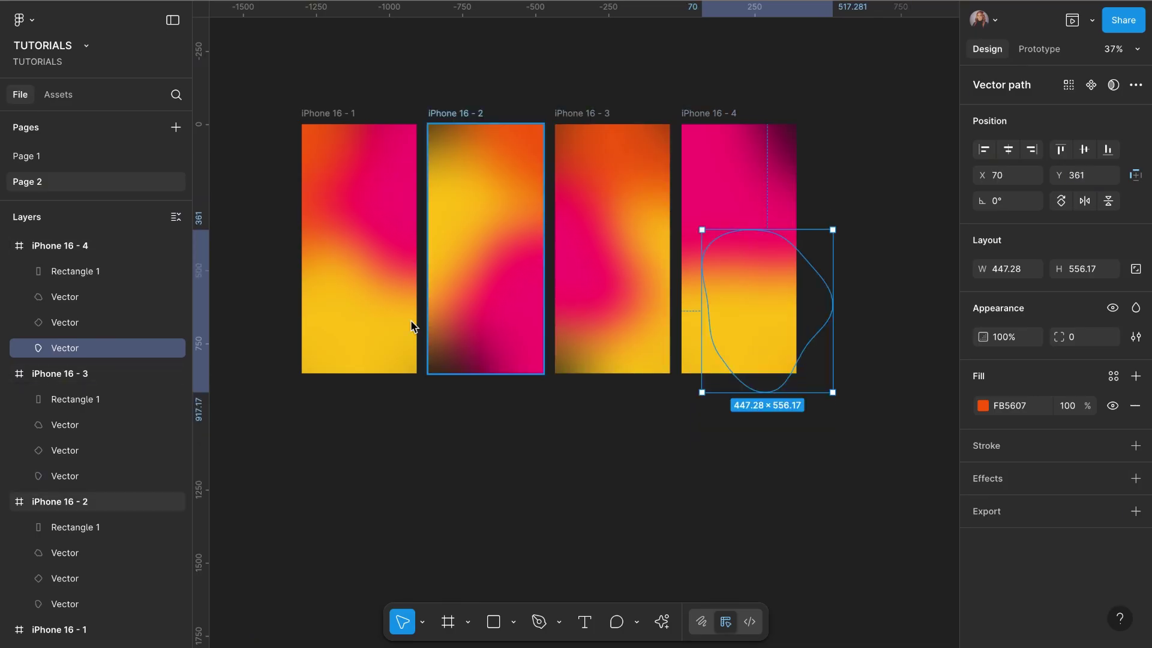
In iPhone 16 - 4, move the yellow blob up to about X -53, Y -89 and the orange blob left to about X -70, Y 377
click(85, 324)
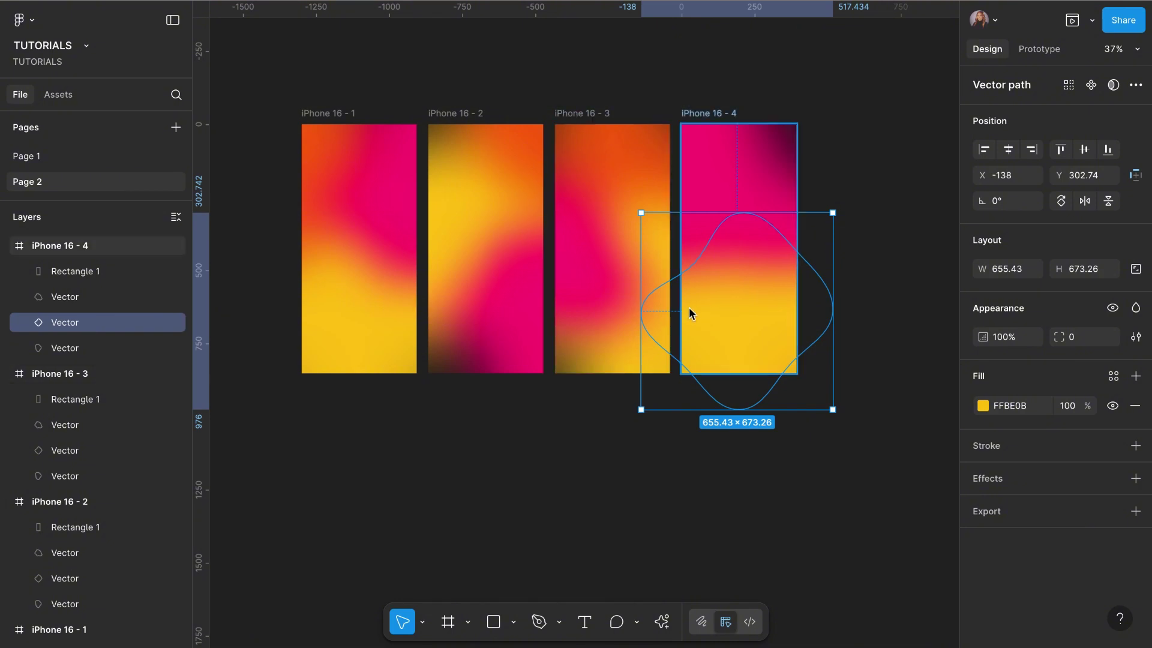
drag(689, 285, 714, 199)
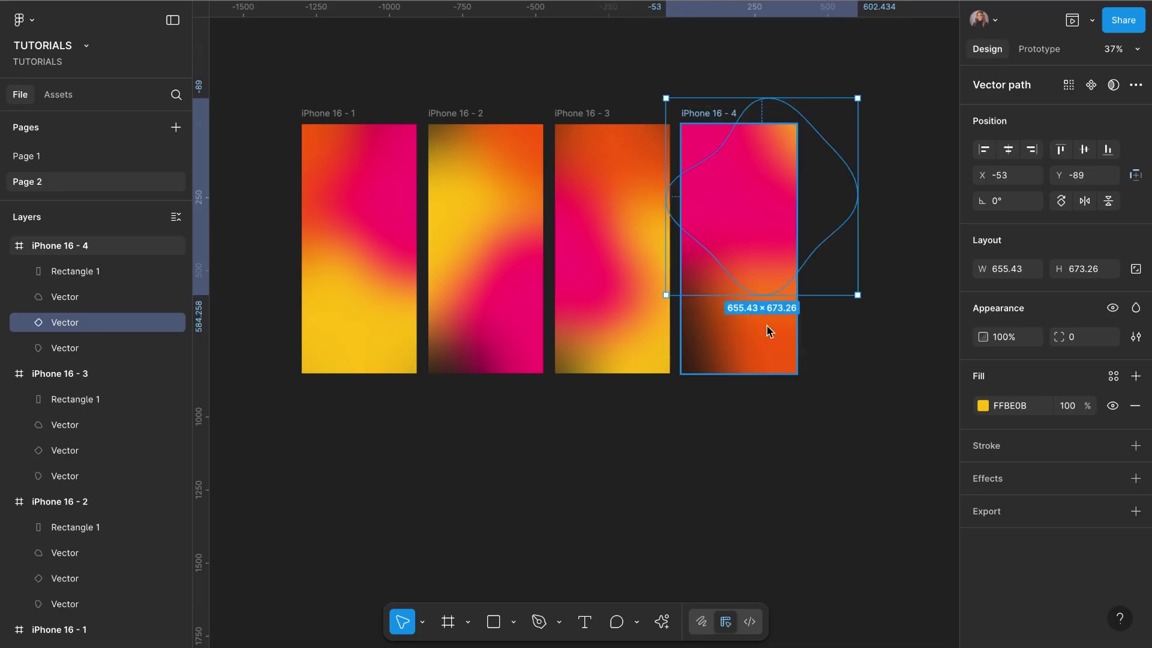
click(121, 349)
drag(741, 347, 698, 353)
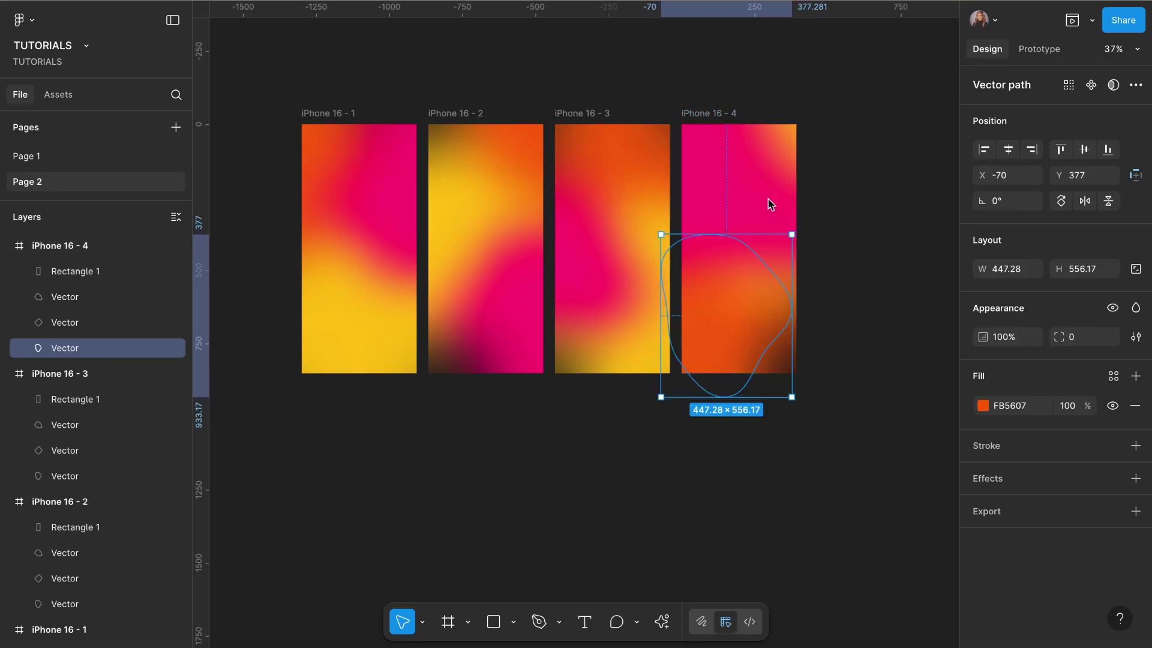
In iPhone 16 - 4, move the yellow blob to about X -105, Y 40 and the pink blob to about X -335, Y -148, and clear the selection
click(123, 327)
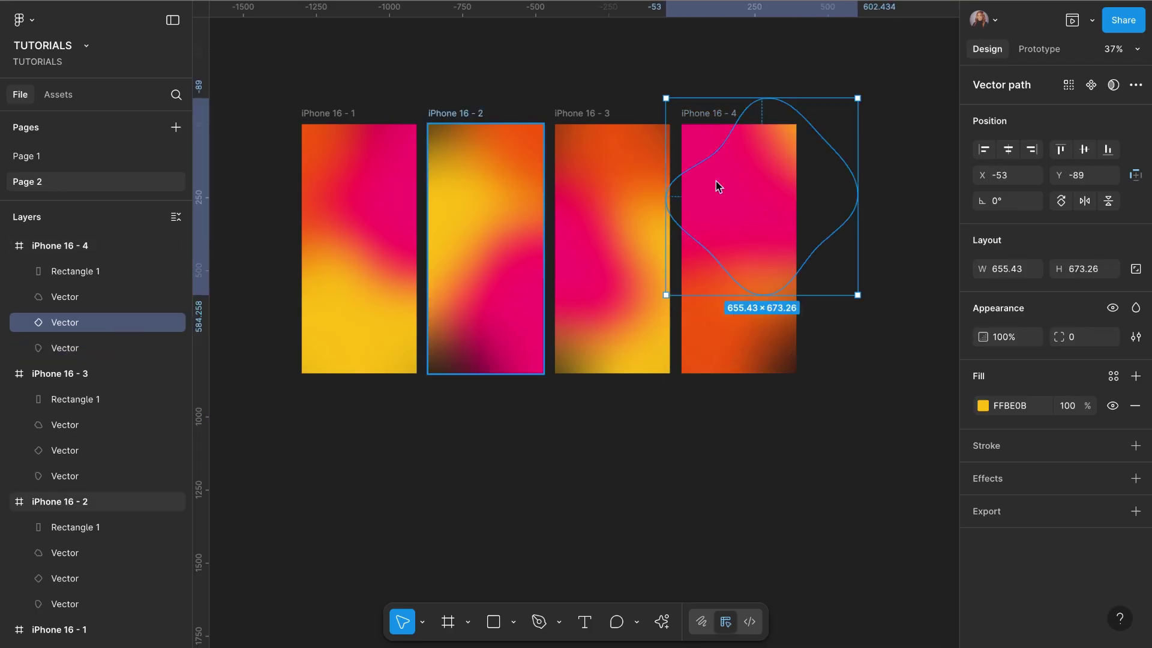
drag(786, 144, 772, 175)
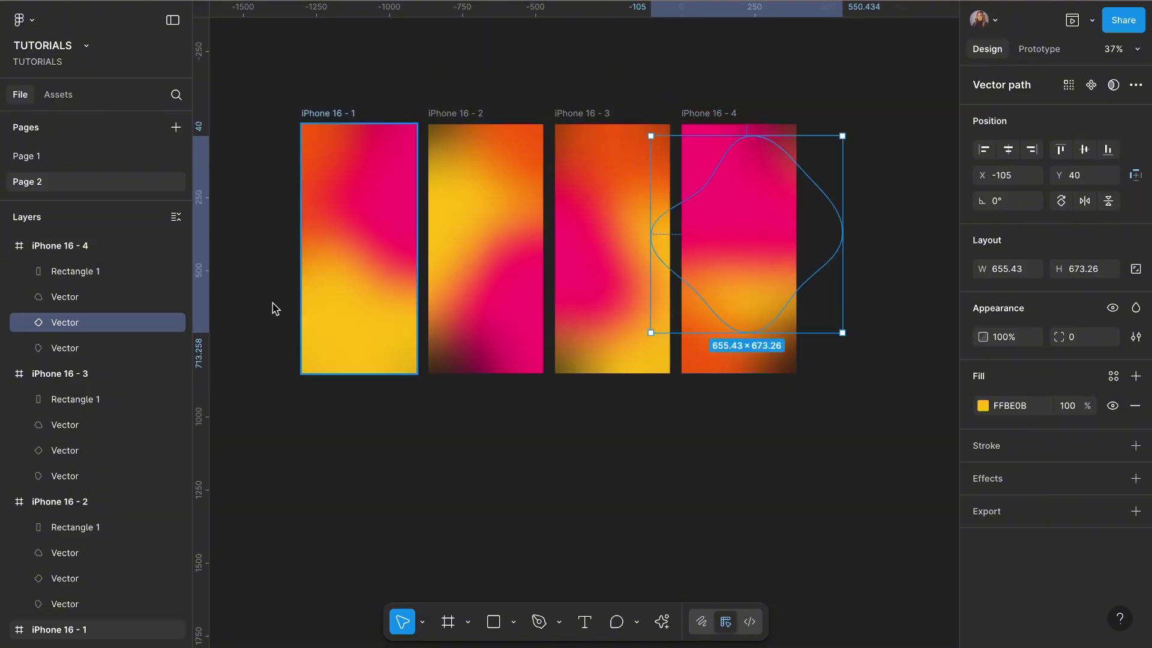
click(77, 302)
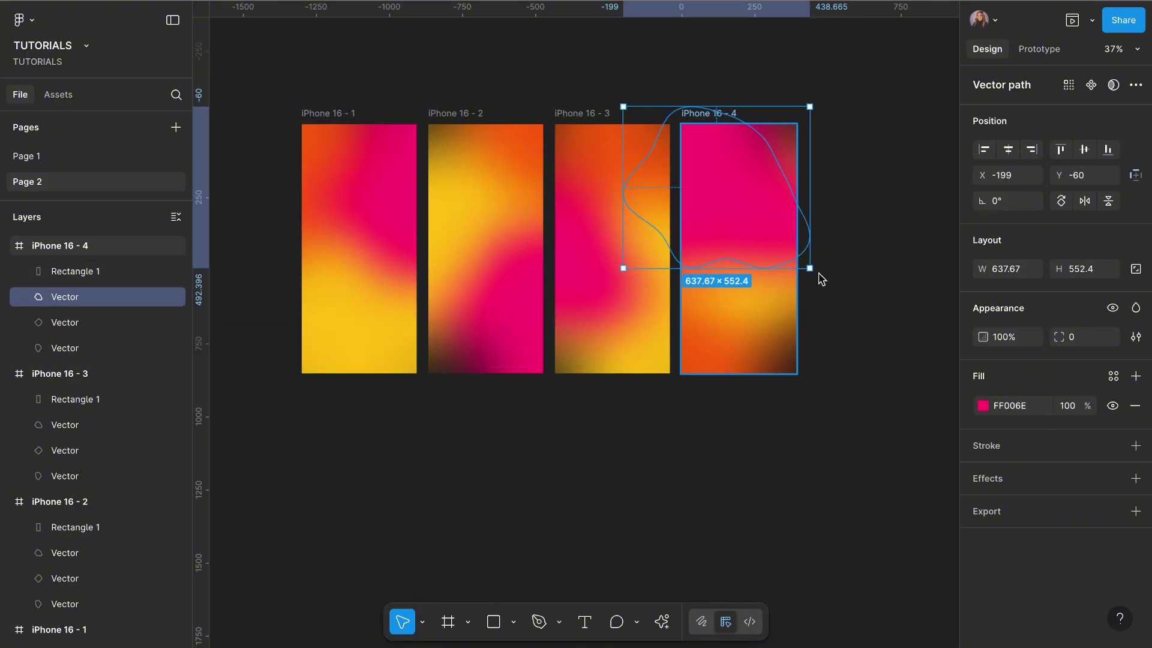
drag(680, 174, 709, 189)
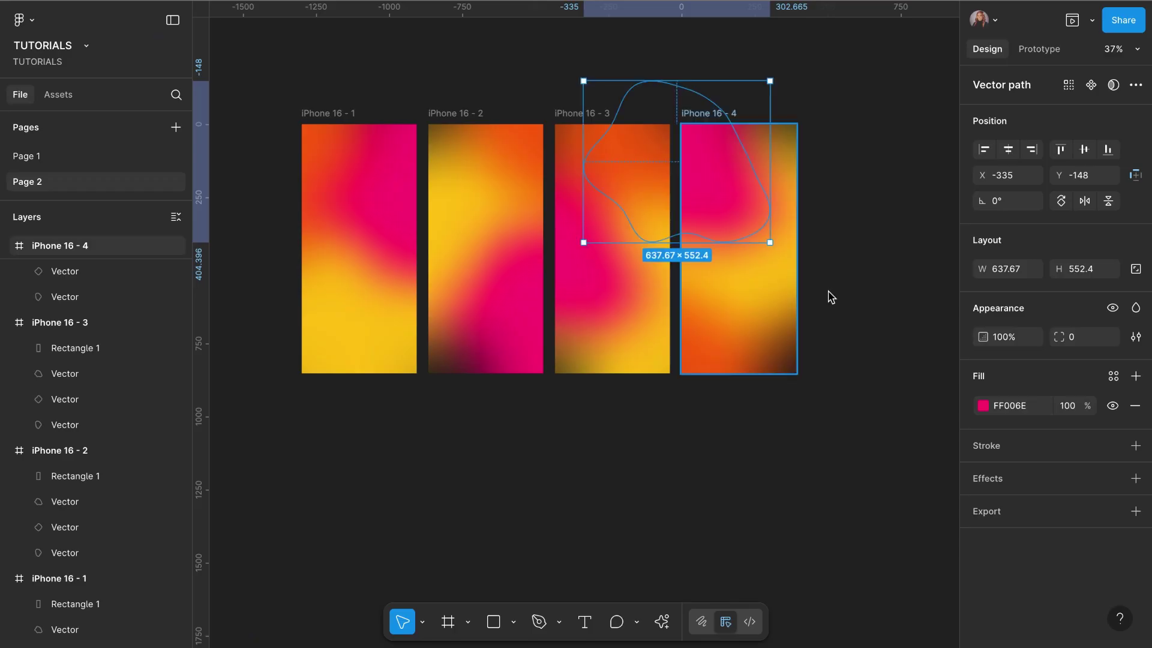
click(836, 346)
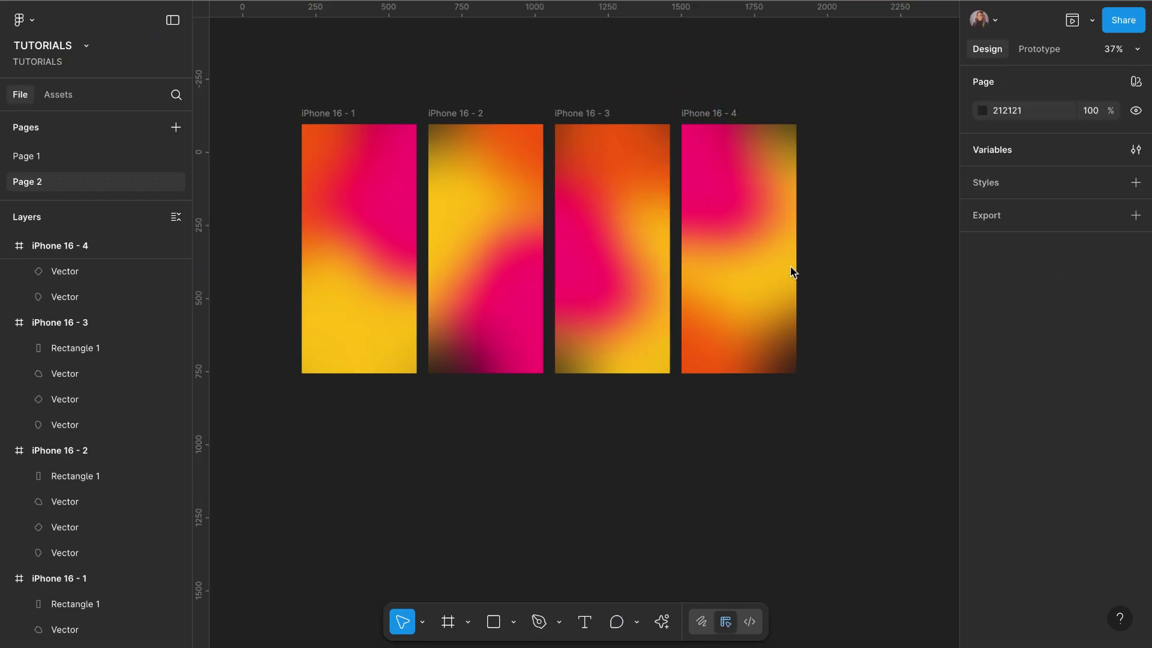
Switch to prototyping and connect the iPhone 16 - 1 frame to iPhone 16 - 2
click(1034, 53)
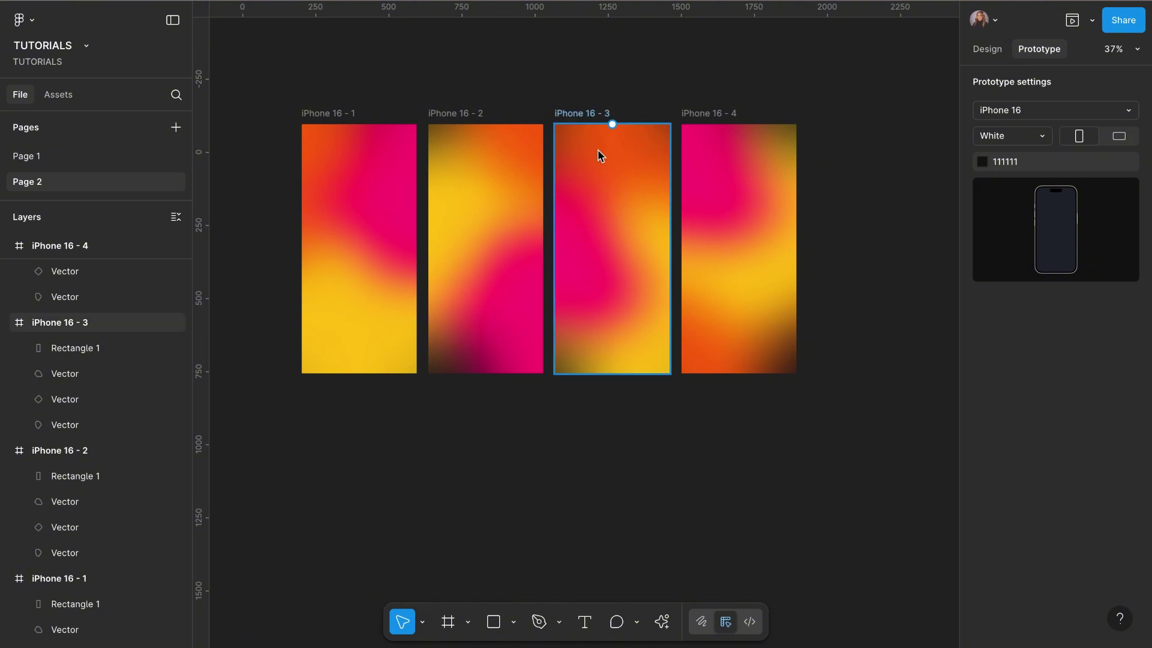
click(344, 120)
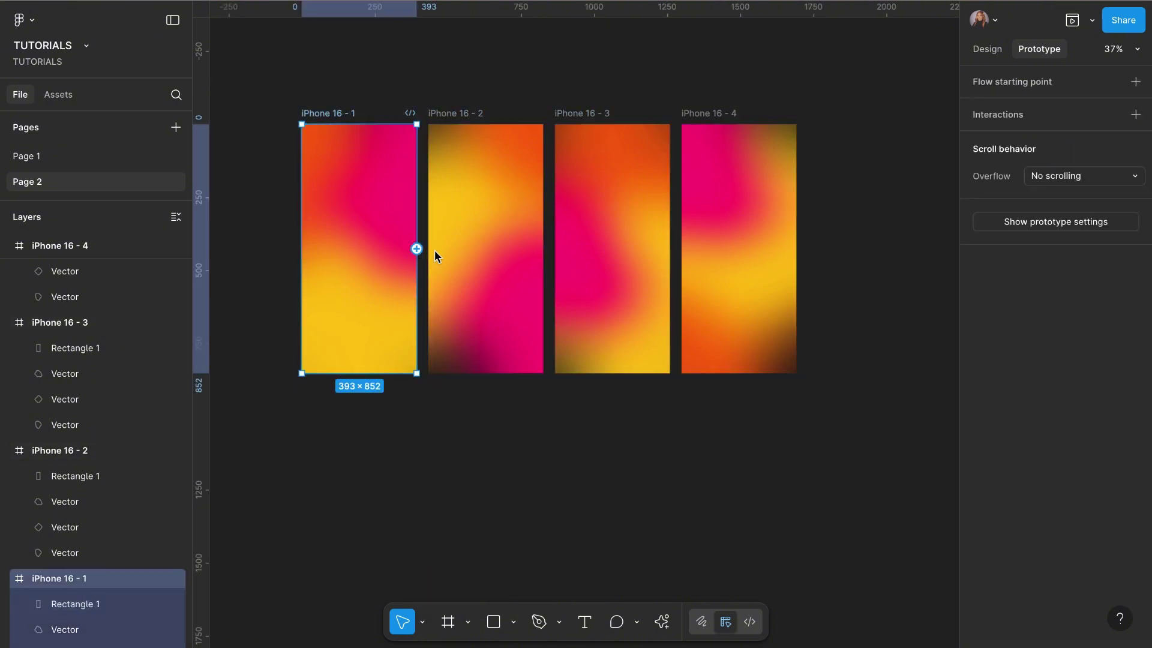
drag(417, 248, 438, 252)
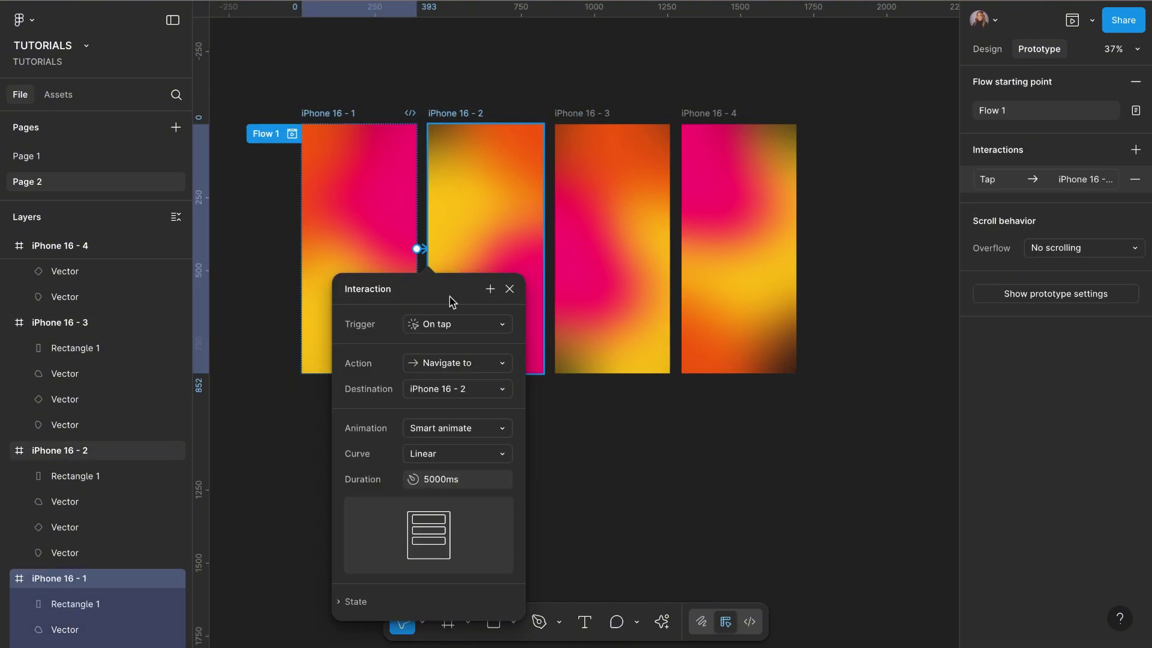
Set the iPhone 16 - 1 interaction to trigger After delay with a 1 ms delay and a 5000 ms duration, and close its settings
click(485, 325)
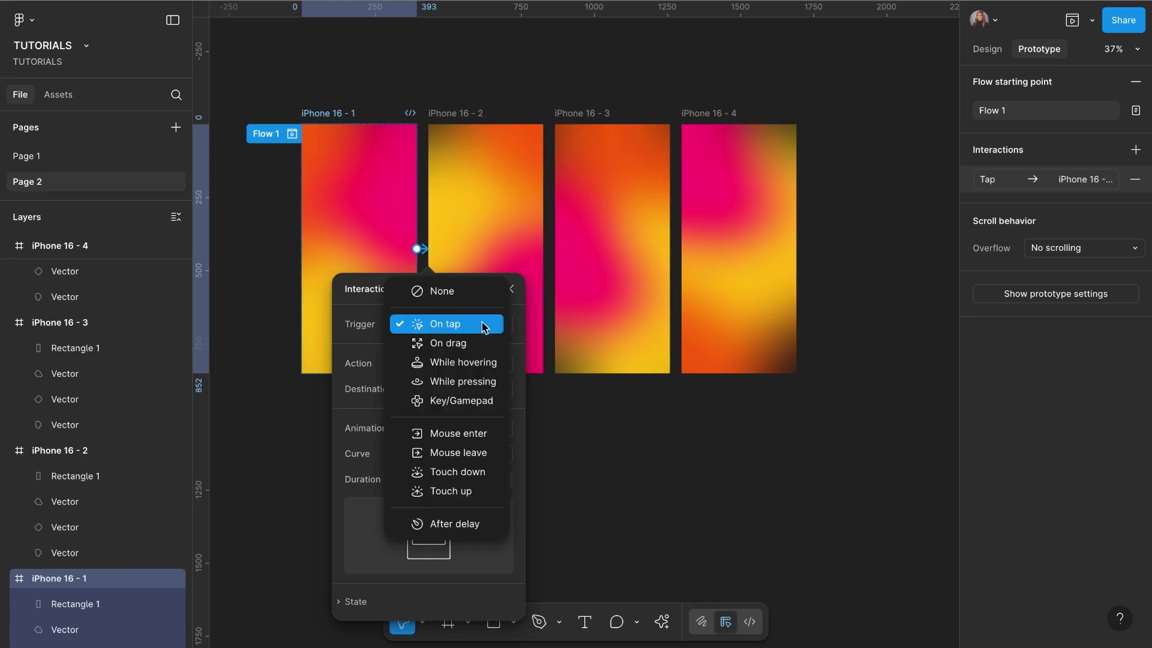
click(451, 523)
click(454, 350)
text(1)
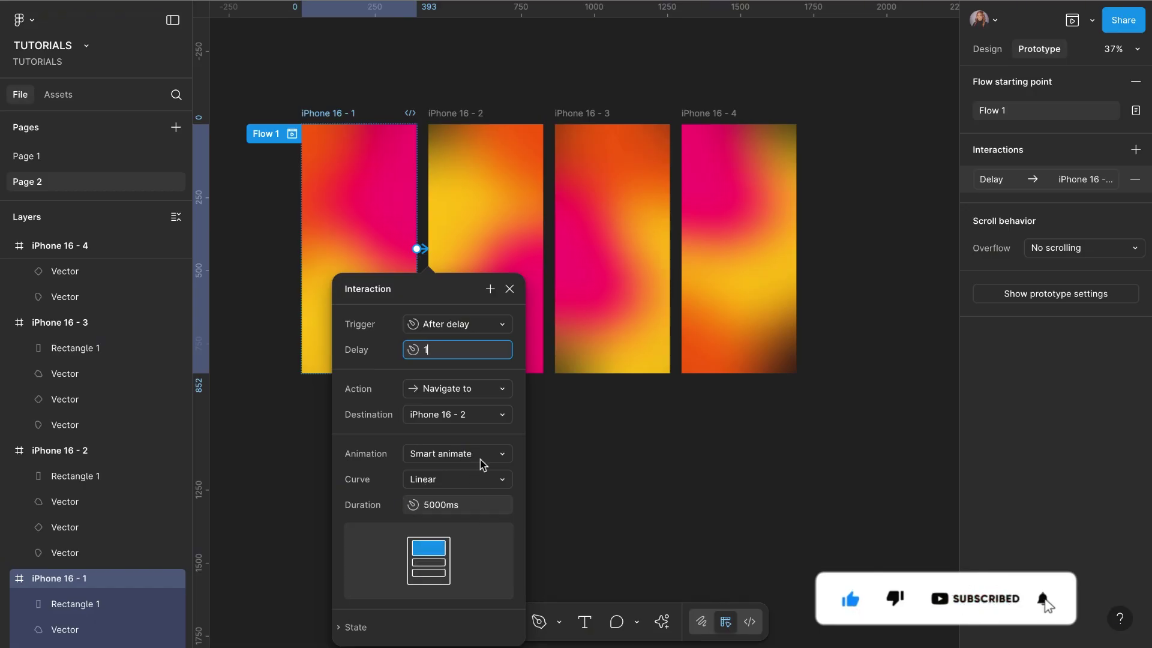
click(427, 505)
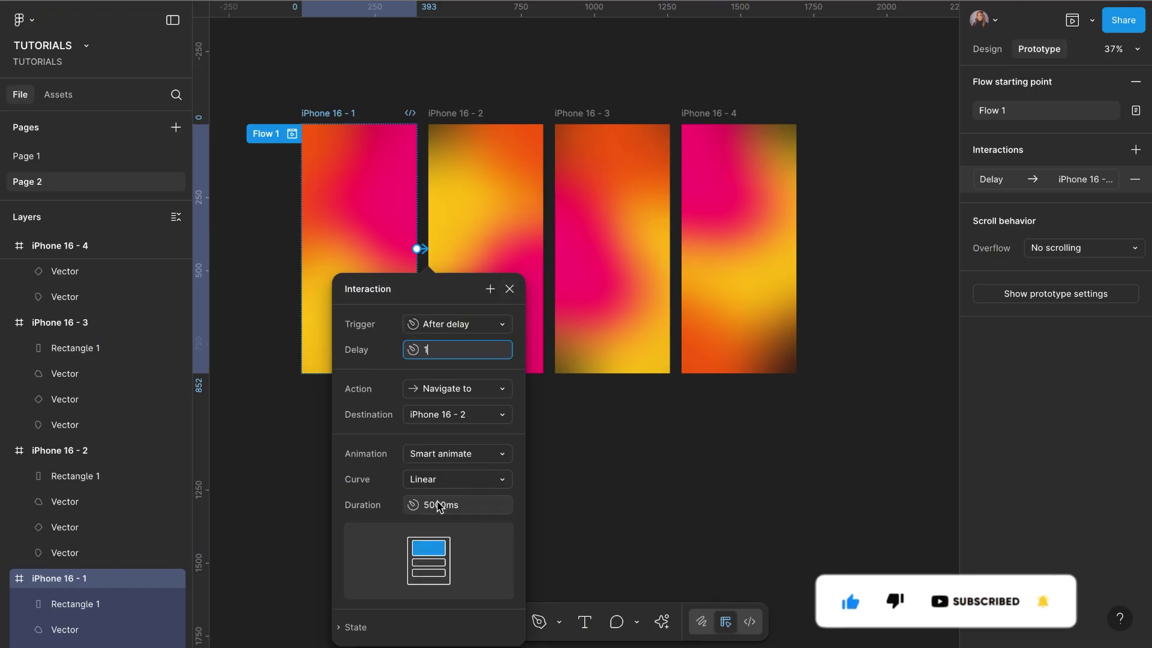
text(5000)
key(Return)
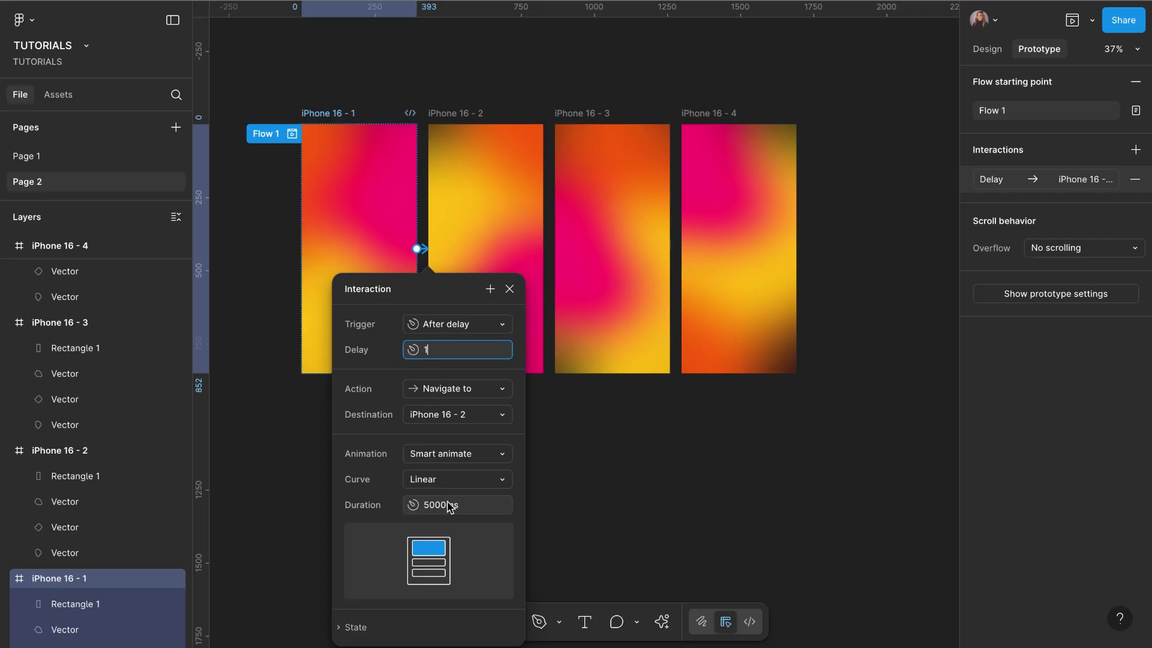
click(510, 291)
Connect the iPhone 16 - 2 frame to iPhone 16 - 3 with an After delay trigger and a 1 ms delay
click(537, 243)
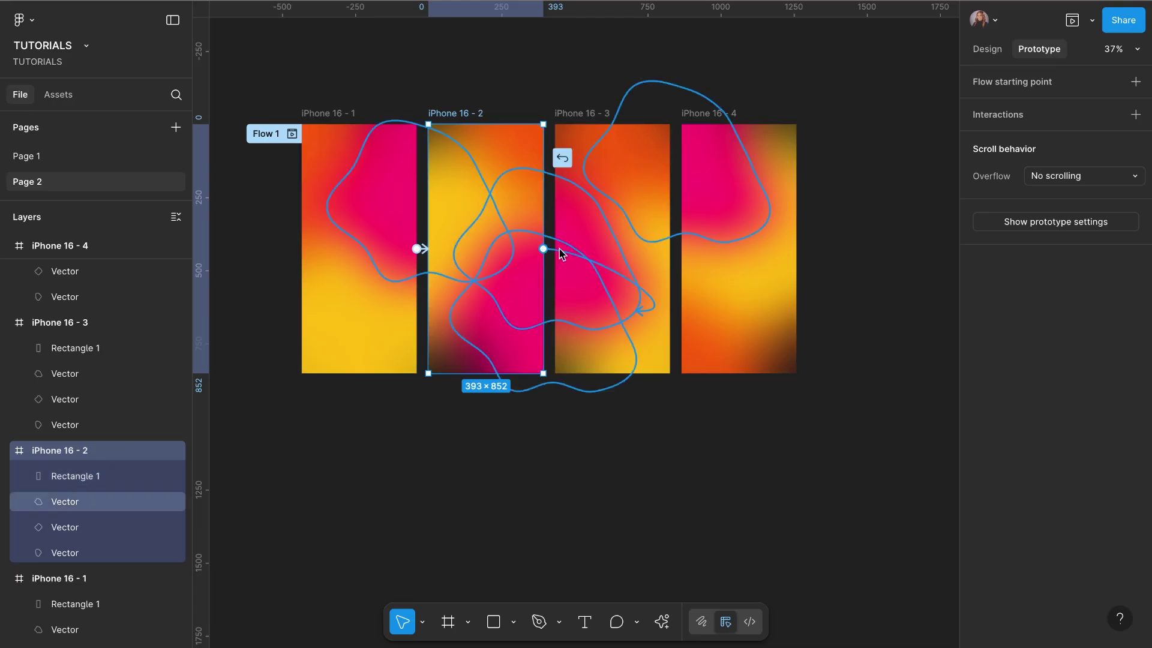
drag(543, 248, 576, 360)
click(606, 332)
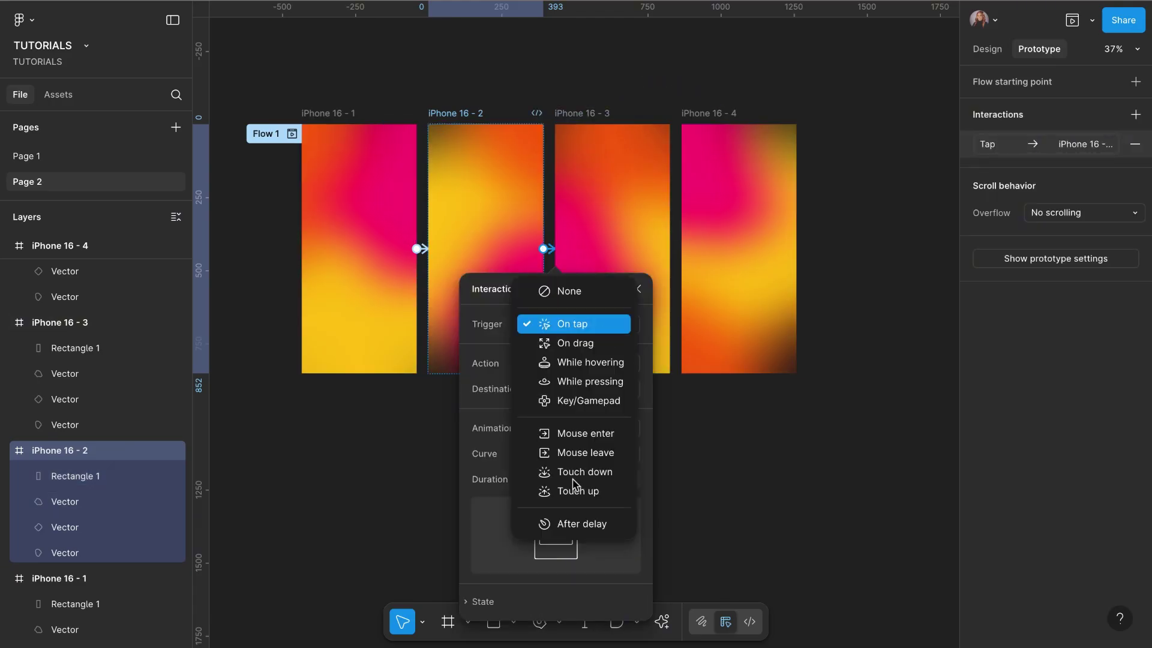
click(571, 520)
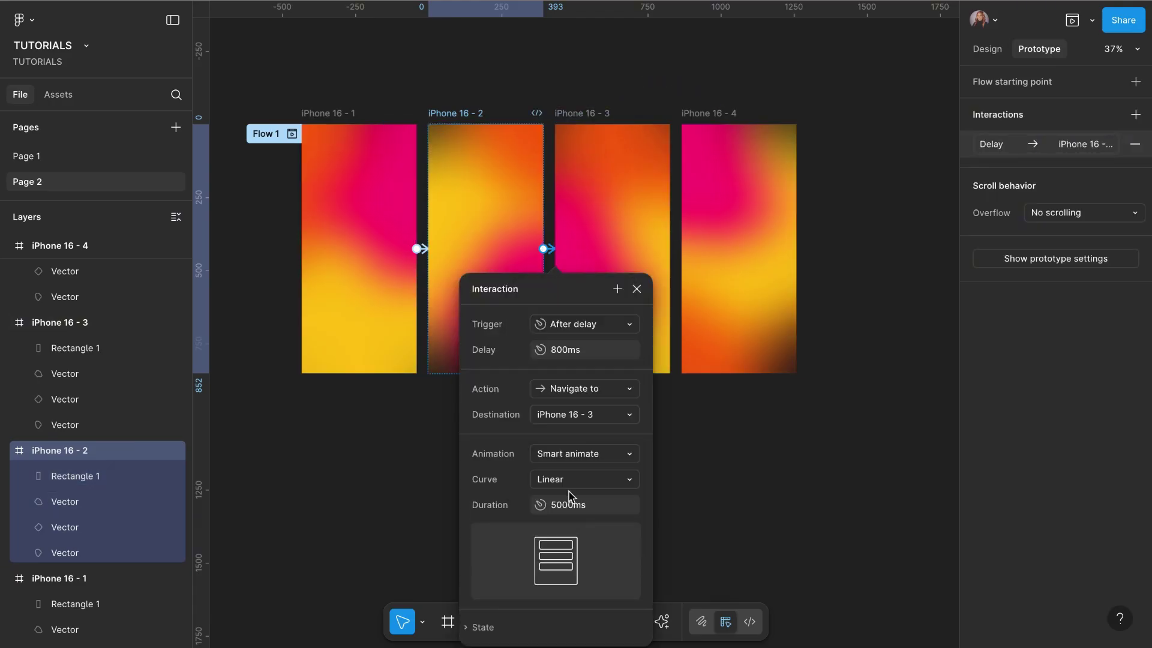
click(580, 355)
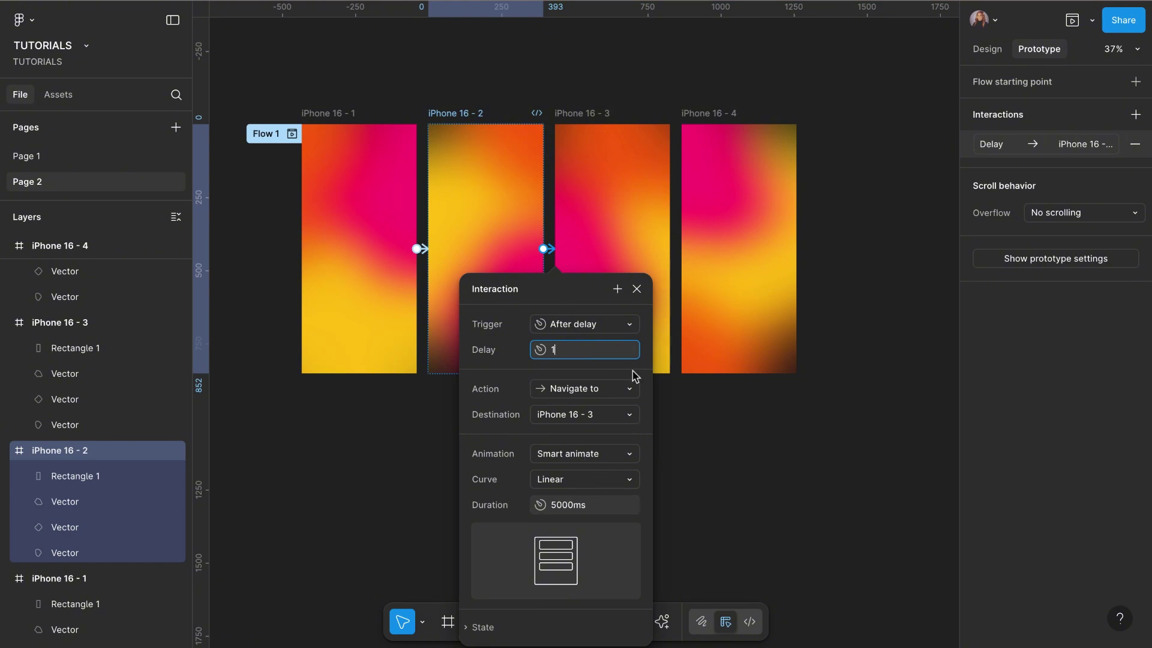
click(638, 291)
Connect the iPhone 16 - 3 frame to iPhone 16 - 4 and set the interaction's trigger to After delay
click(652, 266)
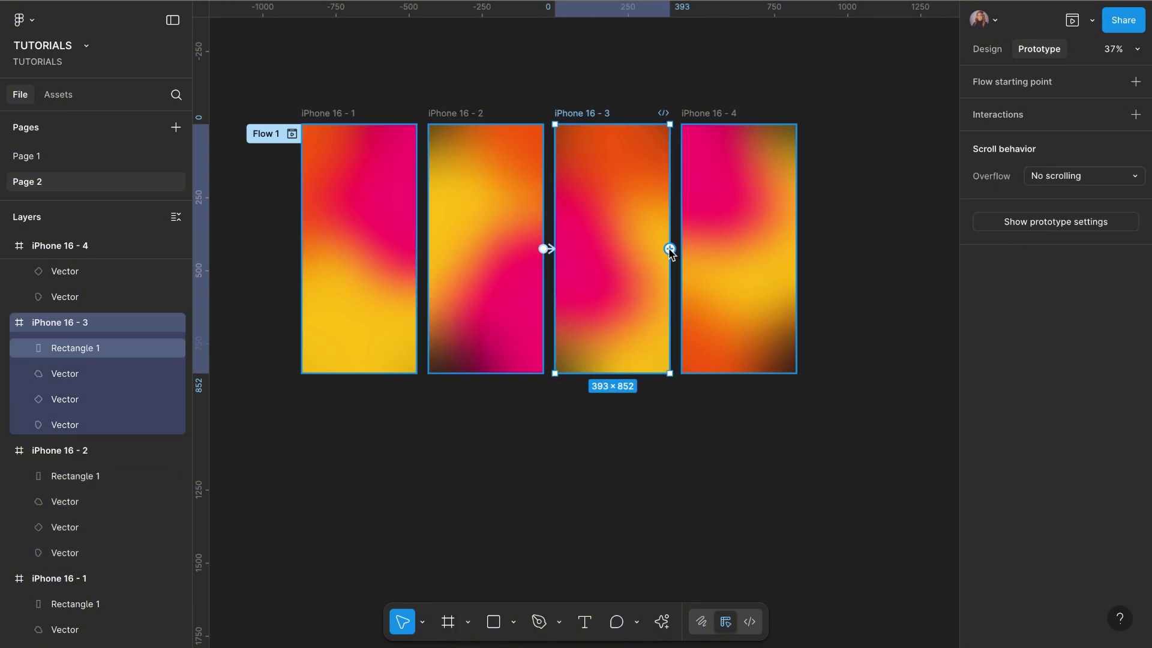
drag(669, 249, 685, 249)
click(712, 327)
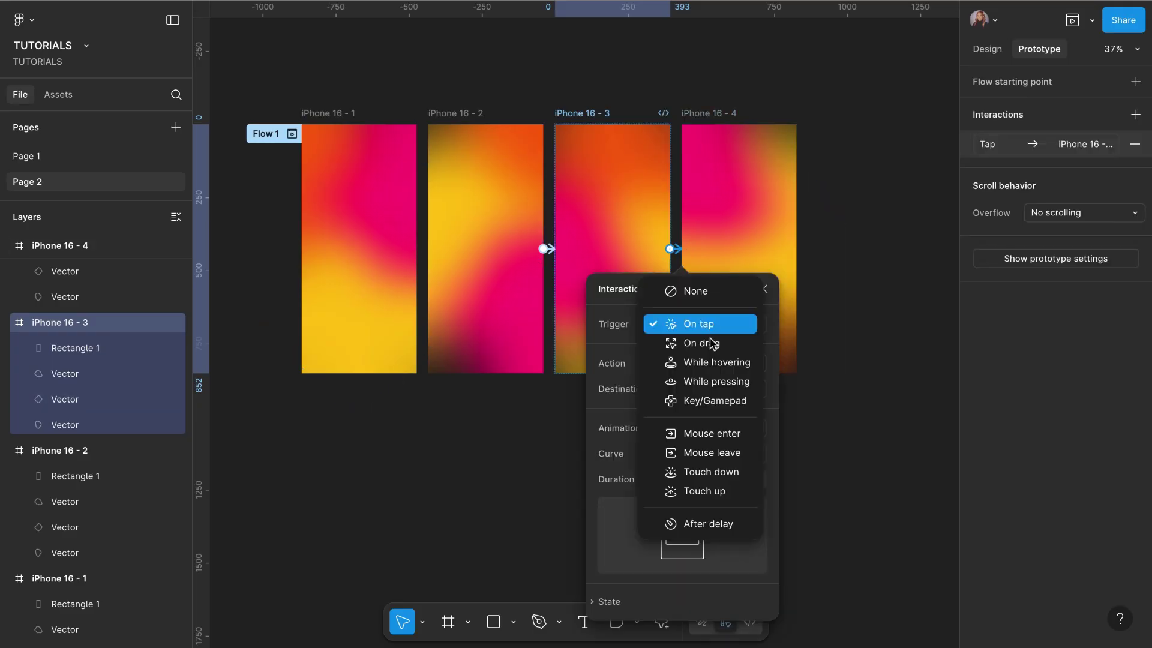
click(713, 527)
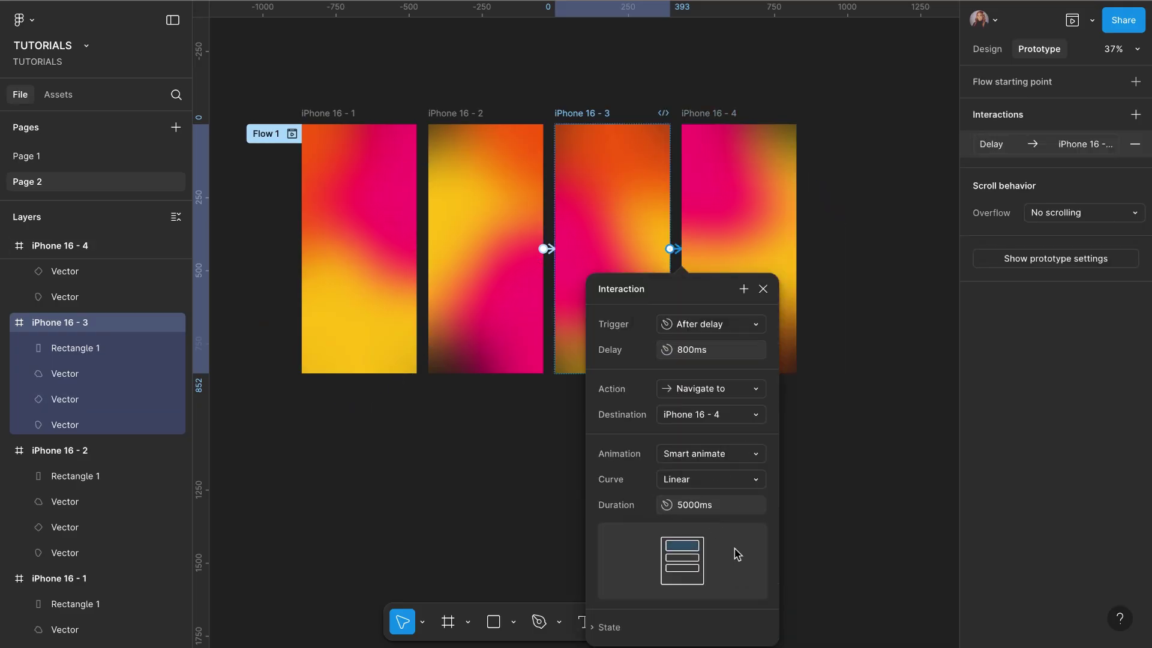
click(763, 289)
Connect the iPhone 16 - 4 frame back to iPhone 16 - 1 with an After delay trigger and a 1 ms delay
click(769, 264)
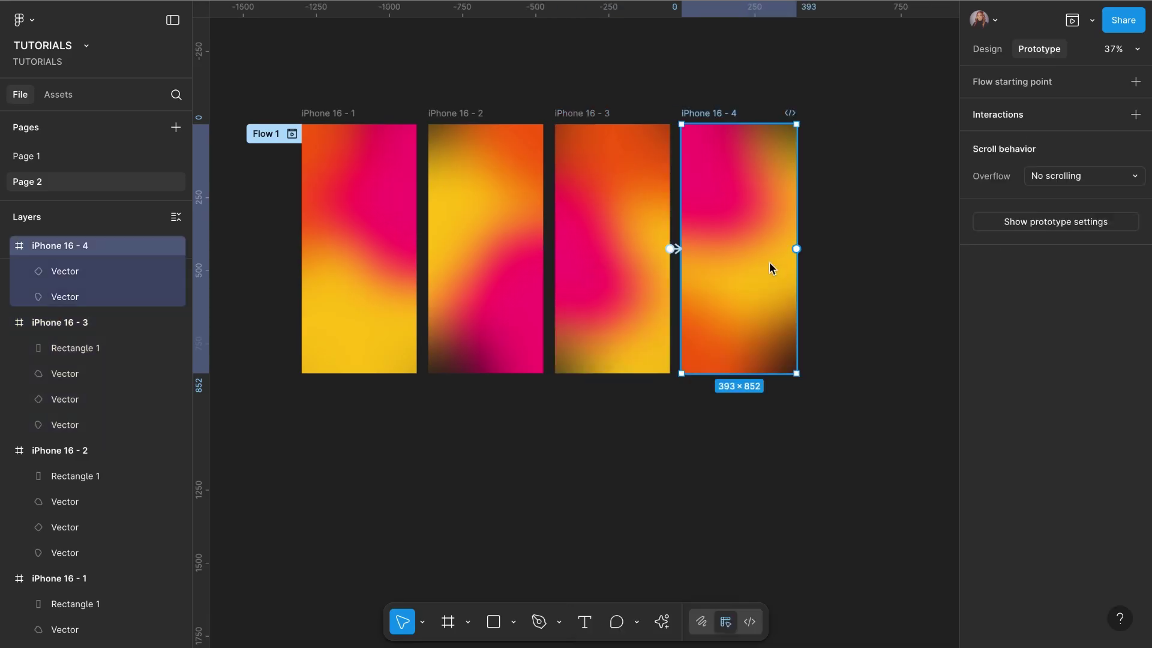
drag(796, 248, 492, 267)
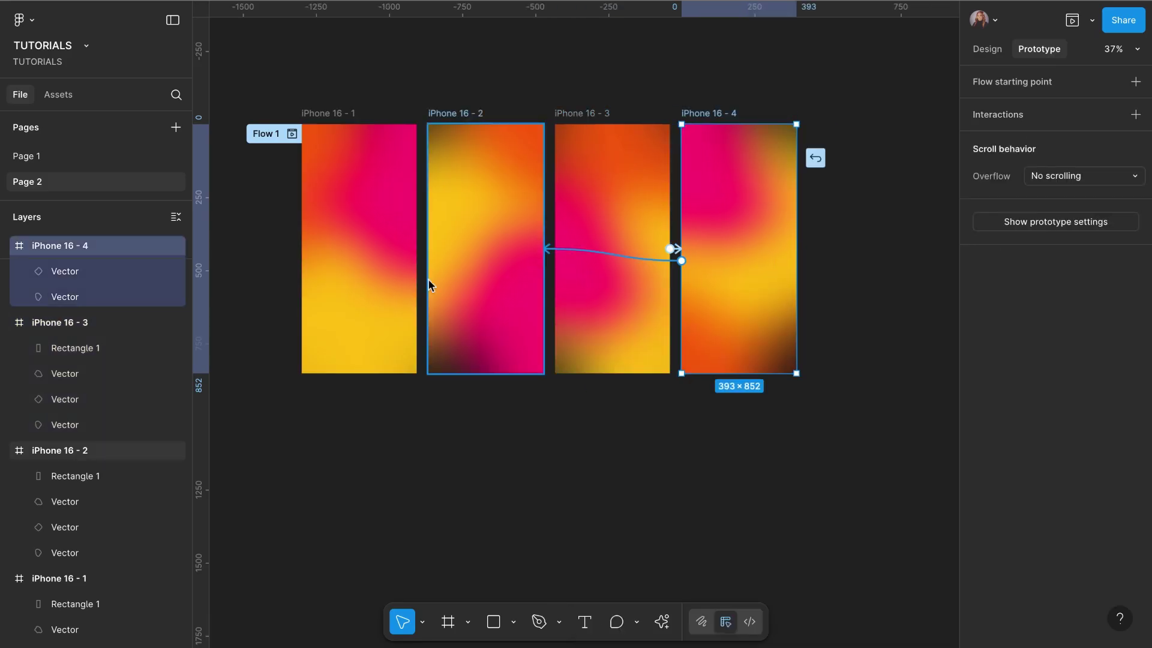
drag(430, 285, 408, 277)
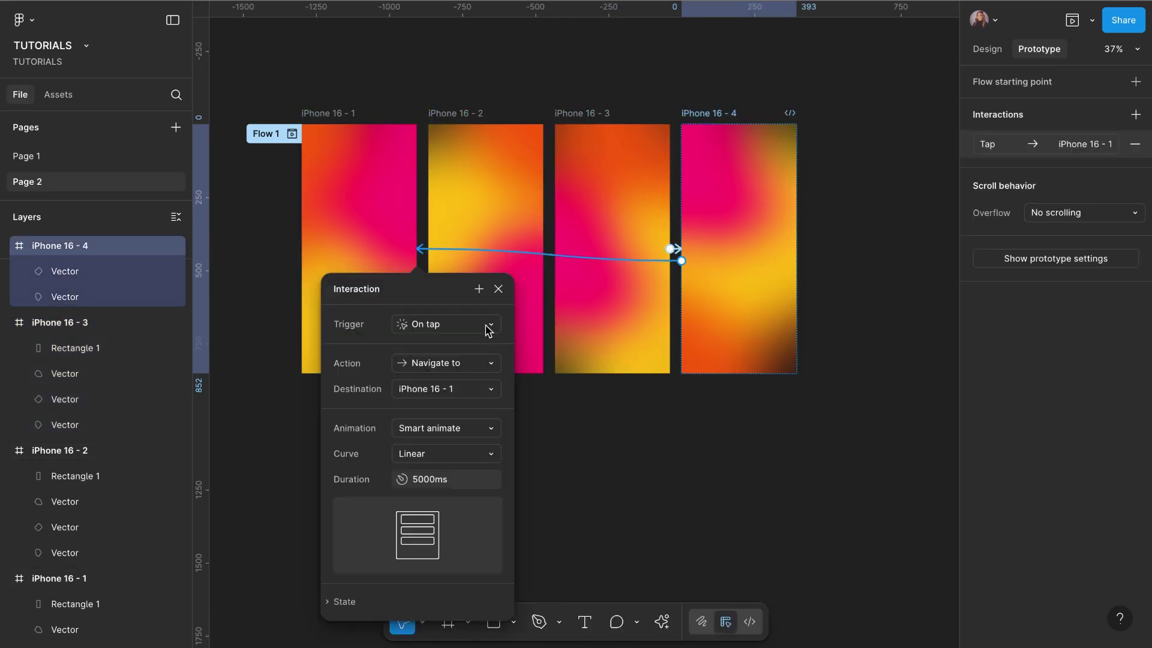
click(487, 329)
click(451, 528)
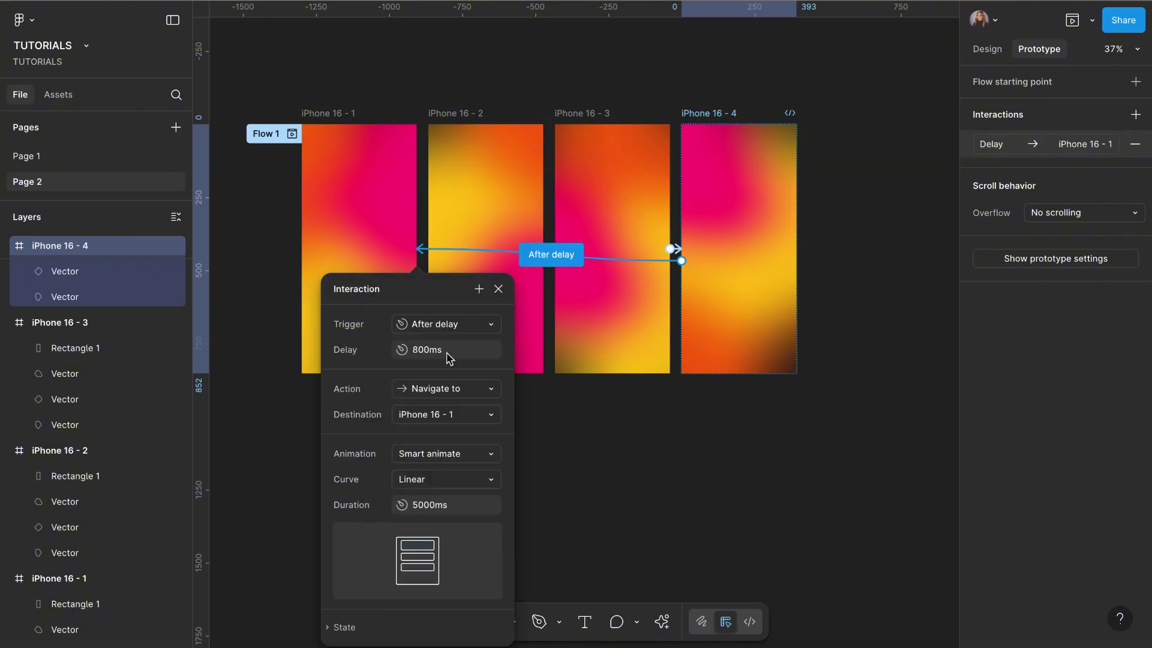
click(447, 355)
text(1)
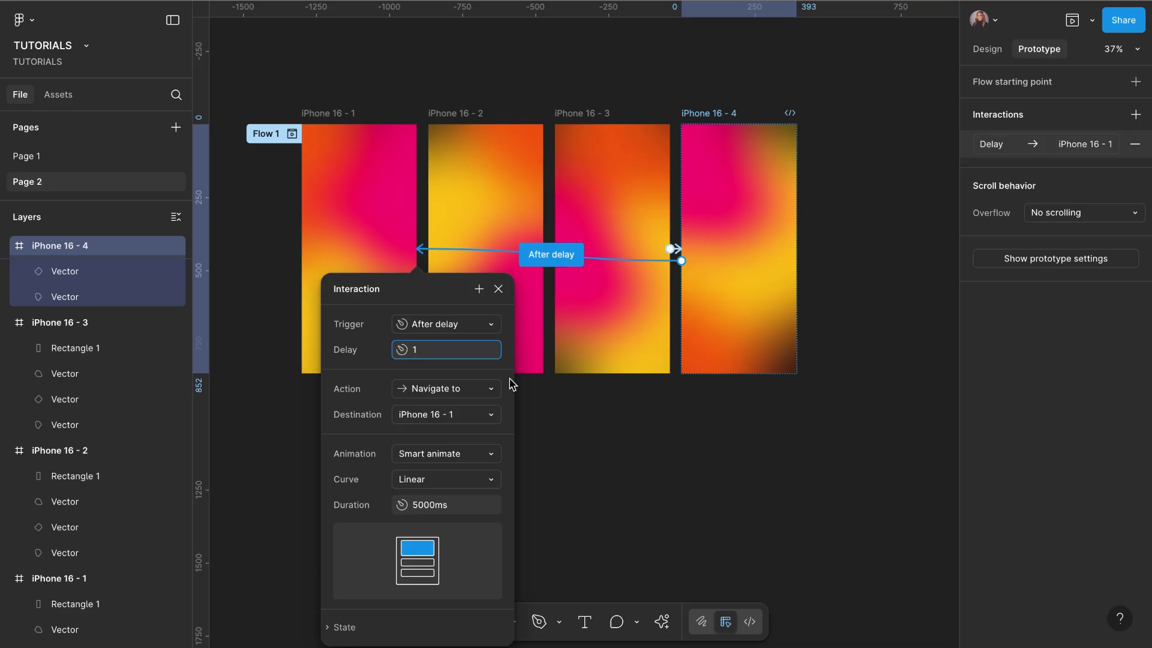
key(Return)
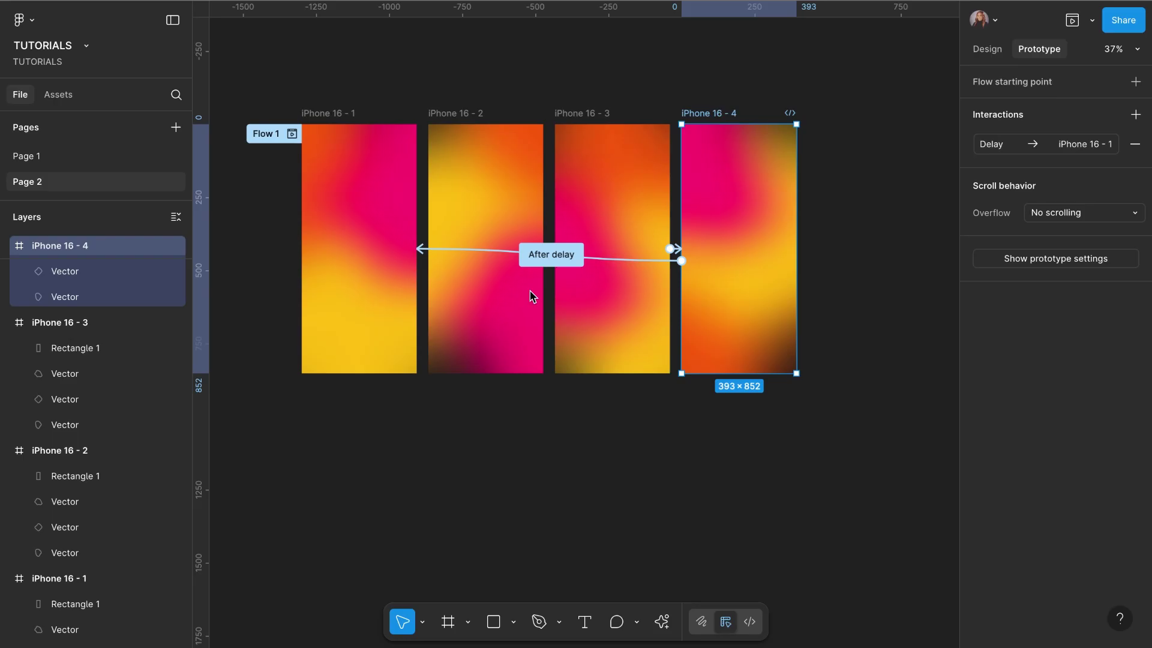
Set the delay of the interaction from iPhone 16 - 3 to iPhone 16 - 4 to 1 ms
click(678, 249)
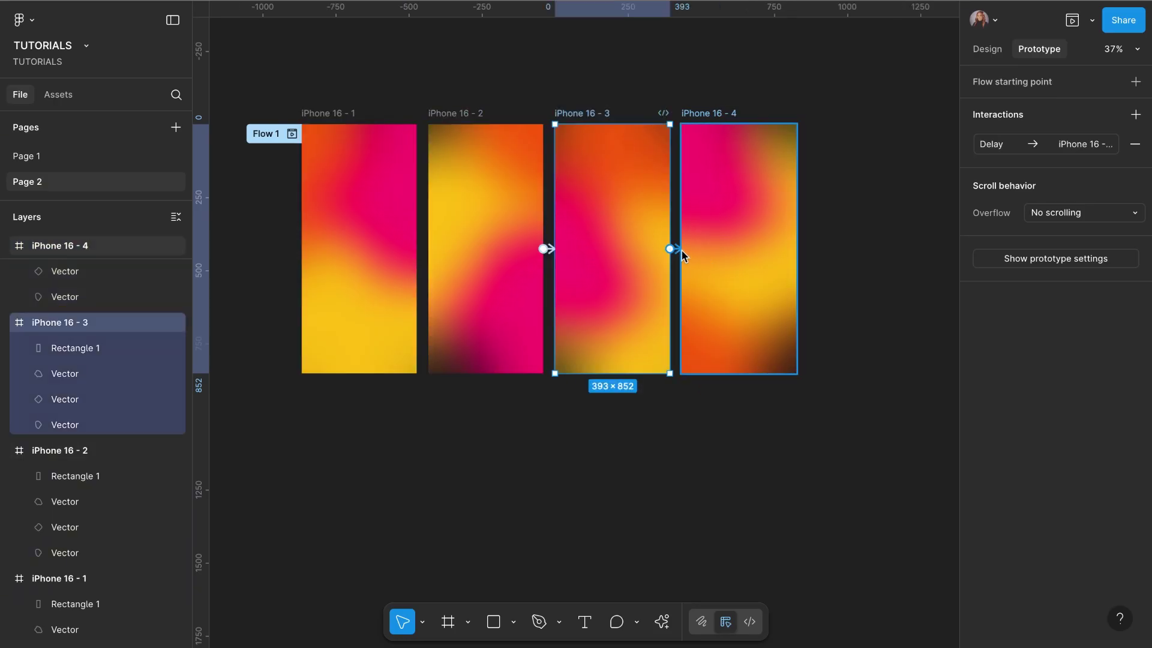
click(683, 255)
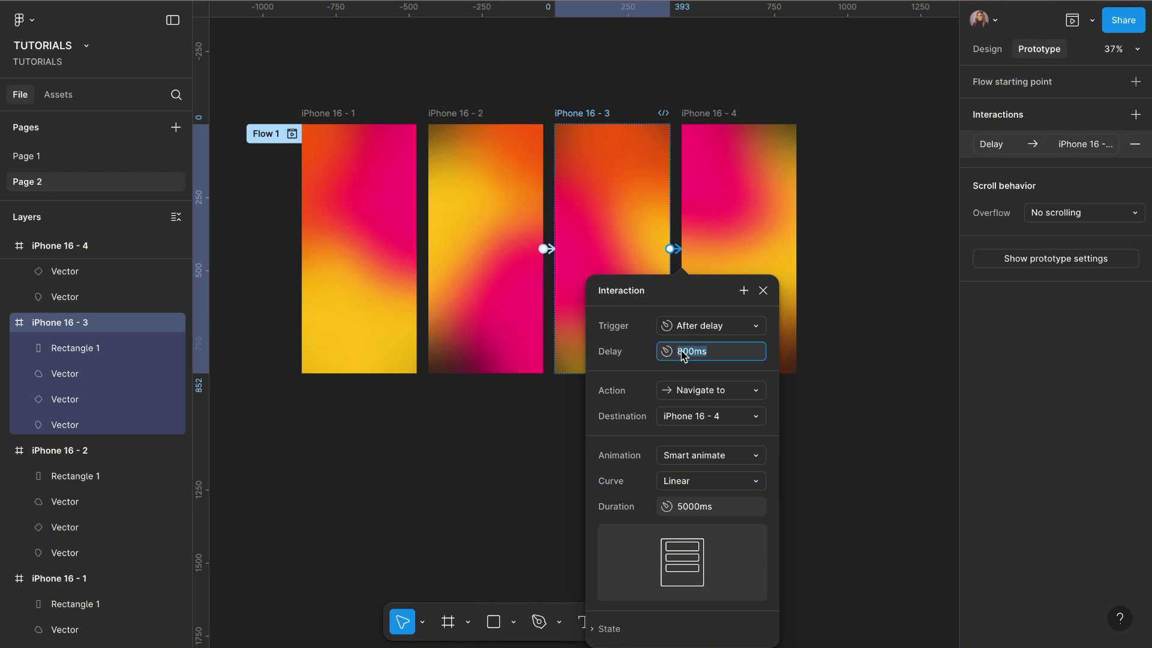
click(763, 291)
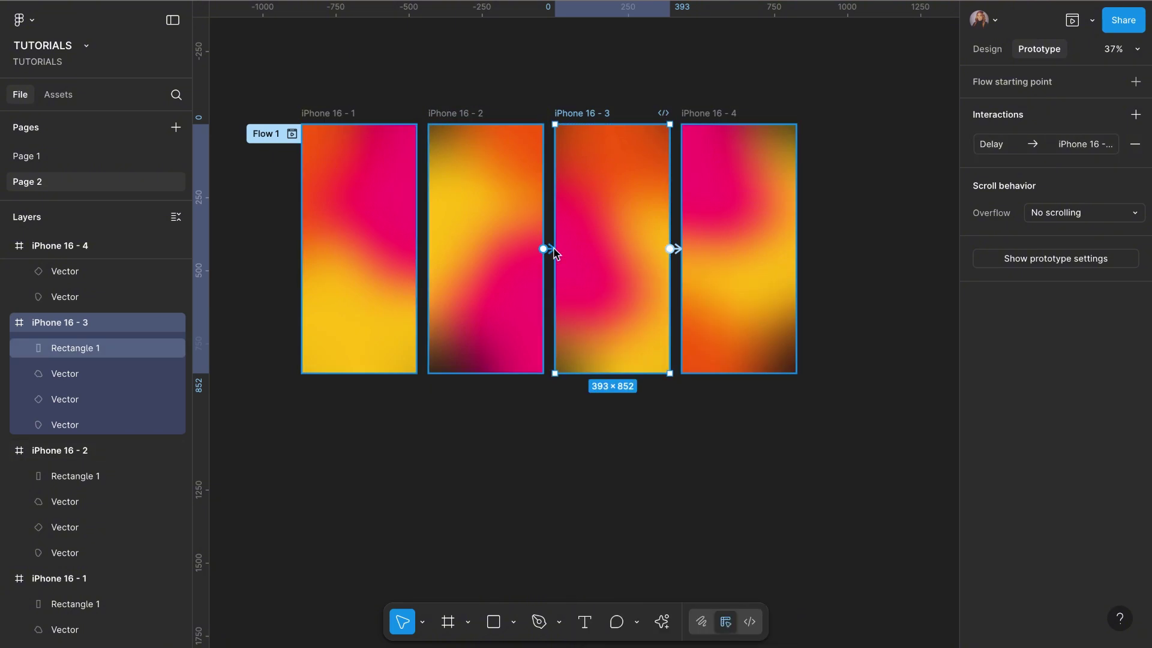
Check the trigger, delay, animation and duration settings of the interactions on all four frames, and clear the selection
click(553, 251)
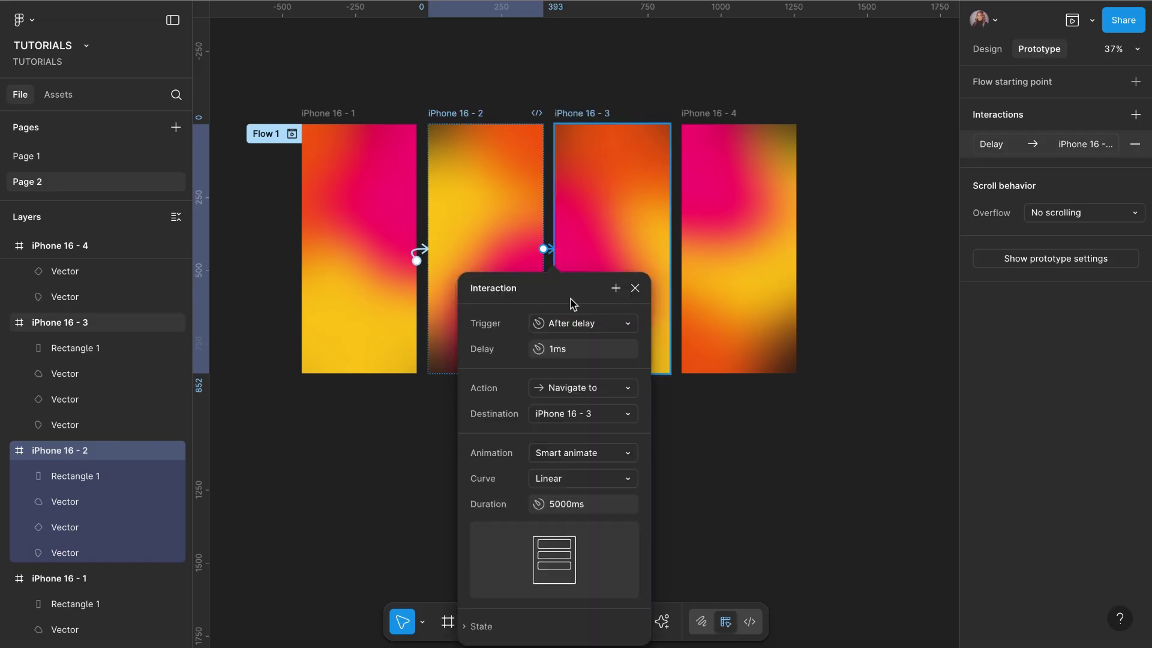
click(419, 252)
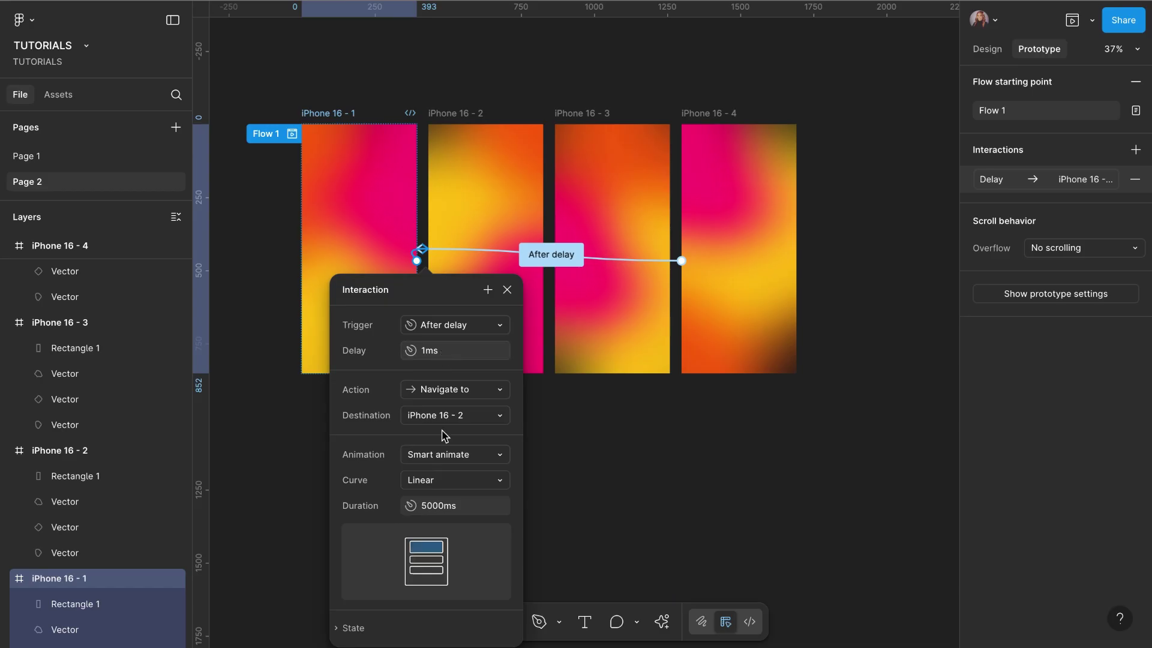
click(557, 255)
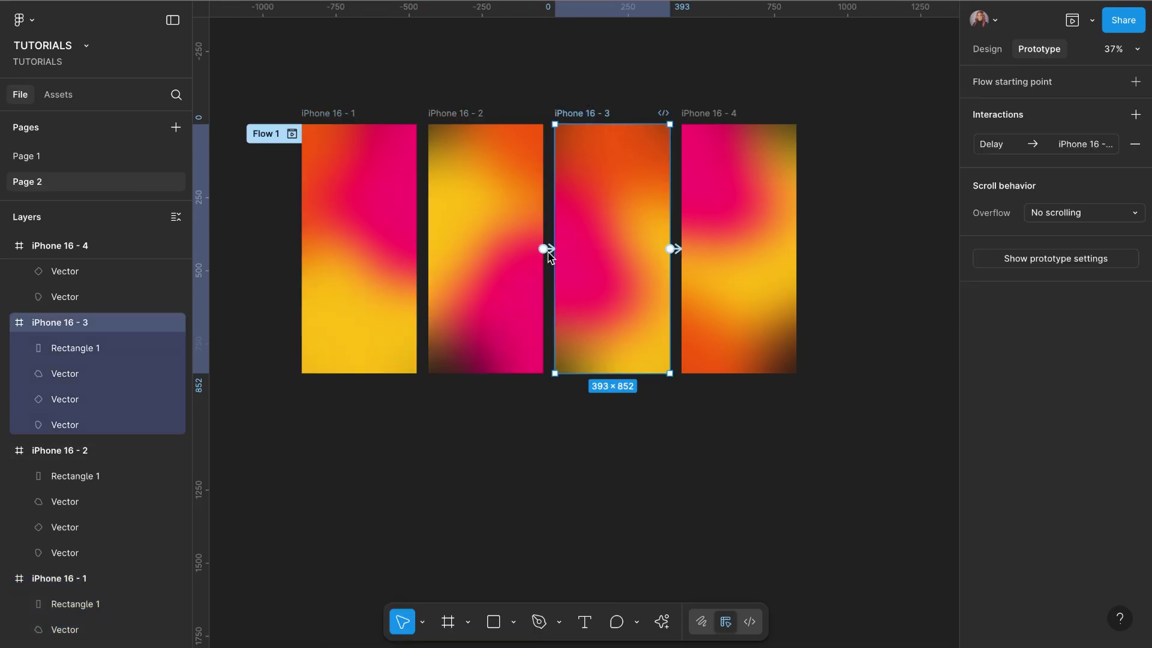
click(551, 248)
click(549, 251)
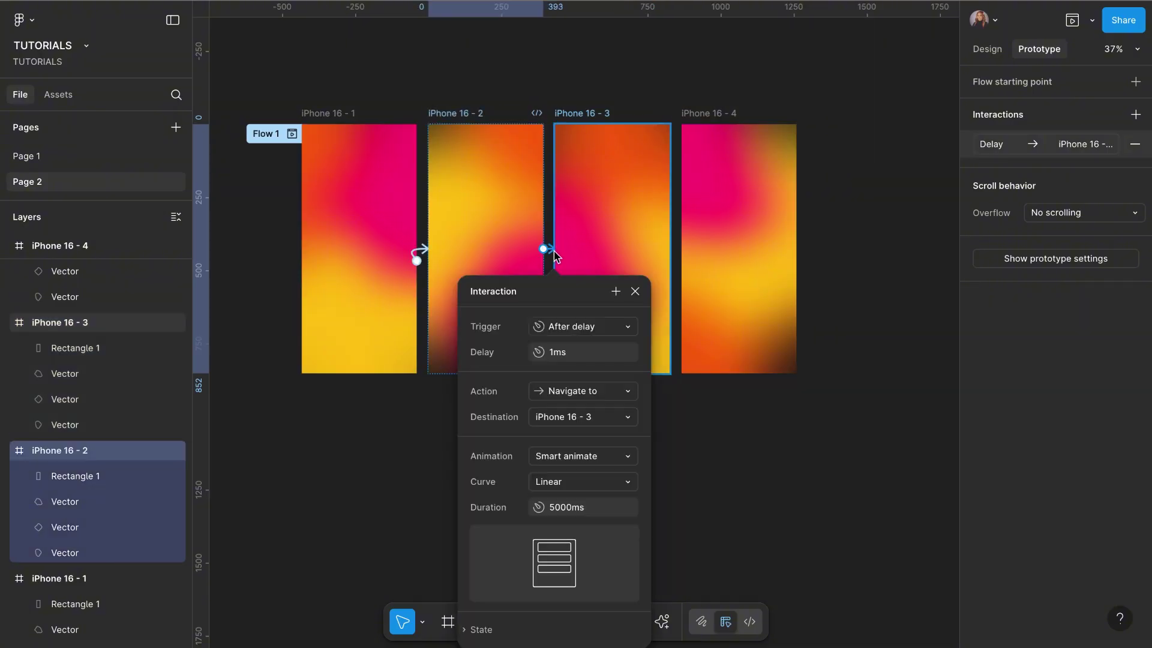
click(637, 292)
click(655, 250)
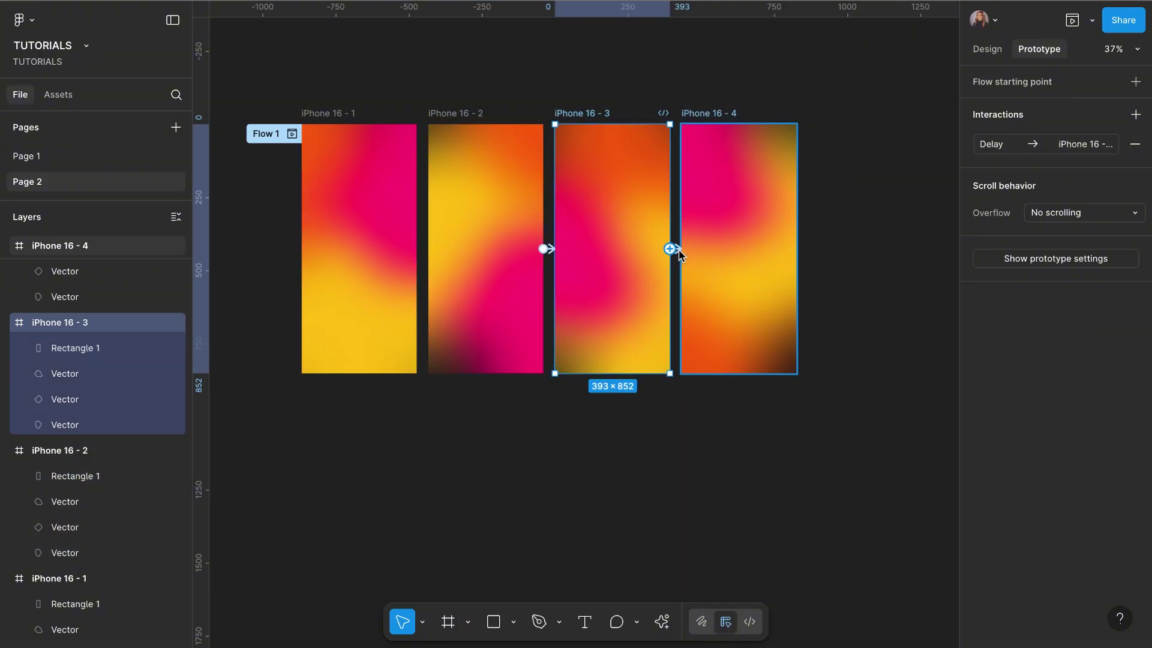
click(678, 250)
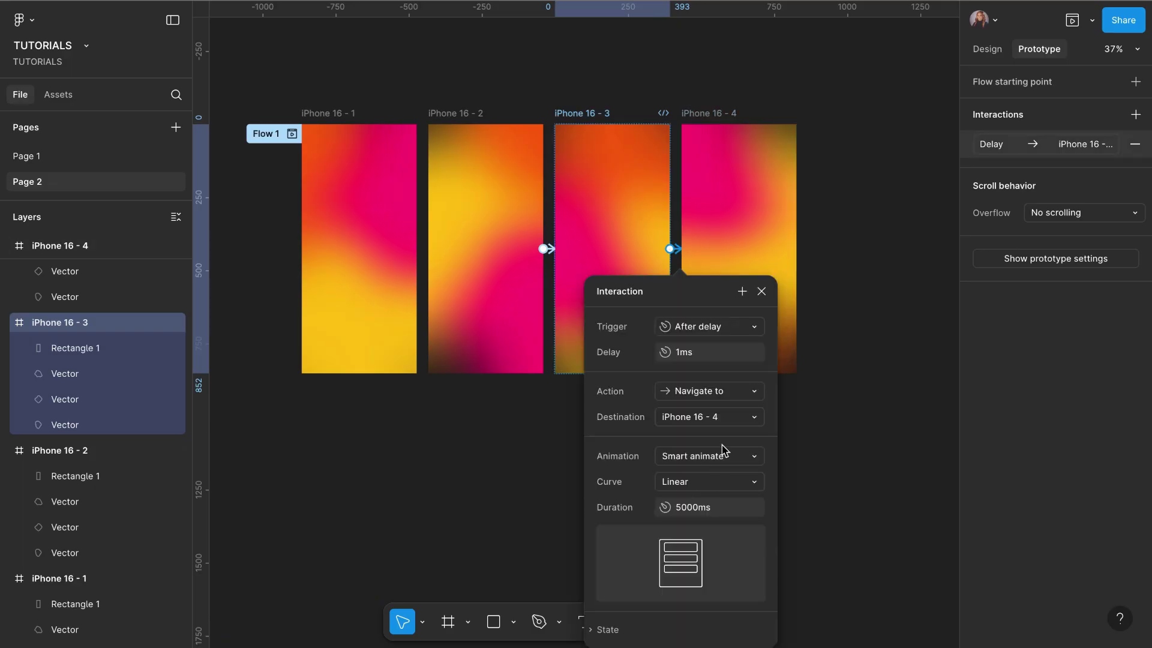
click(762, 291)
click(766, 264)
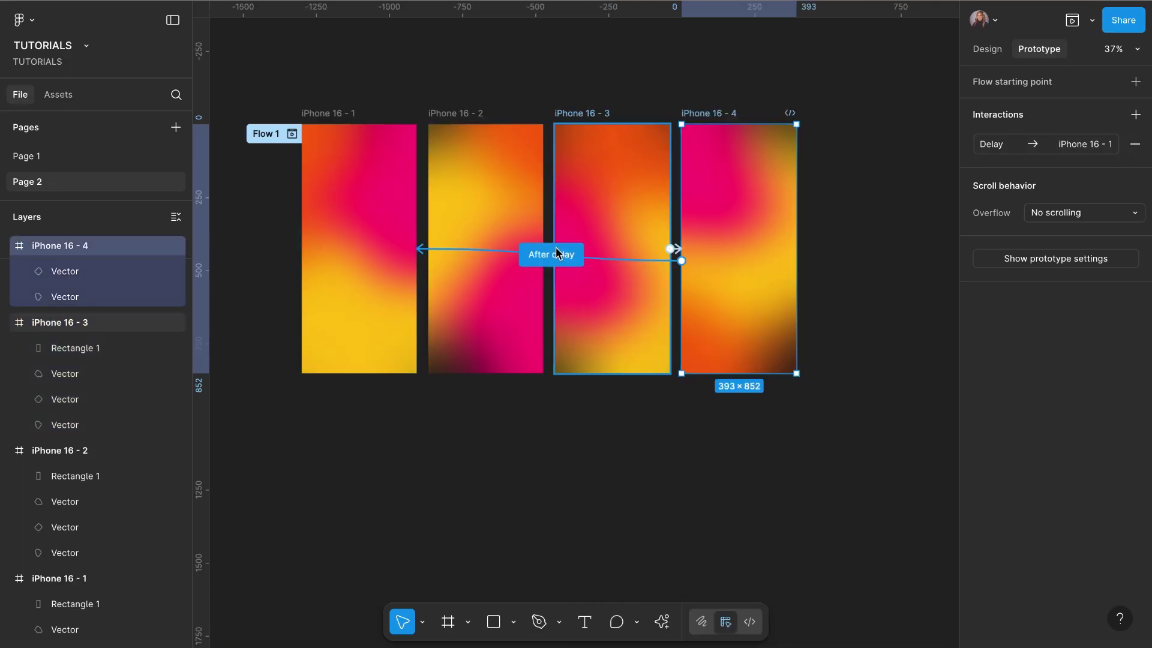
click(554, 257)
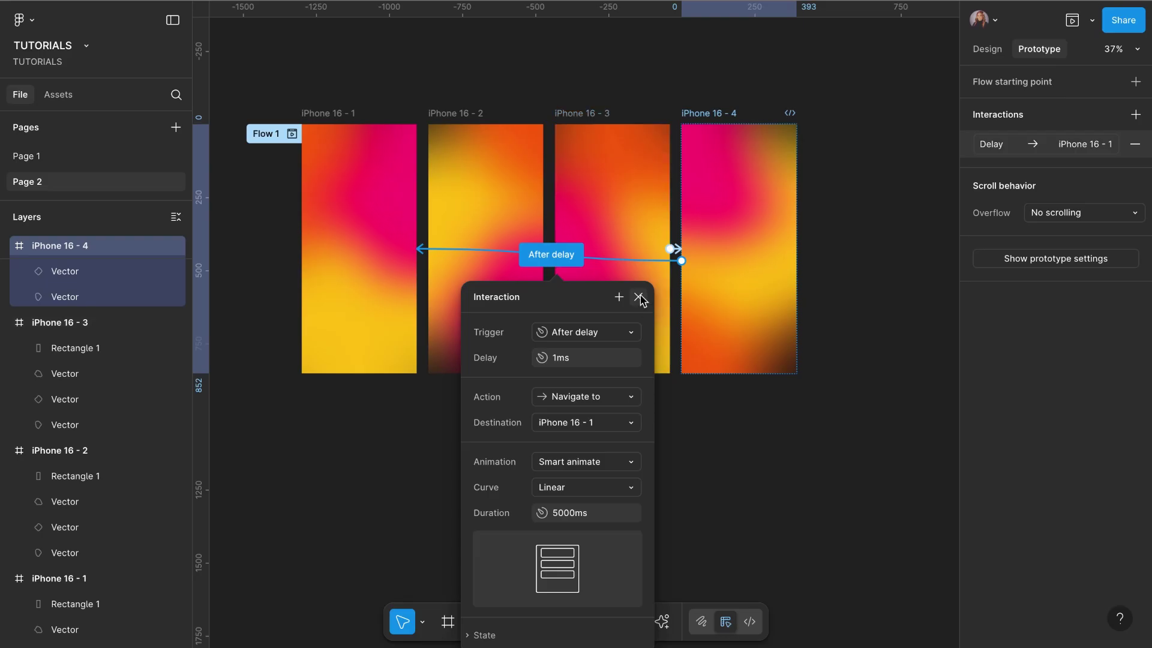
click(637, 296)
click(552, 96)
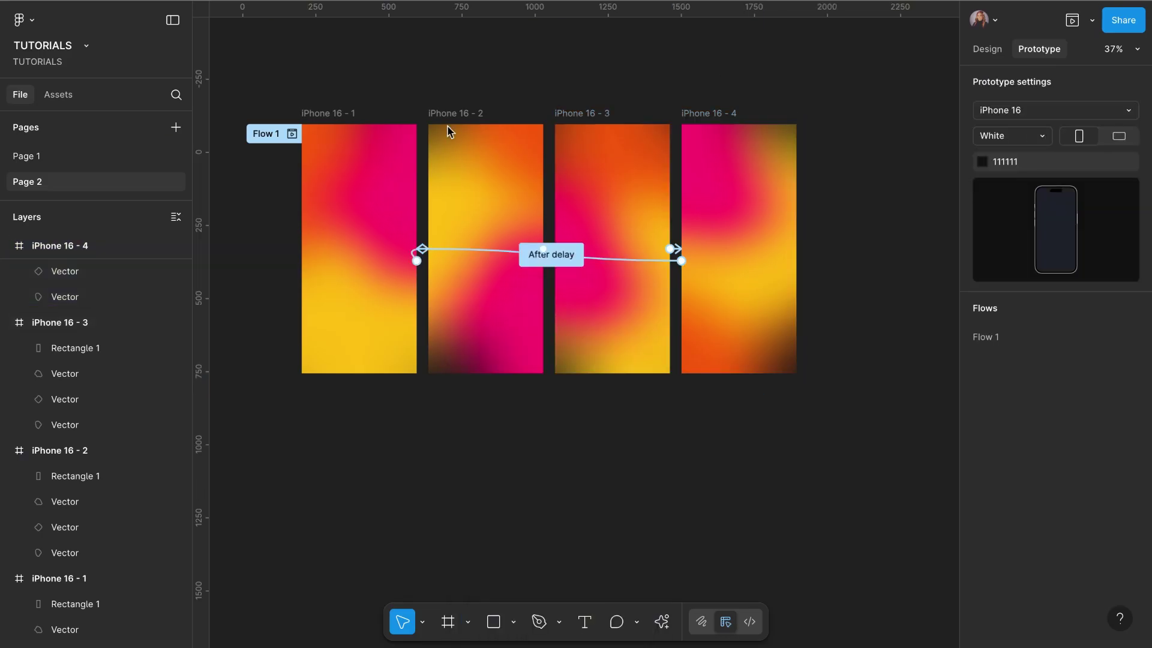
Preview the prototype from the iPhone 16 - 1 frame to watch the animated gradient
click(320, 113)
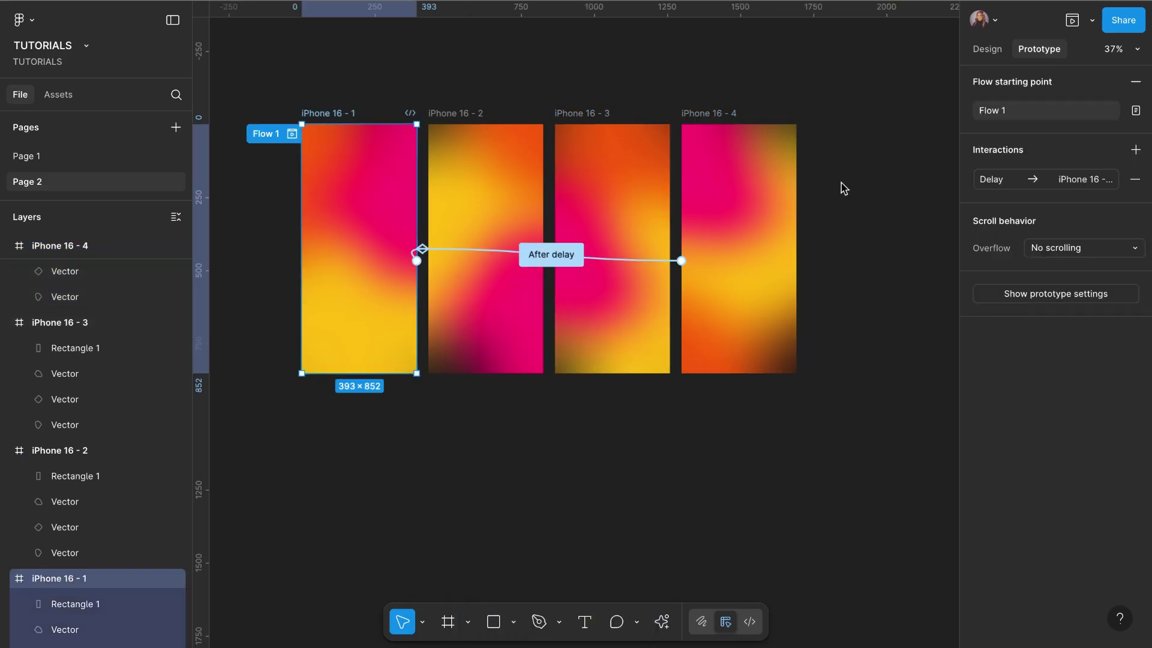
click(1092, 22)
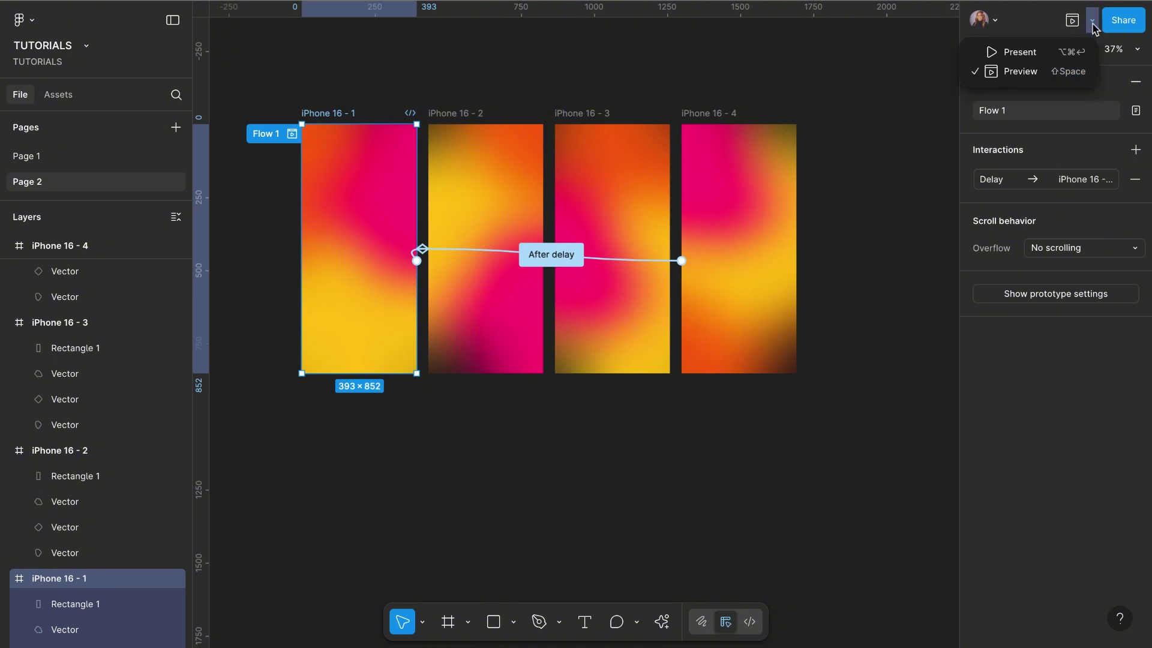
click(1023, 73)
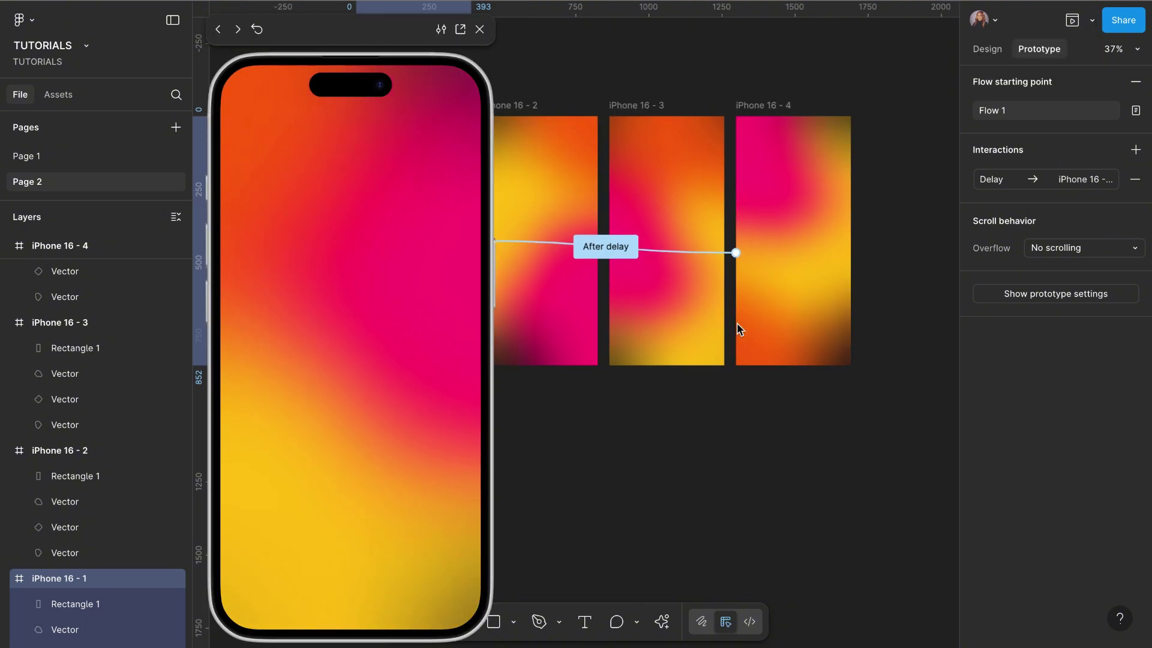
scroll(736, 323, down, 3)
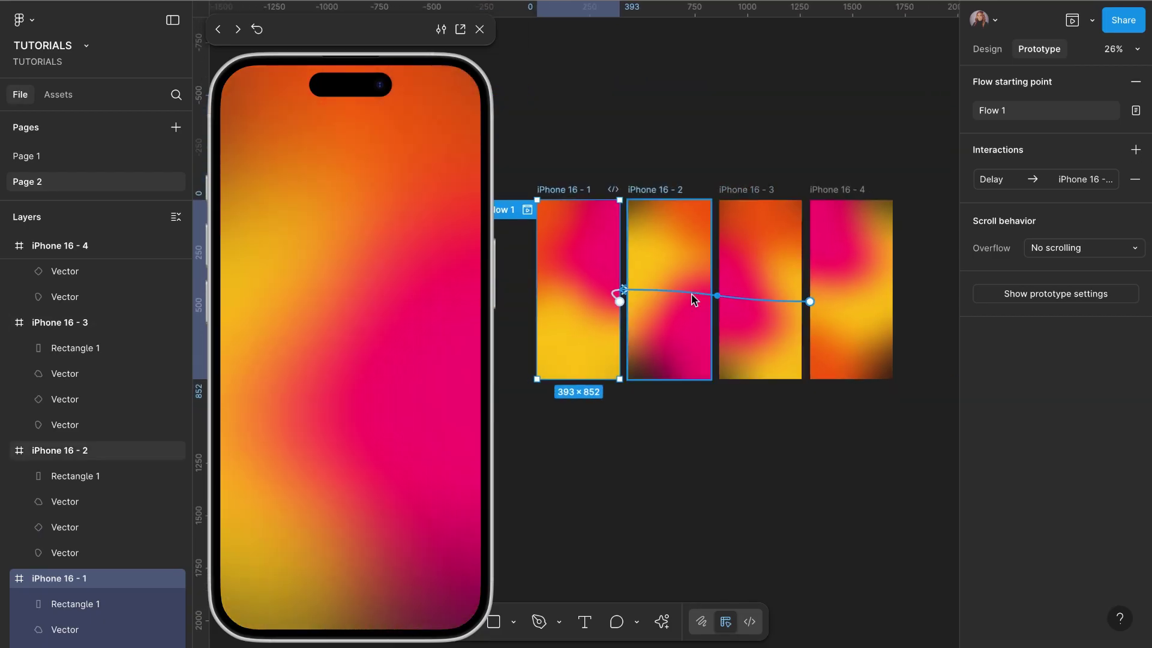